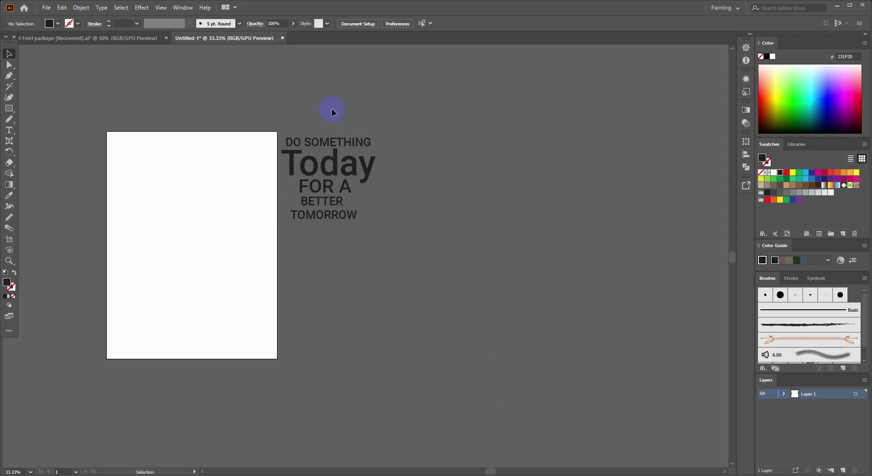
Step: Move the DO SOMETHING text stack to sit beside the artboard's right edge
key("ctrl+a")
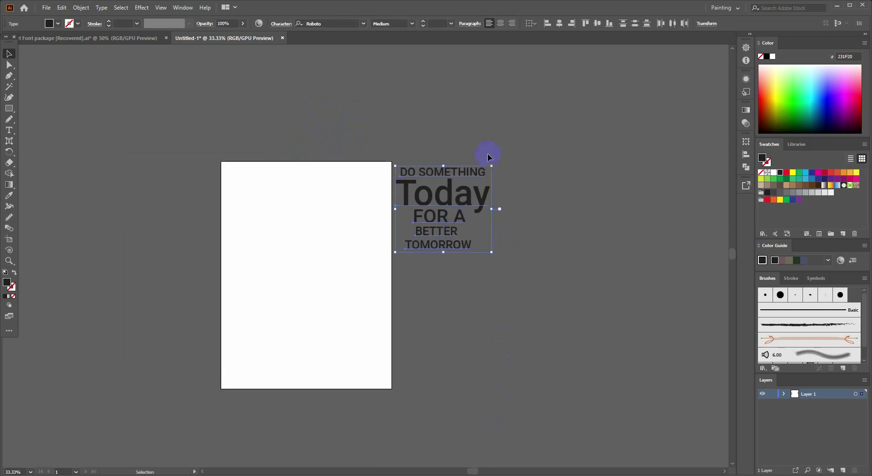
left_click(421, 114)
left_click(452, 254)
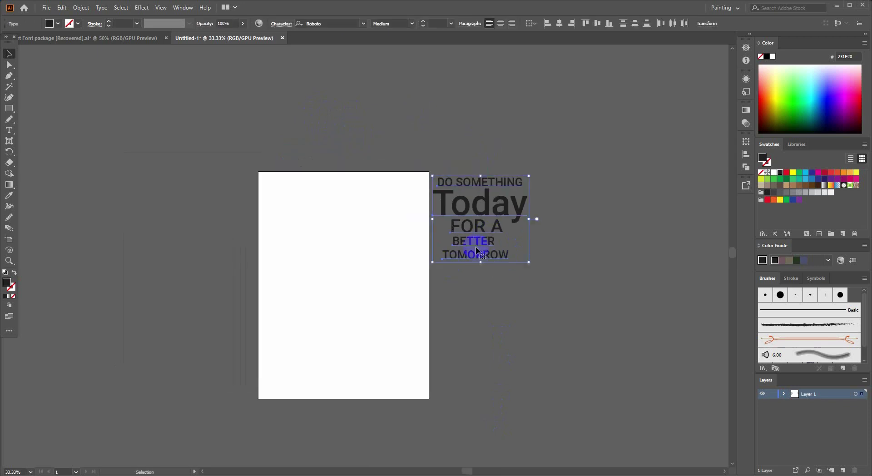
key("ctrl+minus")
left_click_drag(445, 273, 528, 271)
left_click_drag(562, 227, 409, 180)
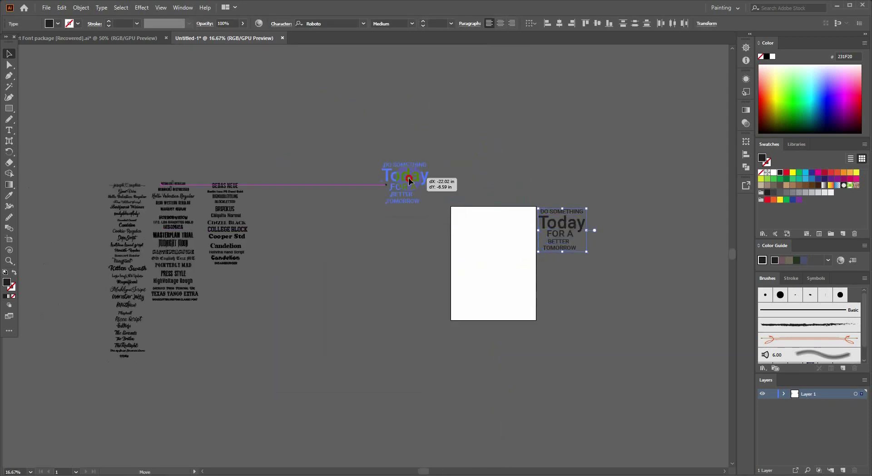
key("ctrl+plus")
left_click_drag(461, 221, 295, 227)
key("ctrl+minus")
left_click_drag(262, 197, 432, 234)
left_click(447, 222)
scroll(446, 222, "up", 1)
scroll(447, 222, "right", 3)
scroll(447, 222, "down", 1)
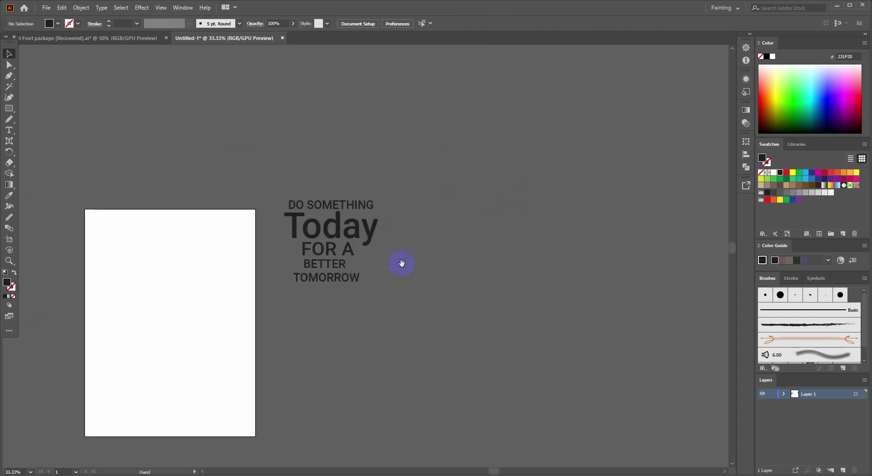
Step: Alt-drag a duplicate of the text stack onto the artboard, leaving the original beside it
left_click(352, 247)
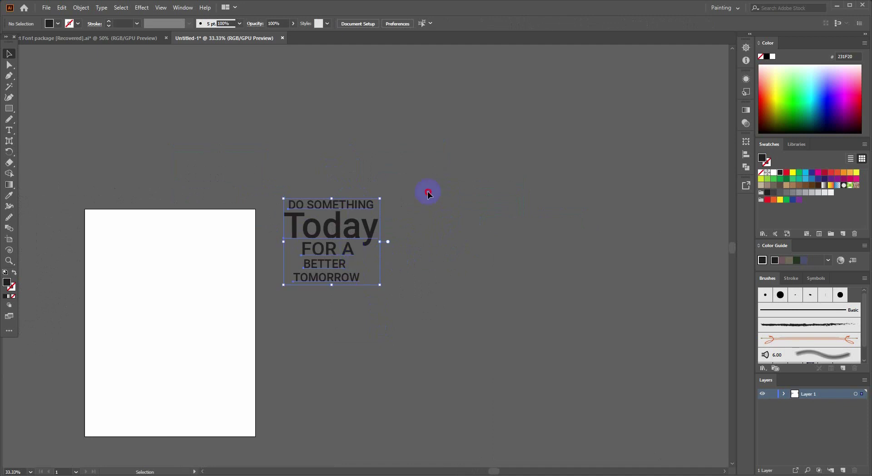
key("ctrl+z")
left_click(356, 180)
key("ctrl+z")
left_click_drag(318, 224, 147, 289, "alt")
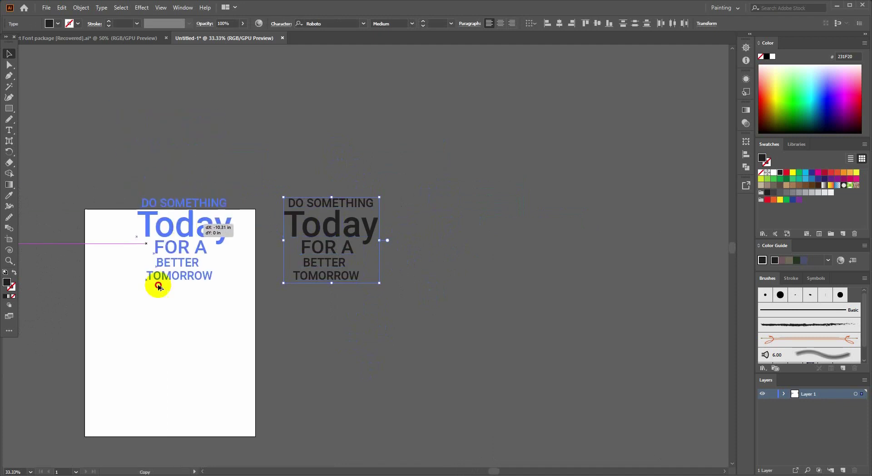
left_click_drag(223, 196, 357, 305)
Step: Convert the off-artboard text stack to UPPERCASE so Today reads TODAY
left_click(102, 8)
mouse_move(124, 147)
left_click(279, 148)
left_click(449, 194)
scroll(381, 224, "up", 2)
left_click_drag(333, 210, 372, 174)
key("ctrl+z")
Step: Reposition the DO SOMETHING line just above TODAY
left_click(335, 184)
left_click_drag(325, 130, 361, 130)
left_click(329, 83)
left_click(384, 143)
left_click(9, 129)
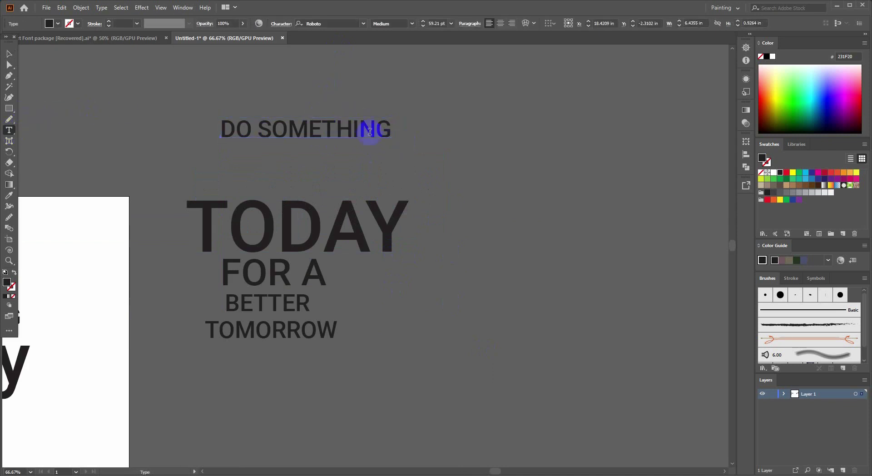
left_click(395, 123)
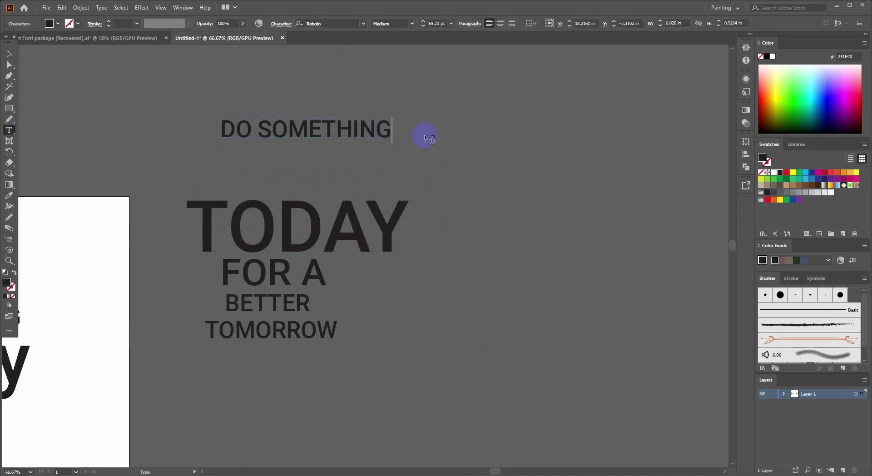
left_click(9, 65)
left_click(331, 192)
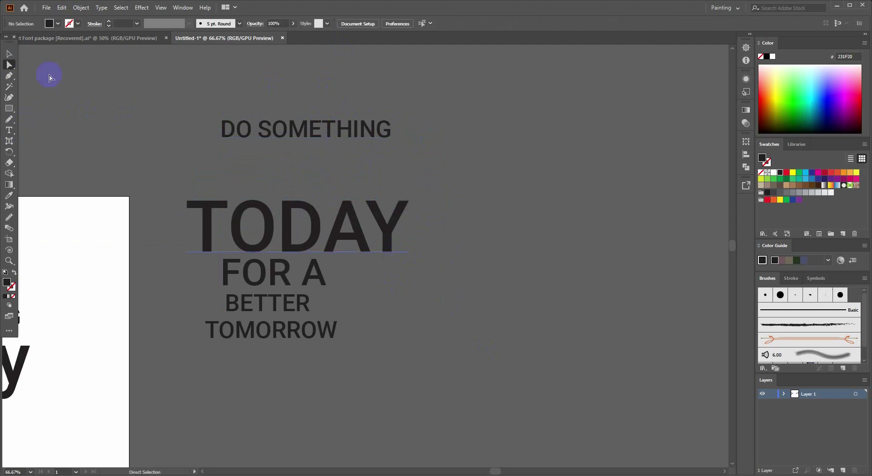
Step: Move TODAY under DO SOMETHING and FOR A under TODAY, sizing each to the block width
left_click(10, 54)
mouse_move(311, 219)
left_mouse_down()
mouse_move(331, 171)
mouse_move(306, 178)
left_mouse_up()
left_click_drag(444, 171, 387, 180)
key("ctrl+1")
left_click(290, 309)
mouse_move(290, 310)
left_mouse_down()
mouse_move(318, 255)
mouse_move(282, 251)
left_mouse_up()
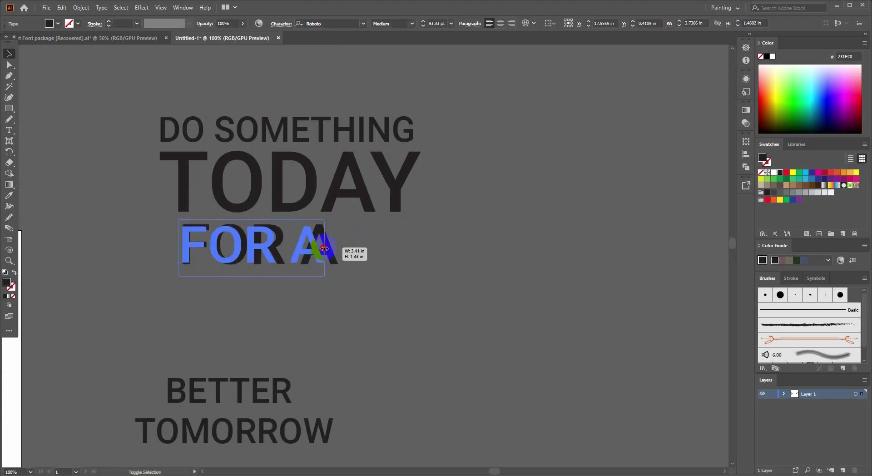
left_click_drag(338, 247, 323, 248)
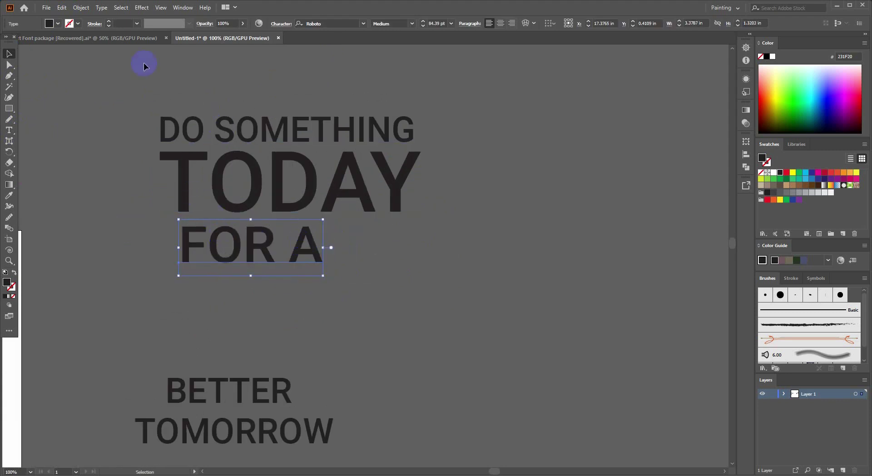
Step: Left-align DO SOMETHING, TODAY and FOR A
left_click(152, 100)
left_click(242, 205)
left_click(234, 243)
left_click(217, 181)
left_click(213, 263)
left_click_drag(301, 274, 494, 76)
left_click(546, 27)
left_click(459, 261)
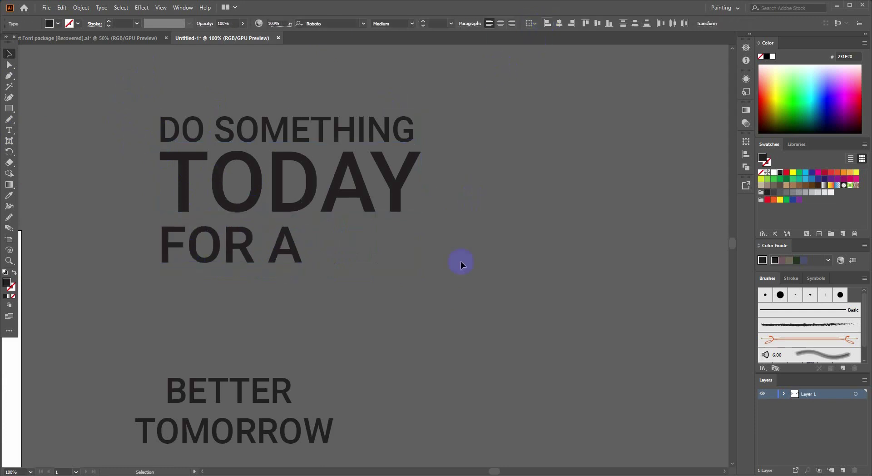
Step: Move BETTER under FOR A and enlarge BETTER and TOMORROW to fill the block width
scroll(459, 262, "down", 2)
left_click_drag(239, 348, 236, 247)
mouse_move(289, 275)
left_mouse_down()
mouse_move(385, 315)
mouse_move(426, 320)
mouse_move(409, 316)
left_mouse_up()
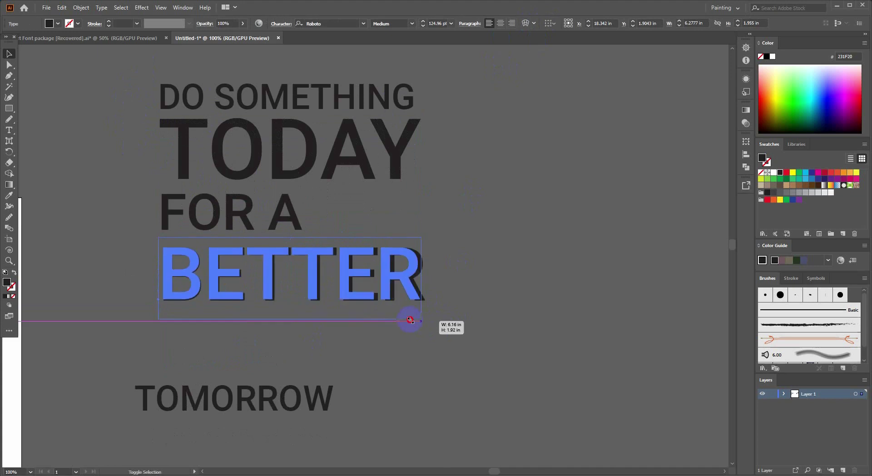
left_click_drag(252, 377, 276, 306)
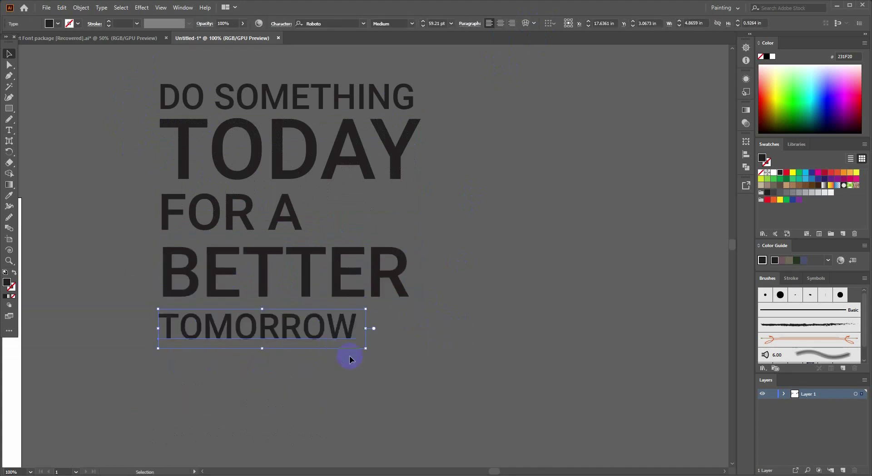
left_click_drag(365, 348, 424, 359)
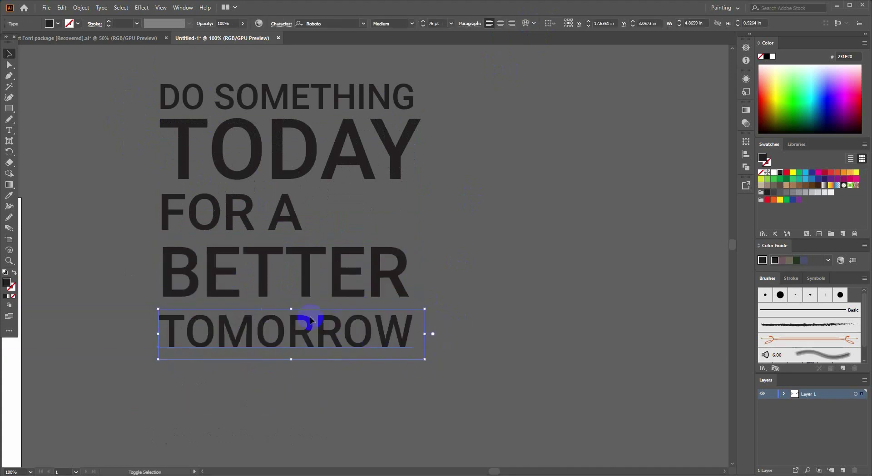
double_click(293, 337)
left_click(452, 336)
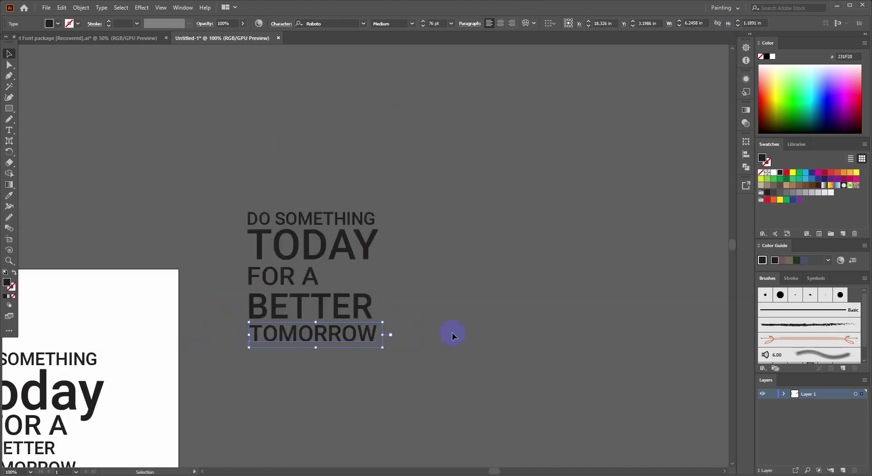
left_click(292, 280)
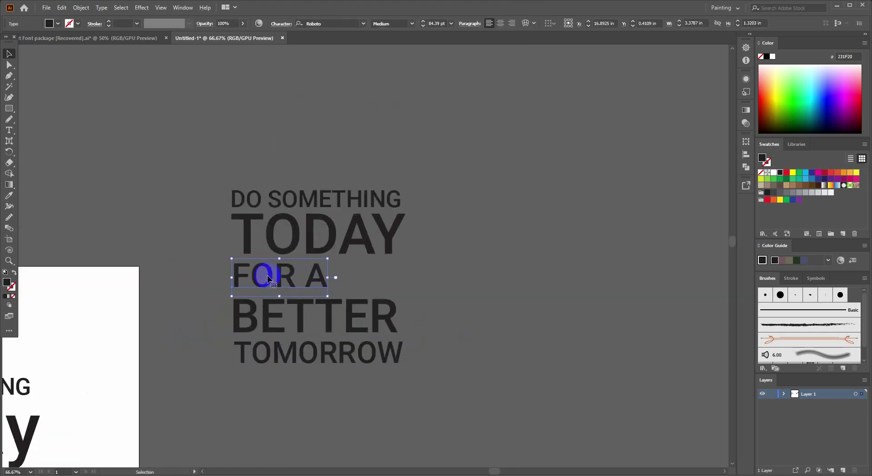
left_click(306, 194)
left_click(317, 272)
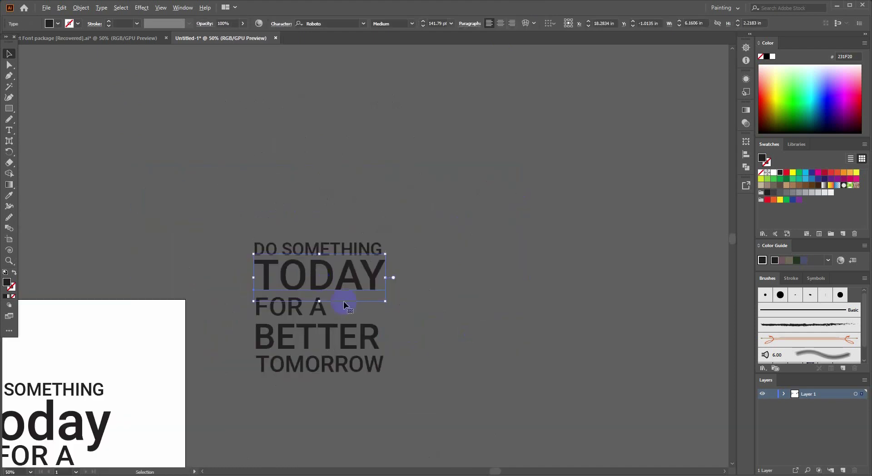
left_click(323, 337, "shift")
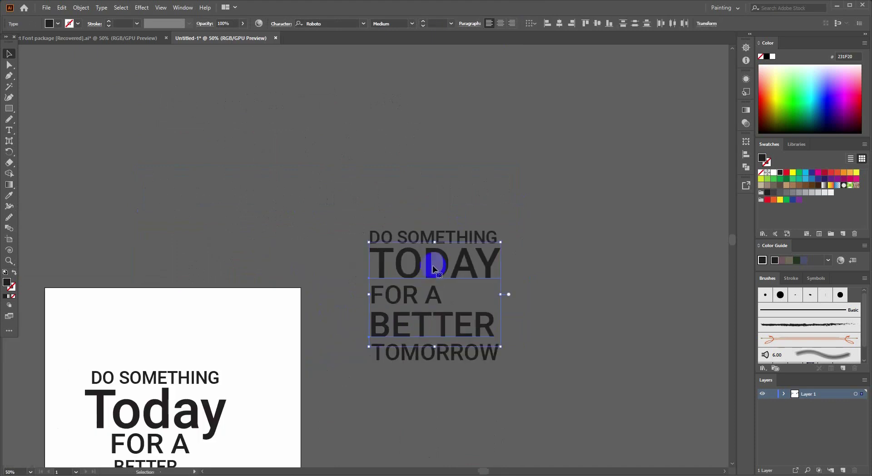
Step: Eyedropper the BERNIER REGULAR sample on the font sheet onto TODAY and BETTER
left_click(12, 197)
key("ctrl+minus")
key("ctrl+minus")
scroll(73, 216, "up", 1)
left_click_drag(97, 221, 294, 247)
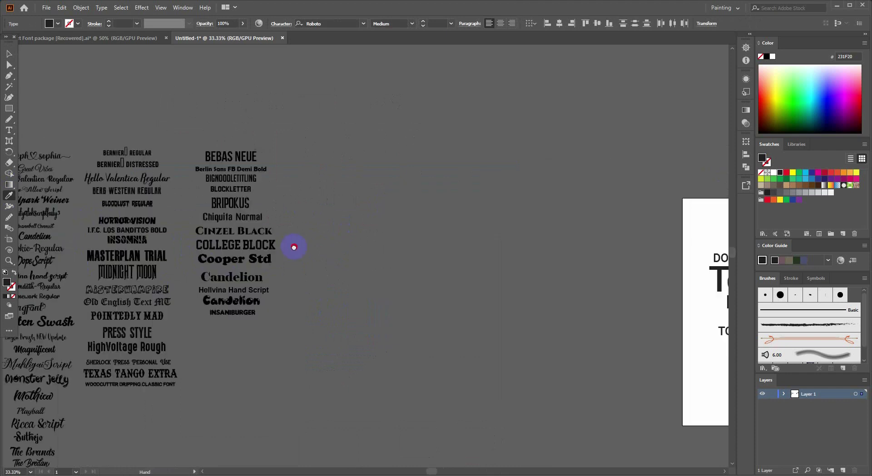
scroll(183, 244, "up", 2)
scroll(274, 235, "up", 2)
scroll(301, 218, "down", 2)
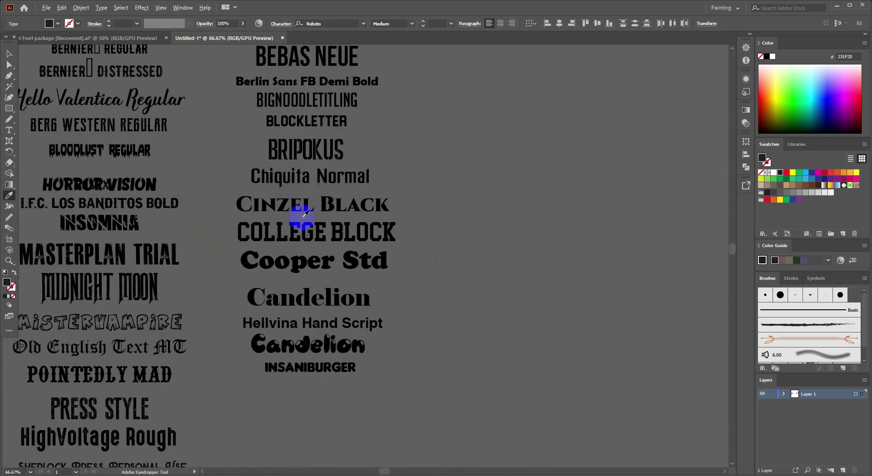
scroll(307, 232, "up", 3)
left_click_drag(311, 249, 311, 251)
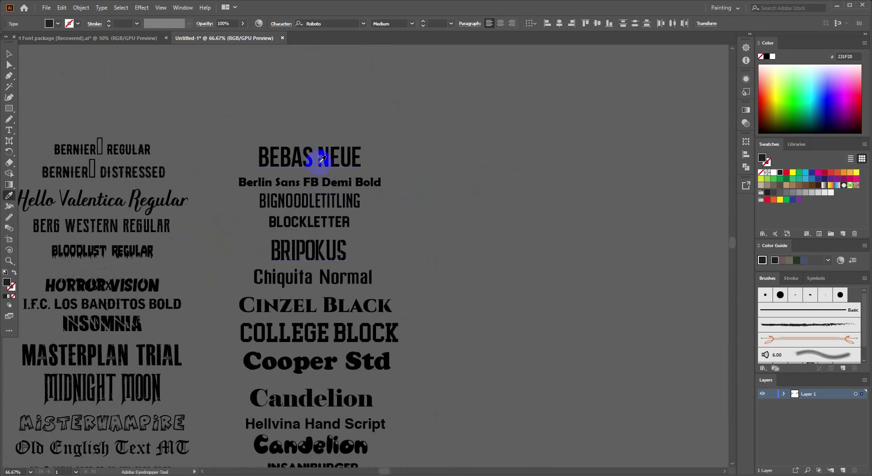
left_click_drag(185, 202, 403, 223)
left_click(372, 149)
scroll(202, 212, "down", 2)
scroll(200, 216, "down", 5)
scroll(233, 226, "down", 2)
left_click(406, 181)
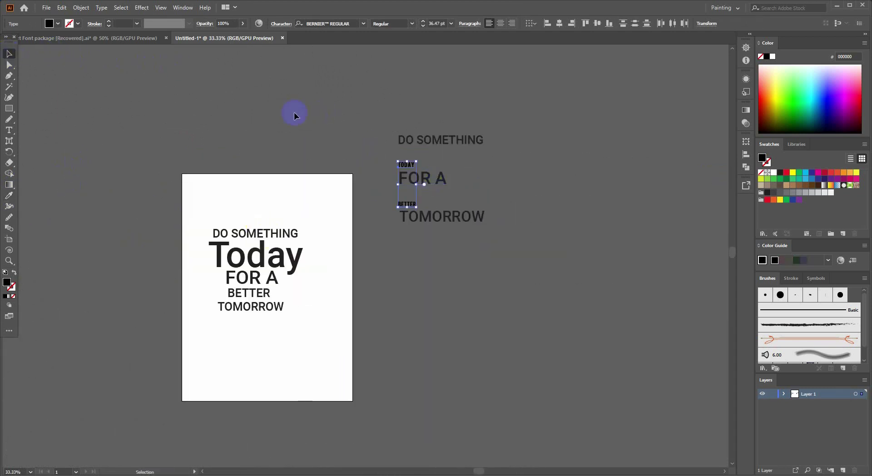
Step: Enlarge the Bernier TODAY line and stretch it wider
left_click(294, 115)
scroll(505, 156, "up", 2)
left_click_drag(506, 155, 341, 281)
scroll(280, 253, "up", 2)
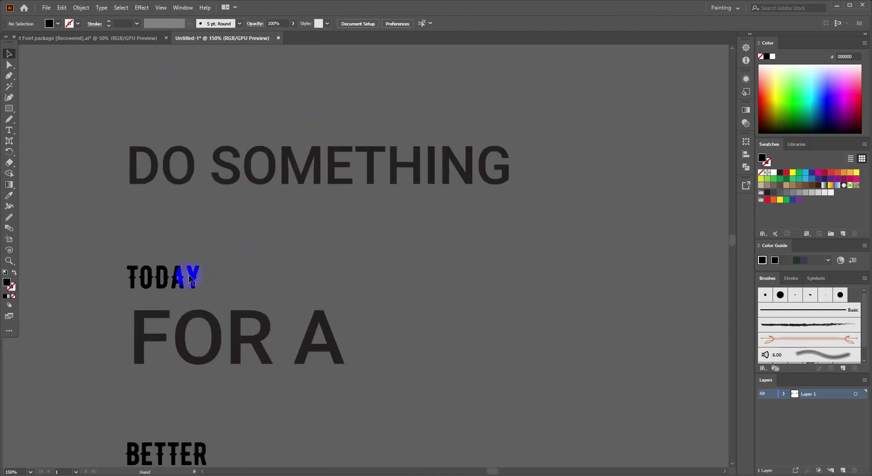
mouse_move(208, 263)
left_mouse_down()
mouse_move(202, 275)
mouse_move(481, 248)
left_mouse_up()
left_click_drag(377, 273, 373, 254)
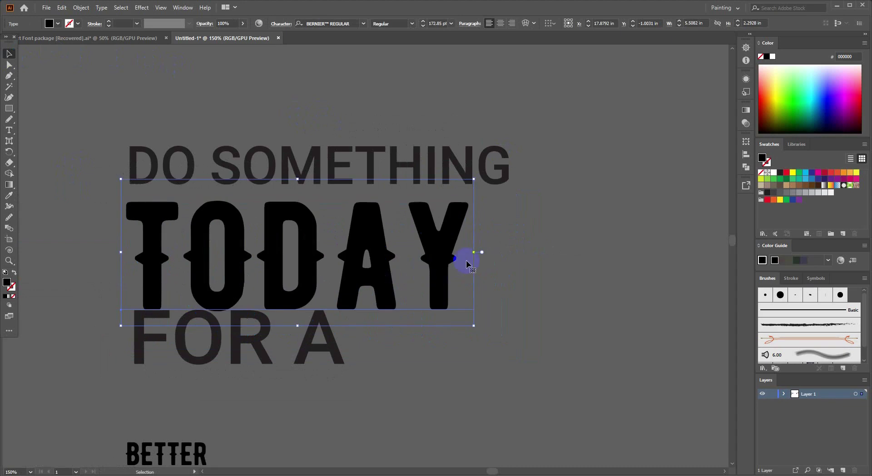
mouse_move(477, 254)
left_mouse_down()
mouse_move(471, 265)
mouse_move(522, 251)
left_mouse_up()
left_click(541, 291)
Step: Move FOR A down and enlarge it, raise BETTER beneath it, and lower TOMORROW
scroll(311, 272, "down", 3)
left_click(281, 284)
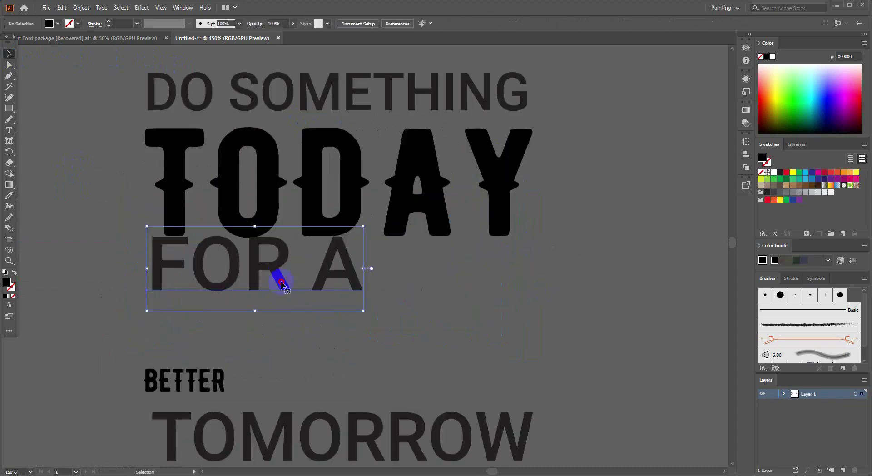
left_click_drag(282, 284, 288, 296)
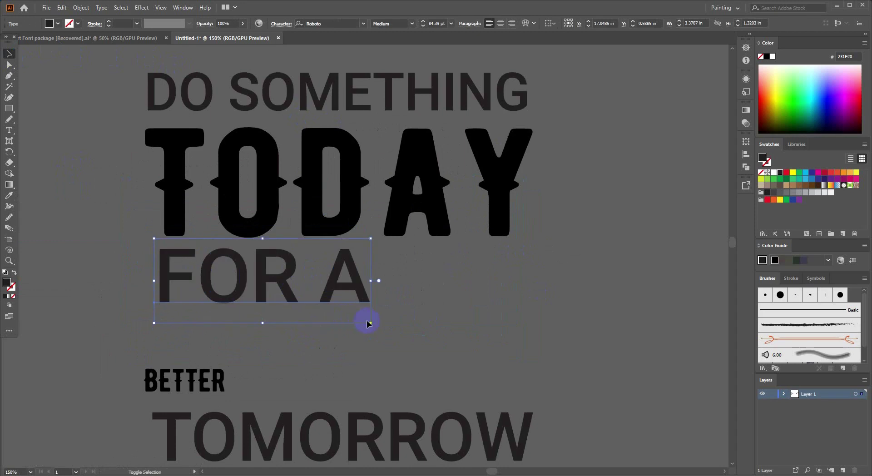
left_click_drag(372, 325, 401, 336)
left_click_drag(179, 382, 195, 338)
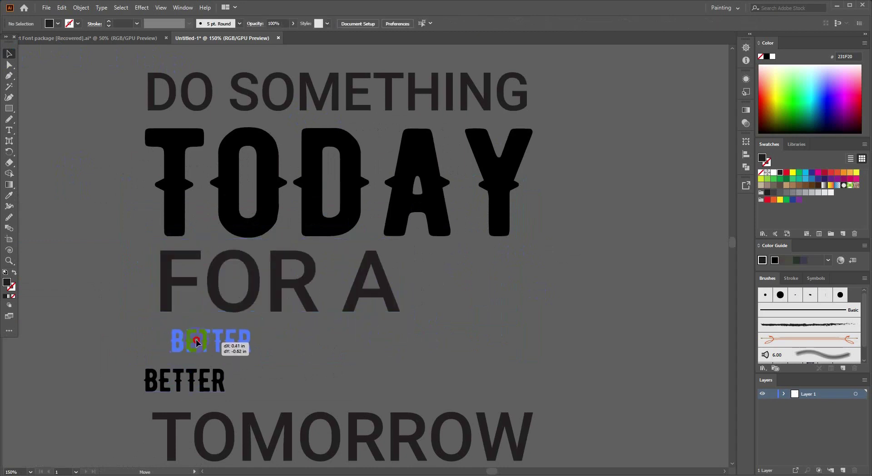
scroll(343, 355, "down", 1)
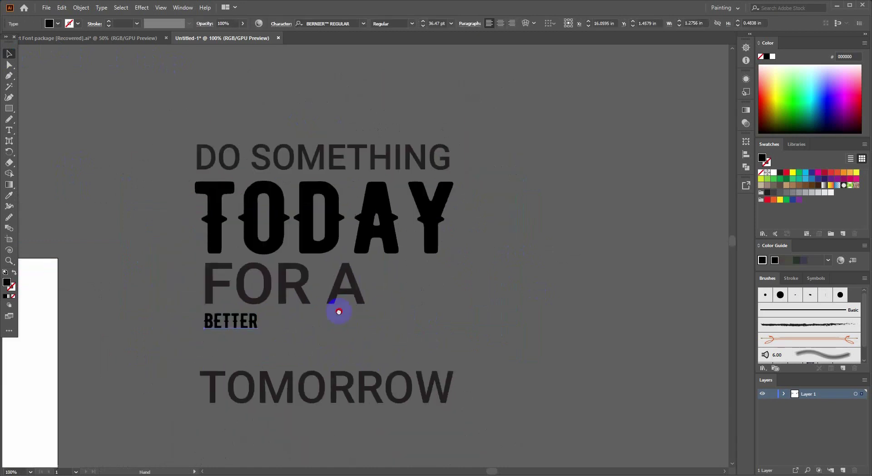
left_click_drag(315, 350, 315, 364)
Step: Scale BETTER up and stretch it to match TODAY's width
left_click(214, 282)
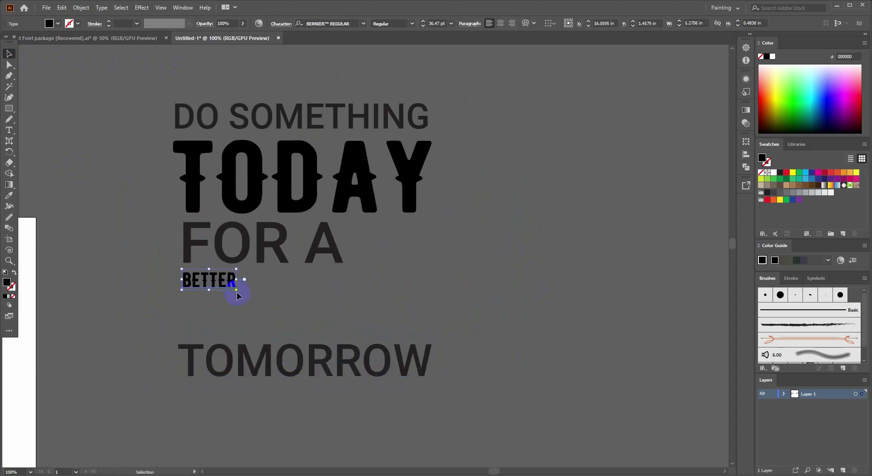
left_click(356, 345)
left_click(234, 285)
mouse_move(235, 288)
left_mouse_down()
mouse_move(439, 343)
mouse_move(471, 360)
left_mouse_up()
scroll(470, 345, "down", 2)
left_click_drag(347, 327, 346, 349)
left_click(343, 296)
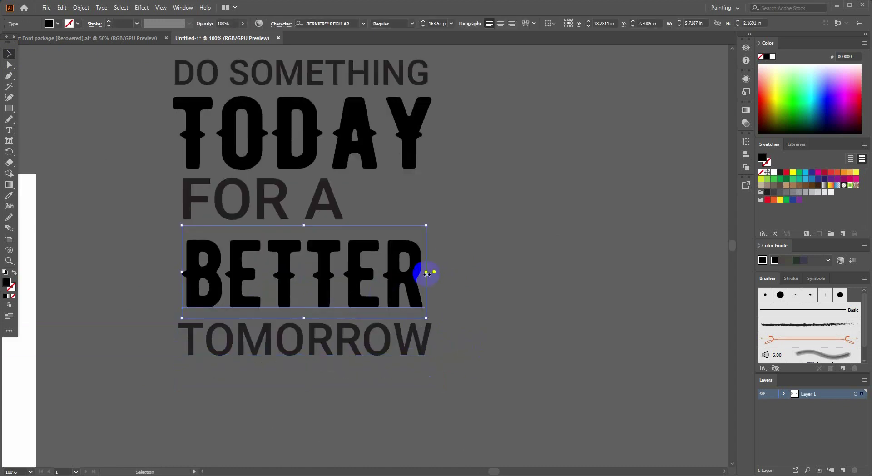
left_click_drag(426, 272, 435, 272)
left_click_drag(343, 275, 337, 277)
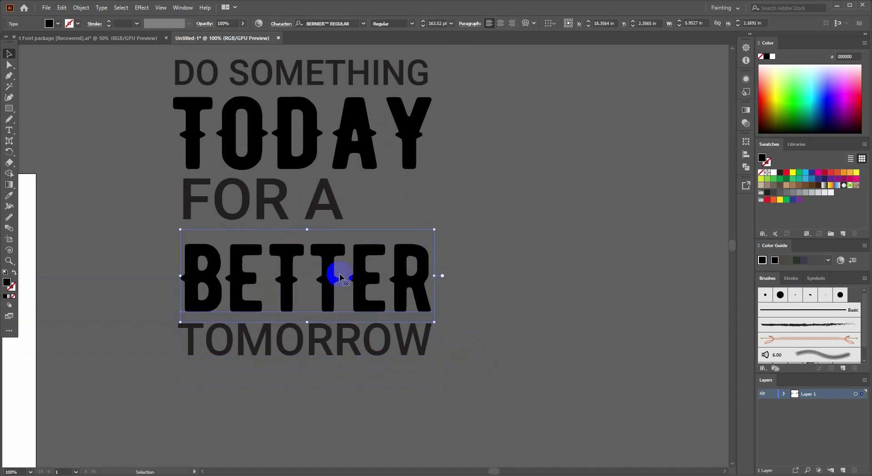
Step: Widen FOR A and nudge it, DO SOMETHING and TODAY down for even spacing
left_click(345, 218)
left_click_drag(356, 224, 371, 224)
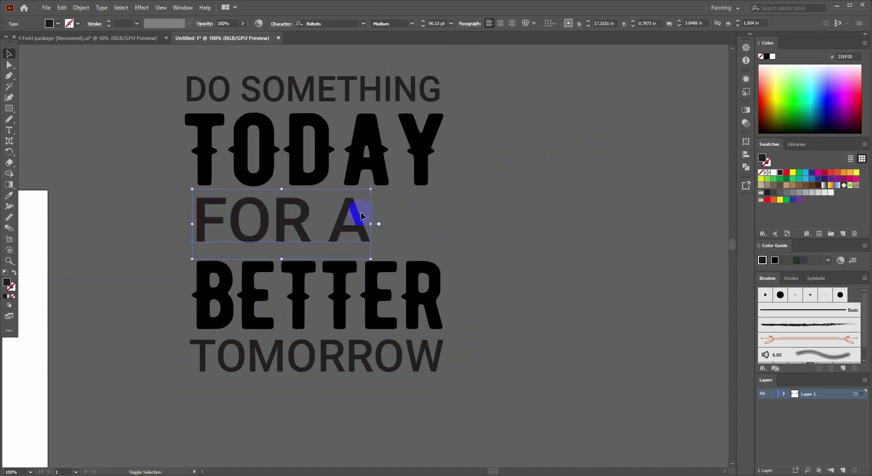
key("Down")
key("Down")
key("Down")
key("Down")
key("Down")
key("Down")
left_click(444, 196)
left_click(219, 125)
left_click_drag(297, 154, 303, 165)
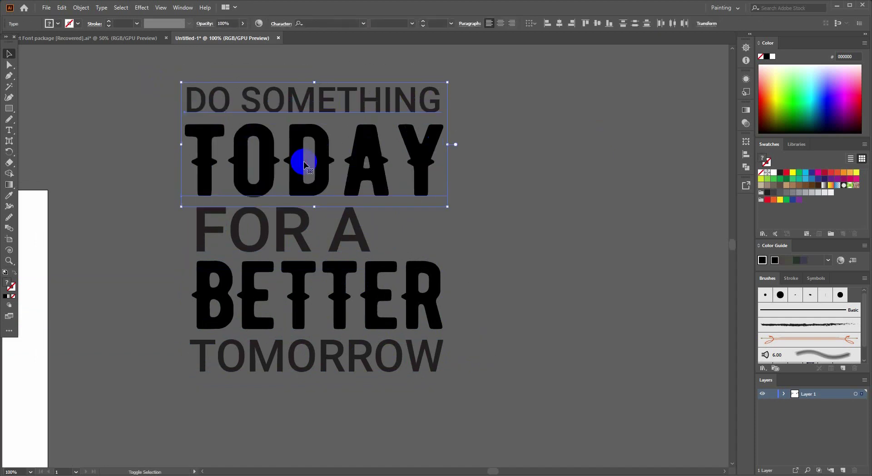
key("Down")
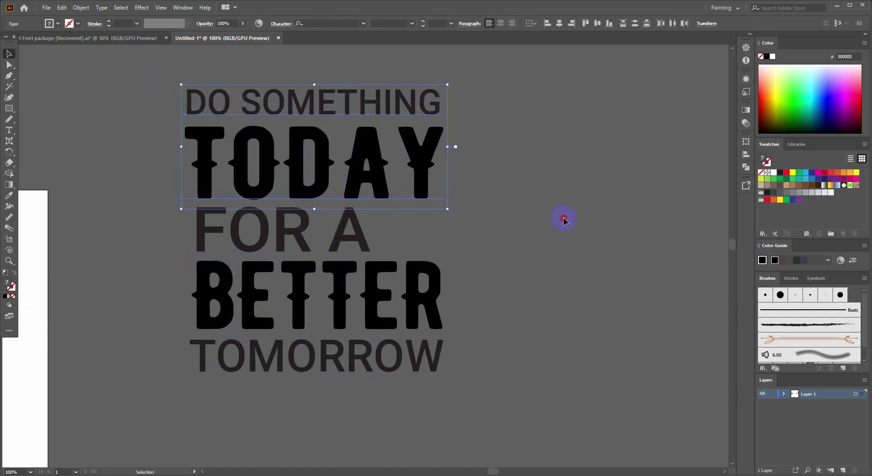
left_click(563, 220)
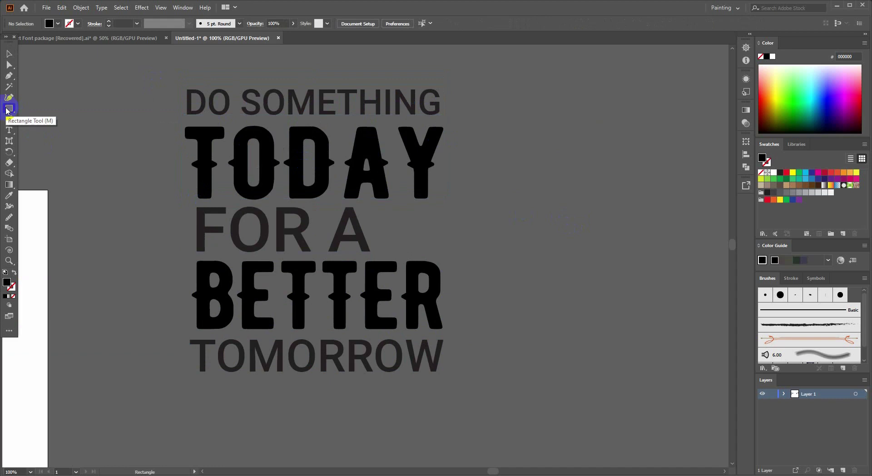
Step: Draw a thin black bar right of FOR A and duplicate it into three bars
key("ctrl+plus")
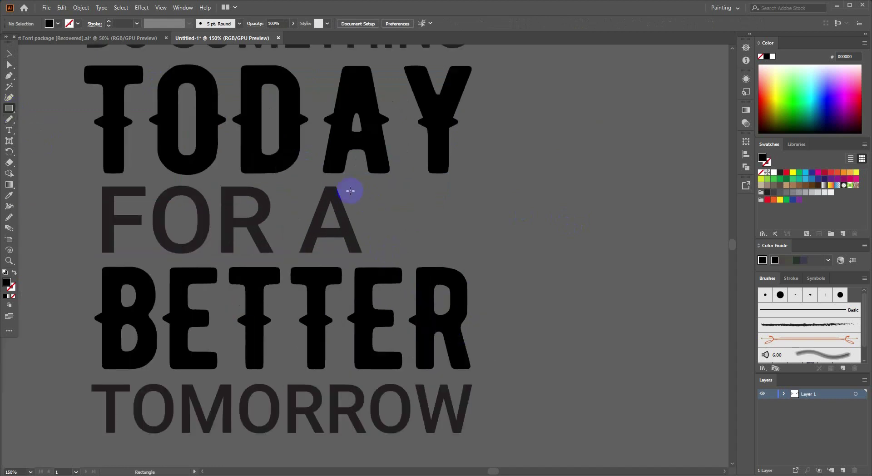
mouse_move(367, 189)
left_mouse_down()
mouse_move(479, 197)
mouse_move(445, 237)
left_mouse_up()
left_click(9, 56)
scroll(450, 221, "up", 1)
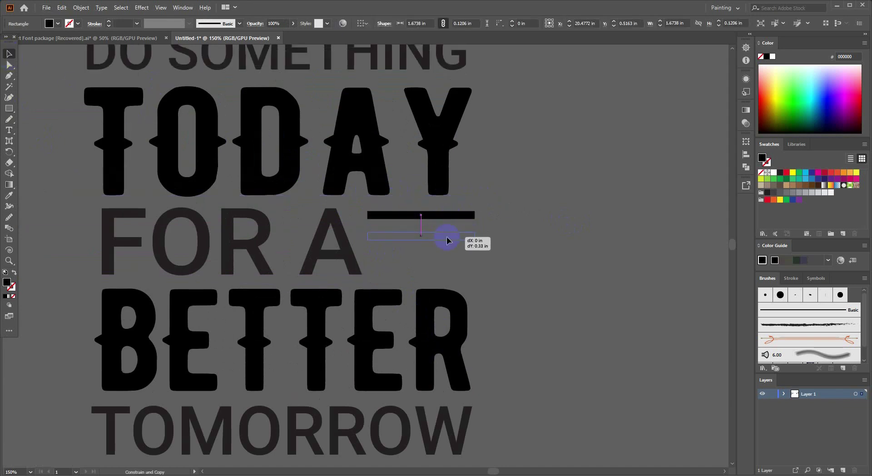
key("ctrl+d")
key("ctrl+d")
key("ctrl+z")
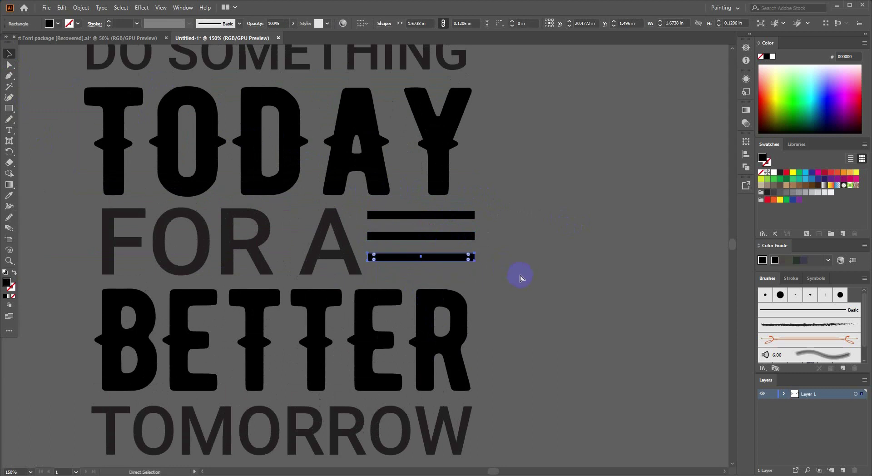
Step: Move the bottom bar straight up so the three bars sit evenly spaced
left_click(495, 276)
mouse_move(441, 263)
left_mouse_down()
mouse_move(439, 242)
mouse_move(478, 234)
left_mouse_up()
key("ctrl+plus")
left_click(541, 255)
key("ctrl+1")
scroll(481, 238, "up", 1, "alt")
left_click(477, 255)
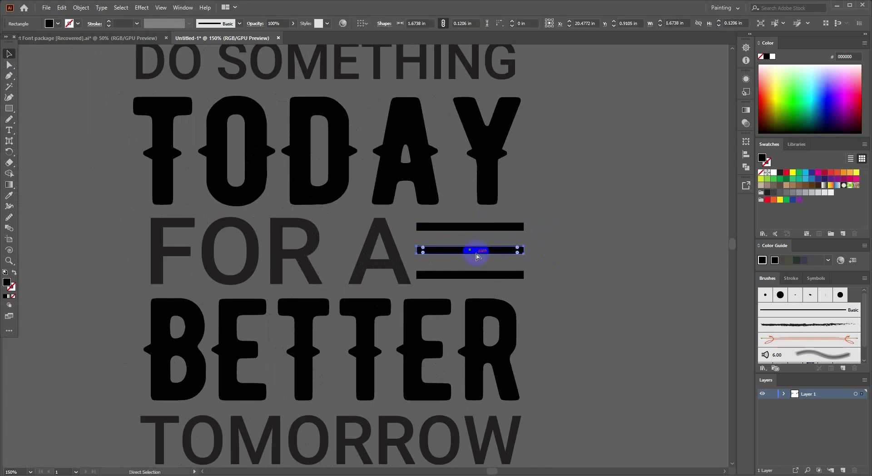
left_click(529, 240)
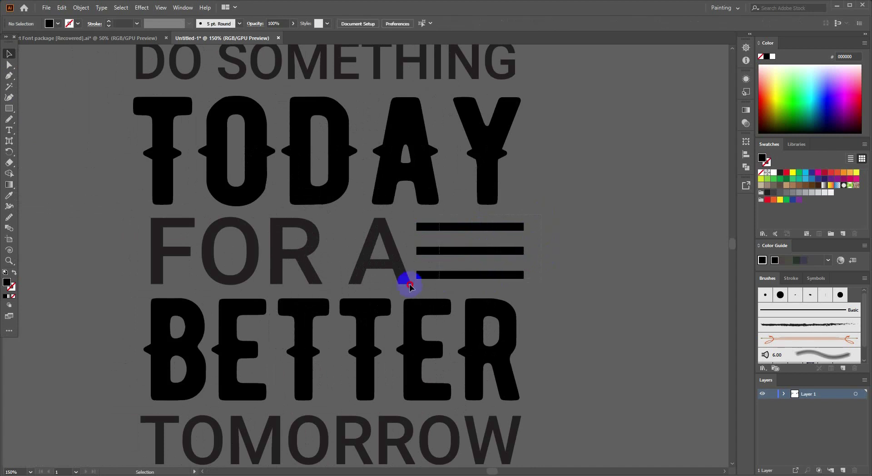
left_click(361, 282)
left_click(575, 214)
scroll(575, 227, "down", 1)
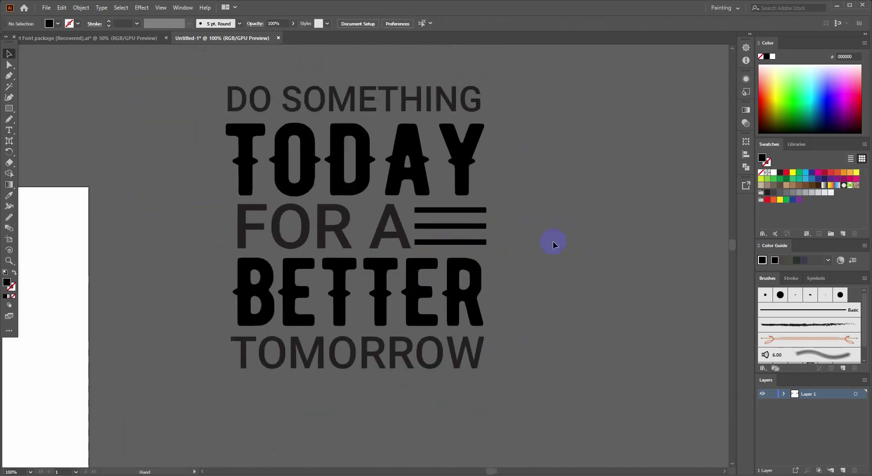
Step: Alt-drag a copy of the full lockup with its three bars to the right of the original
scroll(553, 241, "down", 3)
left_click_drag(544, 304, 432, 292)
left_click_drag(382, 239, 545, 246)
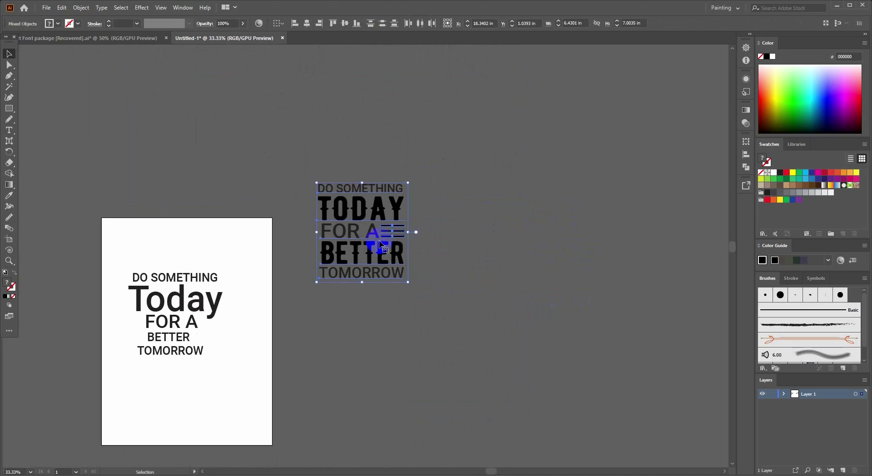
left_click(613, 247)
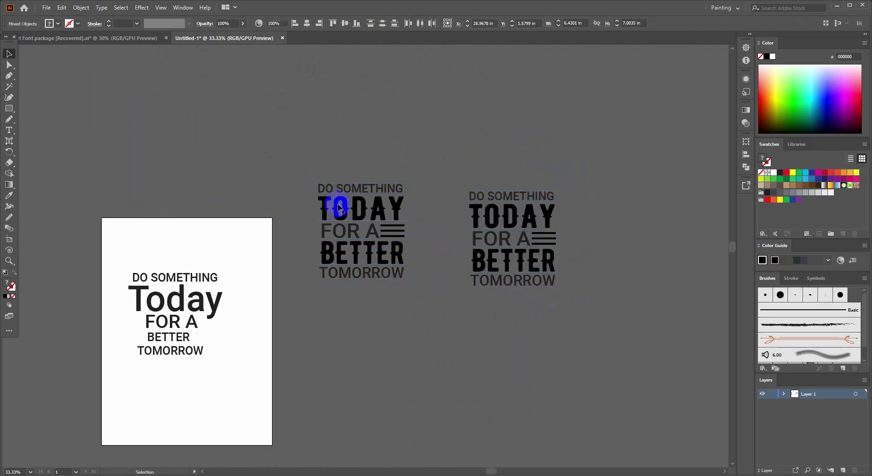
scroll(335, 203, "up", 1)
left_click(369, 201)
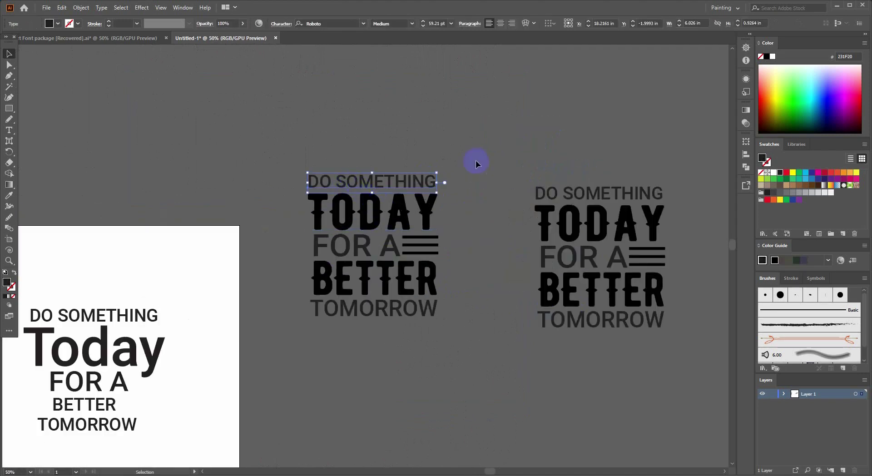
left_click(399, 214)
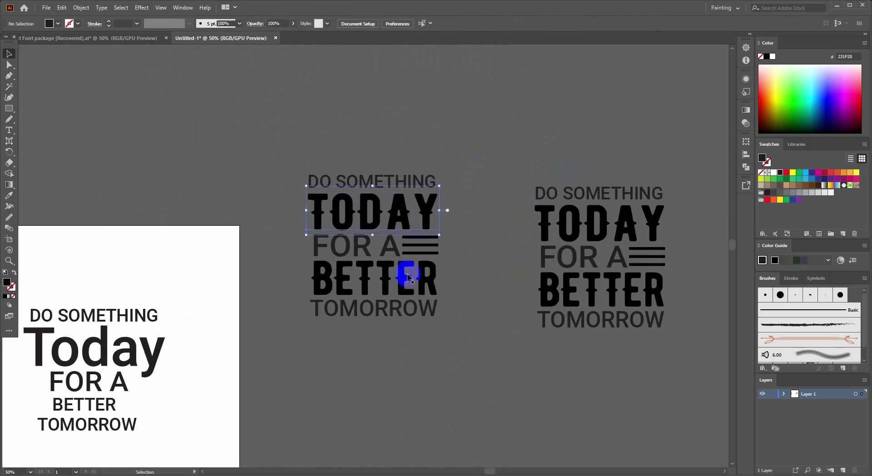
Step: Fill TODAY and BETTER with the F15A29 red swatch and the Roboto lines with white
left_click(835, 173)
left_click(387, 185)
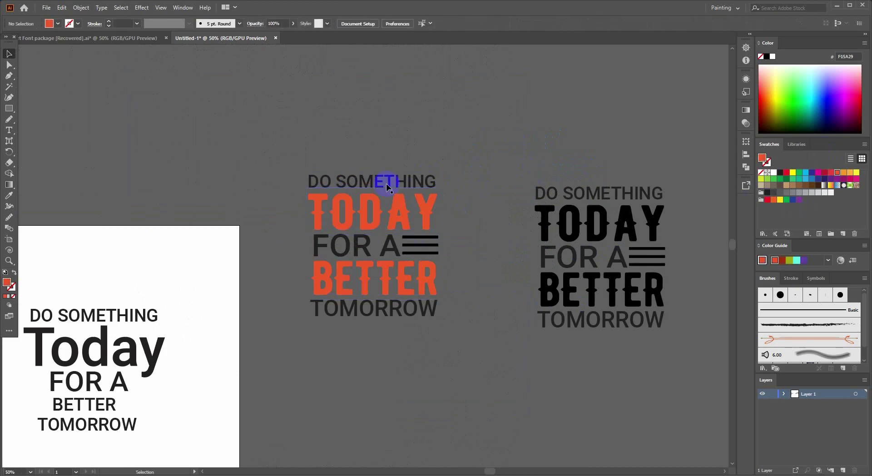
left_click(393, 242)
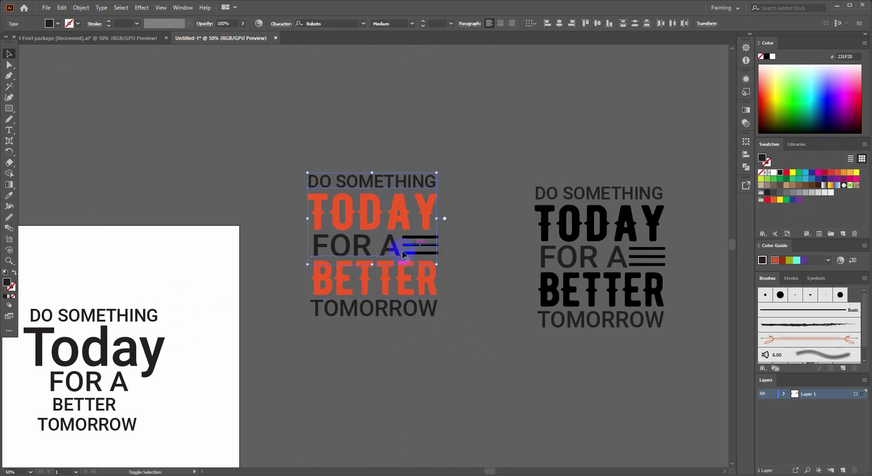
left_click(773, 173)
left_click(463, 247)
Step: Eyedropper TODAY's red fill onto the bars beside FOR A
scroll(455, 250, "up", 1)
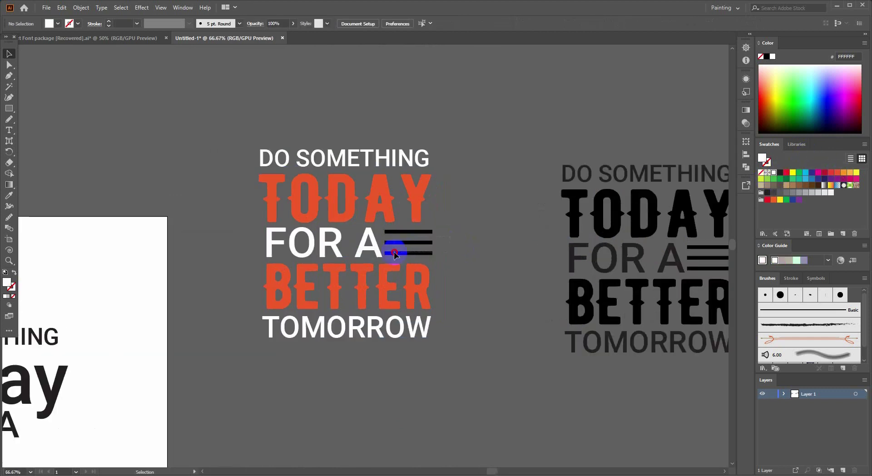
left_click(394, 253)
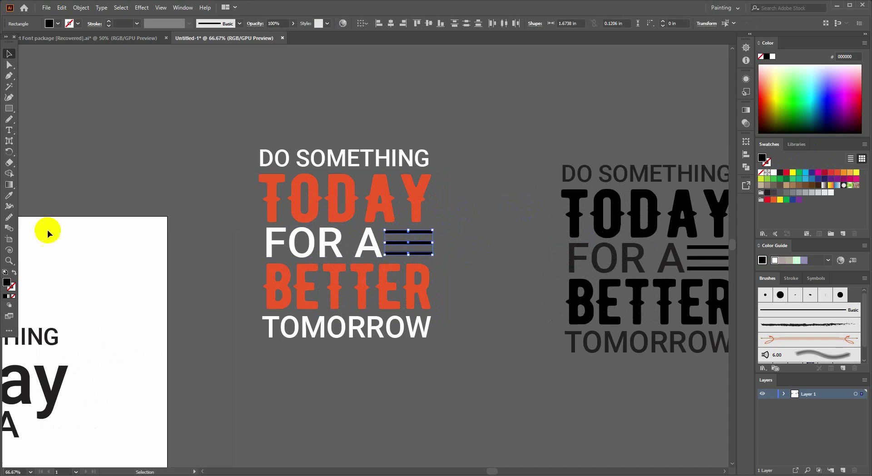
left_click(9, 198)
left_click(272, 175)
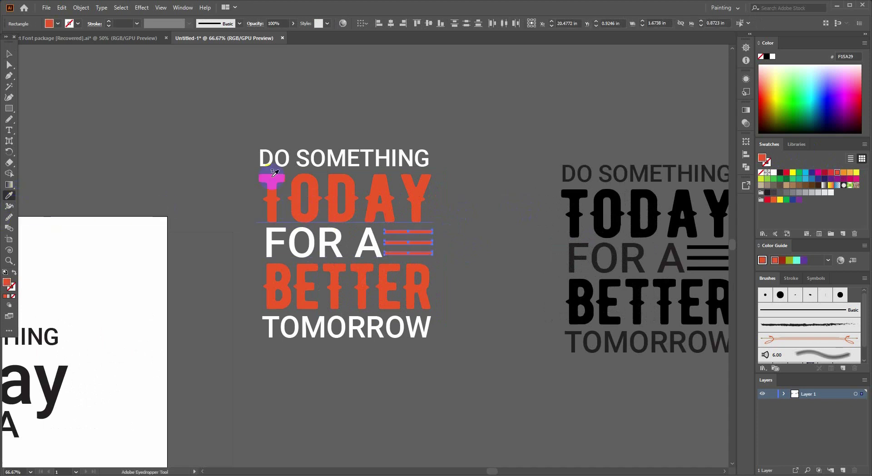
key("v")
left_click(227, 109)
Step: Move the red-and-white variant up and away from the black copy
scroll(370, 176, "down", 1, "alt")
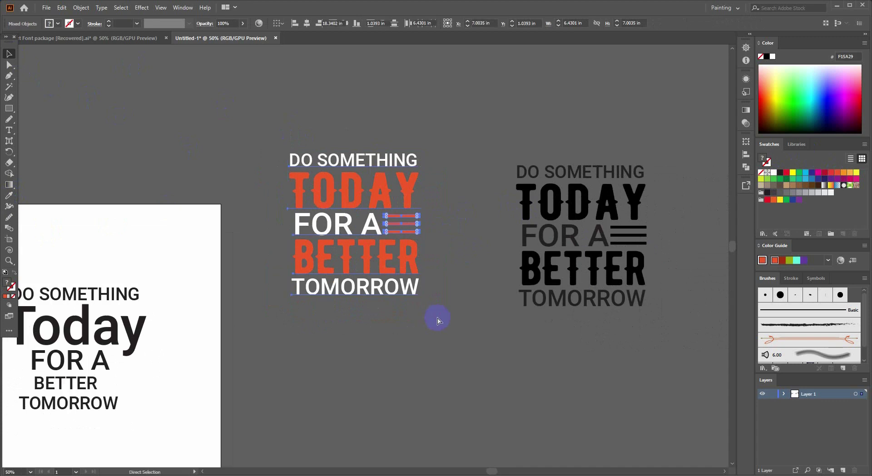
scroll(389, 258, "down", 2, "alt")
left_click_drag(389, 258, 408, 185)
left_click(463, 187)
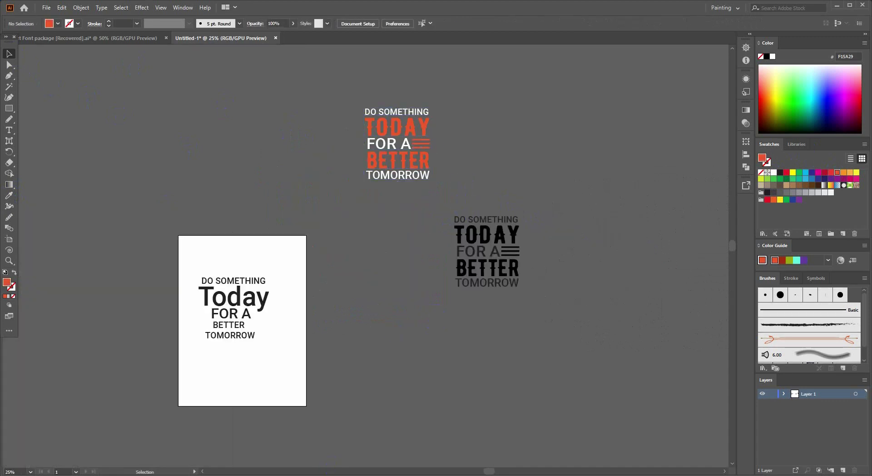
Step: Delete the bars from the black lockup copy
scroll(473, 301, "up", 1, "alt")
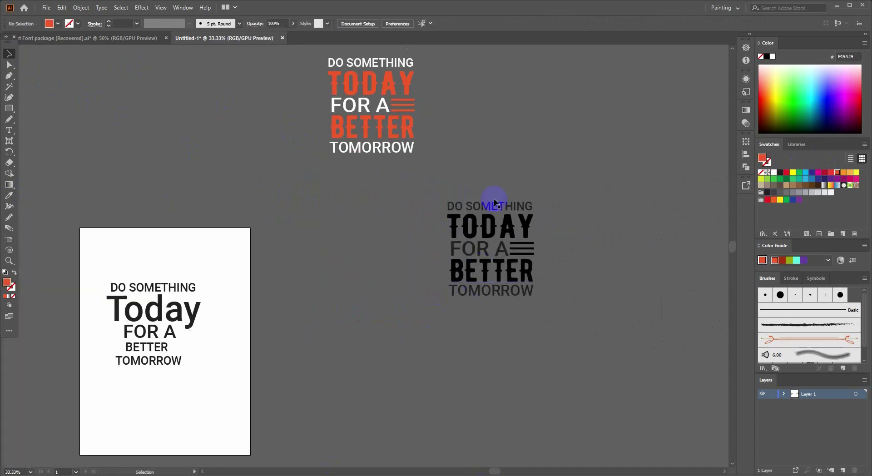
scroll(491, 196, "up", 1, "alt")
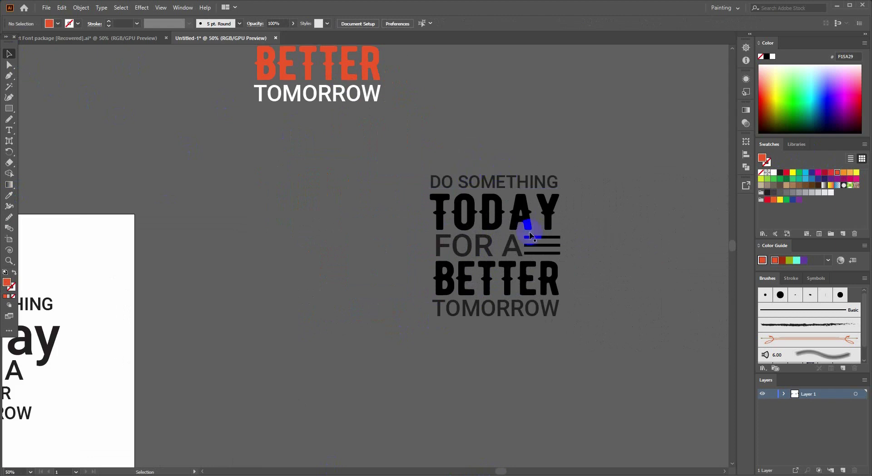
left_click(544, 254)
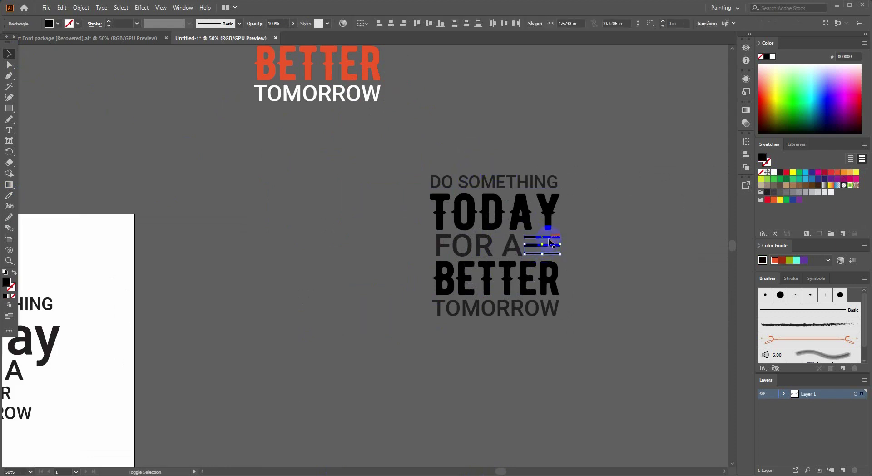
key("Delete")
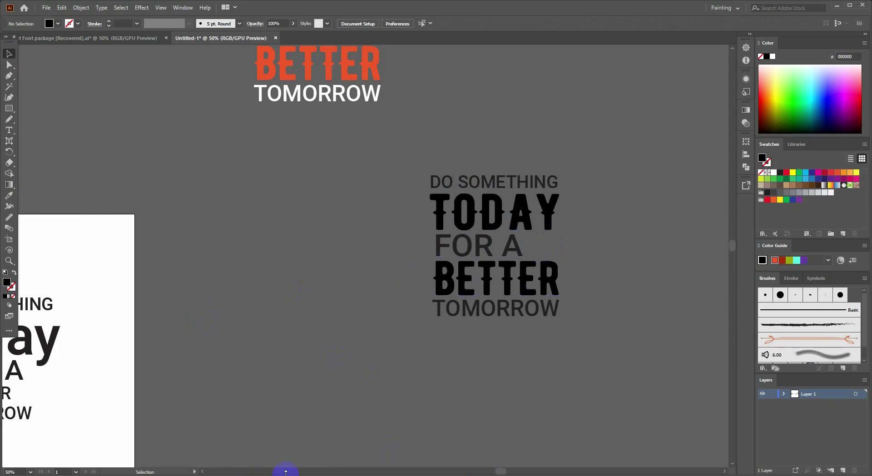
Step: Browse the Flower ornament folder, previewing Flower (3), Flower (1) and Flower (5)
left_click(260, 474)
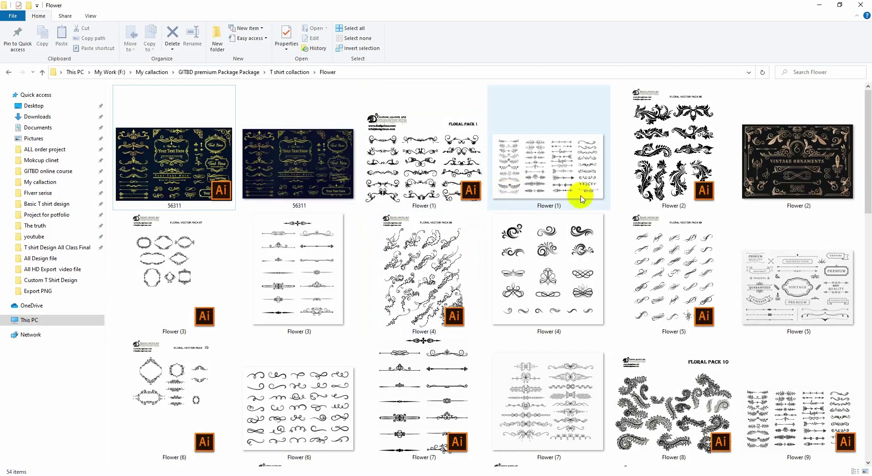
scroll(366, 281, "down", 5)
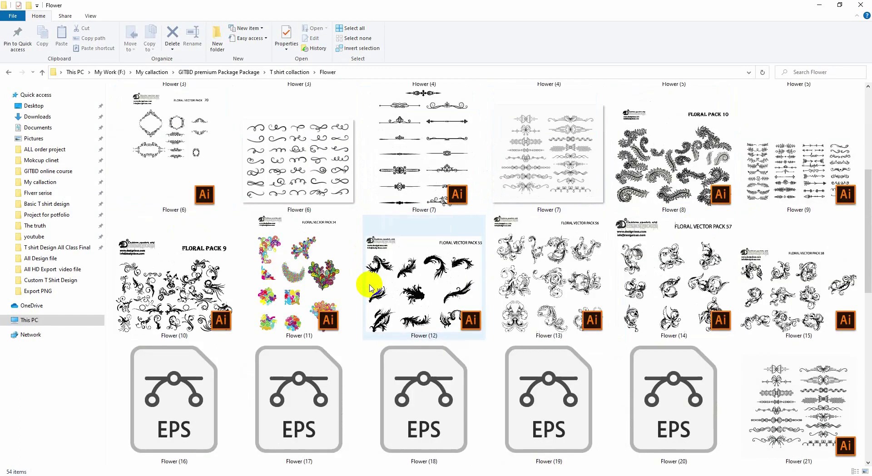
scroll(370, 287, "up", 5)
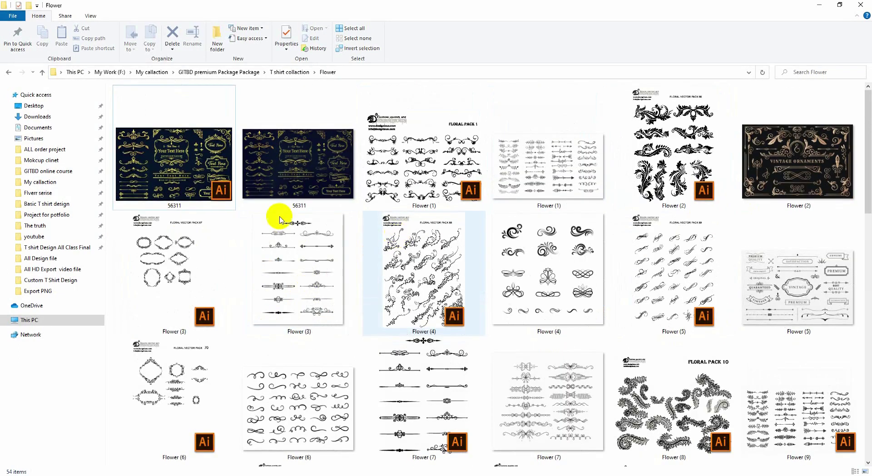
left_click(272, 290)
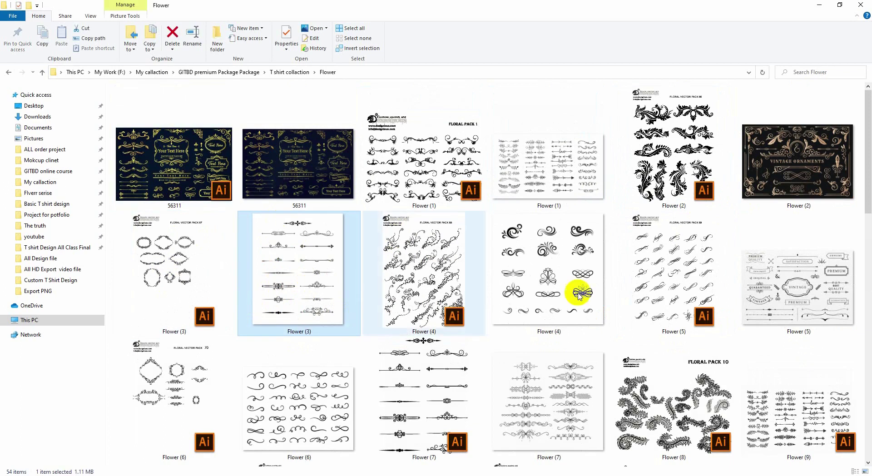
left_click(563, 178)
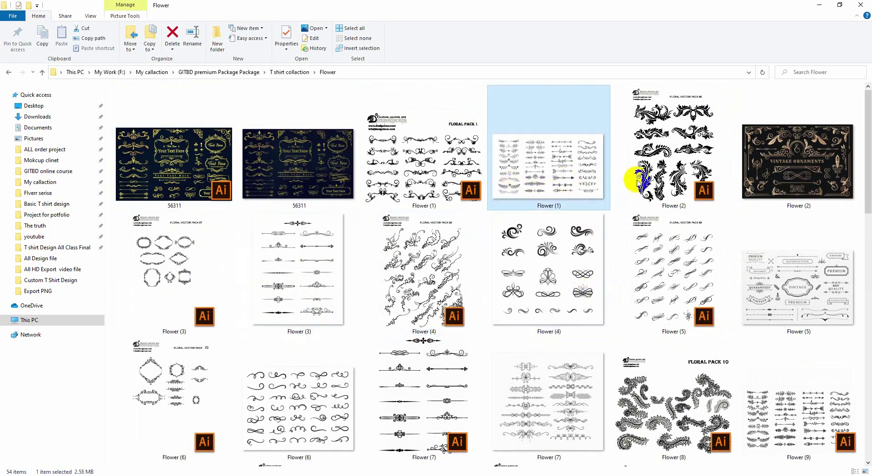
left_click(754, 298)
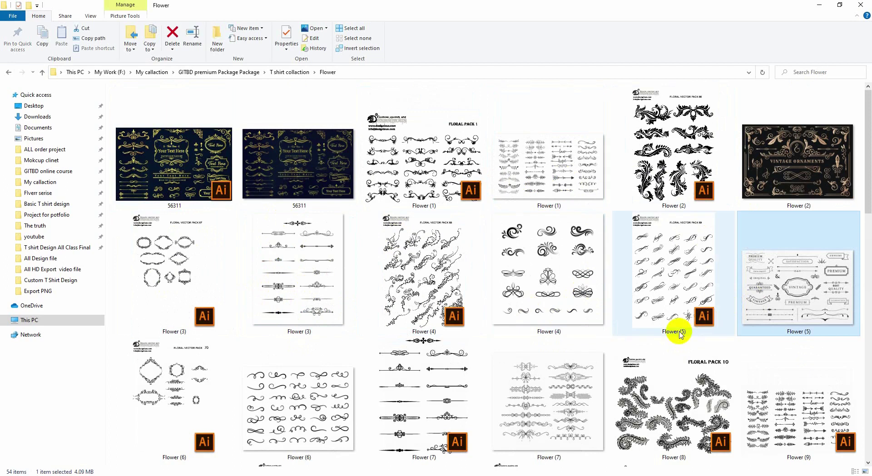
Step: Open the Flower (9) ornament file in Illustrator
scroll(331, 410, "down", 5)
scroll(429, 182, "up", 1)
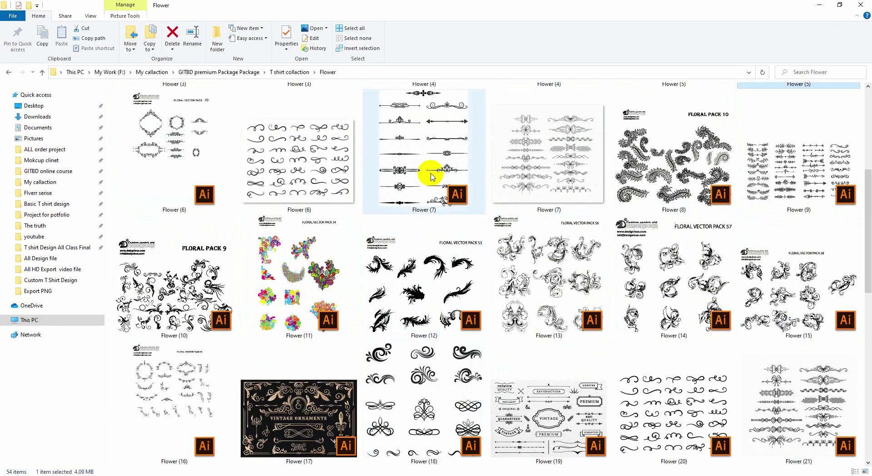
left_click(809, 174)
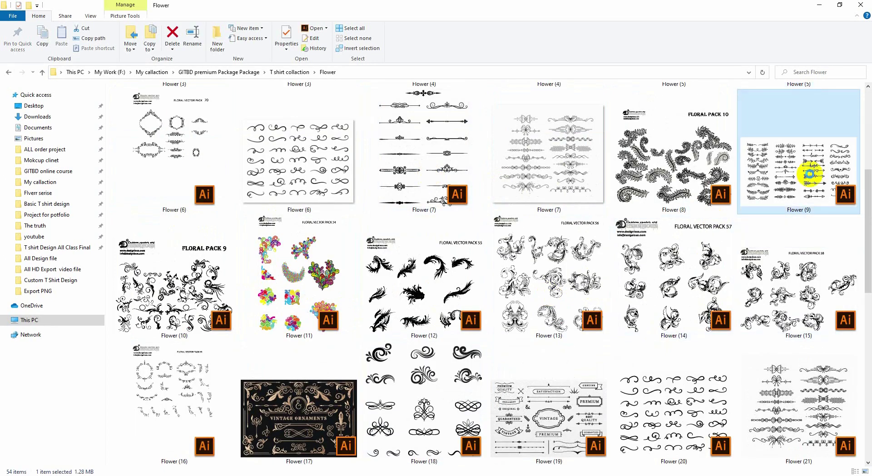
double_click(811, 177)
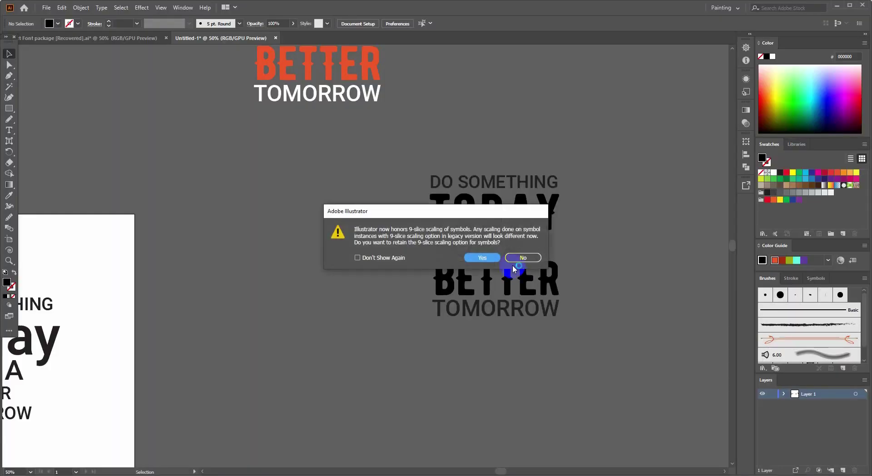
Step: Accept 9-slice scaling, then bring all Flower (9) artwork into Untitled-1 and shrink it
left_click(482, 258)
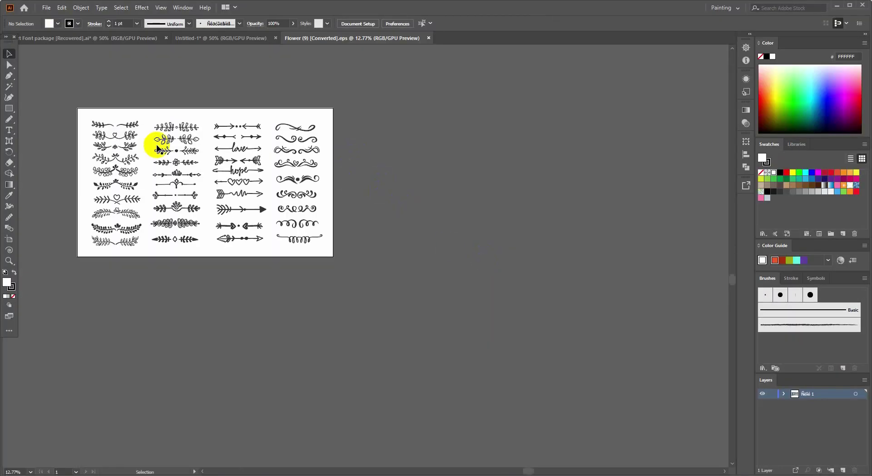
left_click(117, 147)
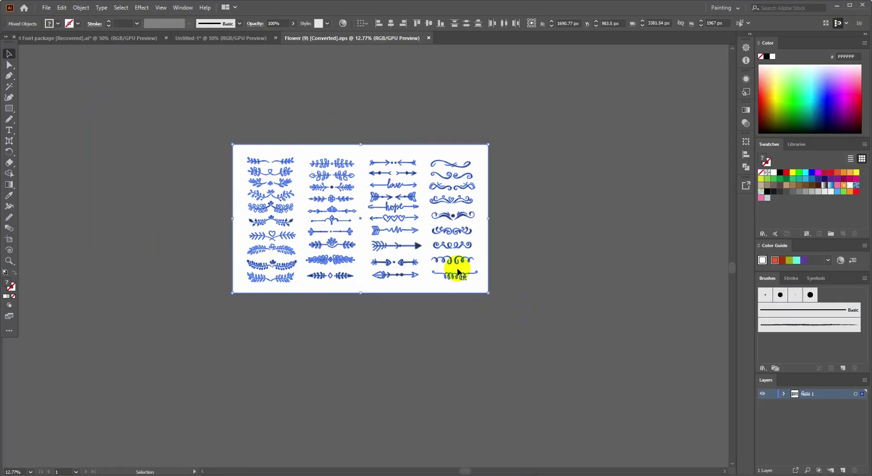
left_click_drag(468, 204, 282, 121)
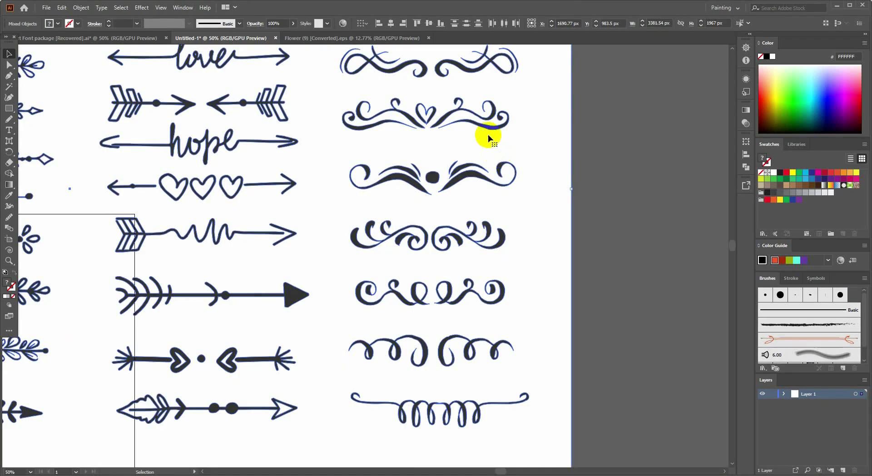
key("ctrl+minus")
key("ctrl+minus")
key("ctrl+minus")
mouse_move(468, 161)
left_mouse_down()
mouse_move(598, 330)
mouse_move(649, 263)
mouse_move(557, 320)
left_mouse_up()
left_click_drag(495, 354, 483, 299)
left_click(556, 276)
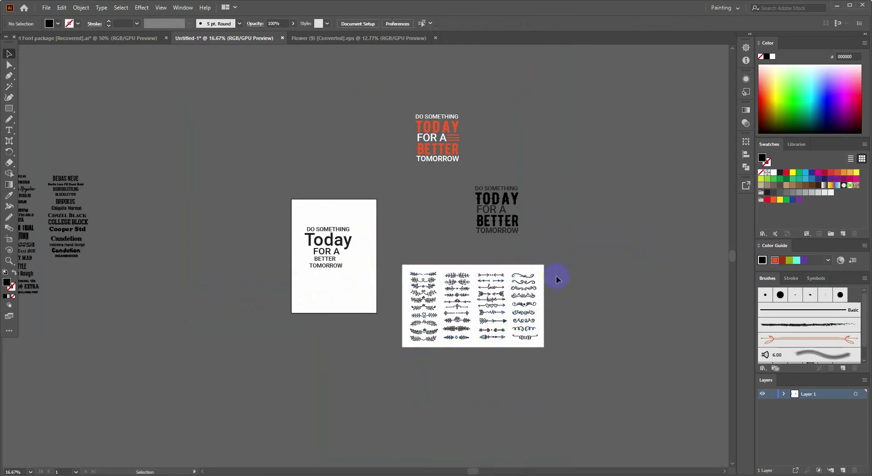
Step: Move the ornament sheet up and to the right of the lockups
scroll(556, 276, "up", 2)
scroll(279, 383, "up", 2)
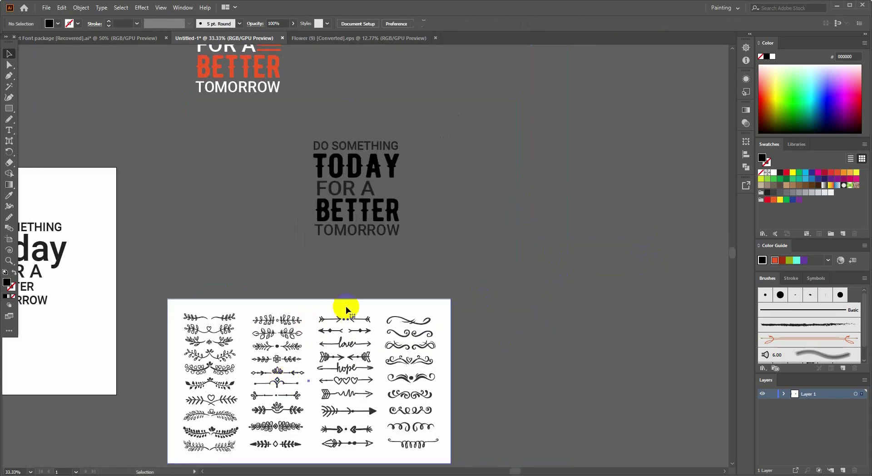
left_click(428, 307)
scroll(428, 307, "down", 2)
left_click(471, 398)
left_click(294, 313)
left_click_drag(304, 385, 453, 218)
Step: Shift the red-and-white text group up-left and bring the ornament sheet into view
scroll(402, 181, "up", 1)
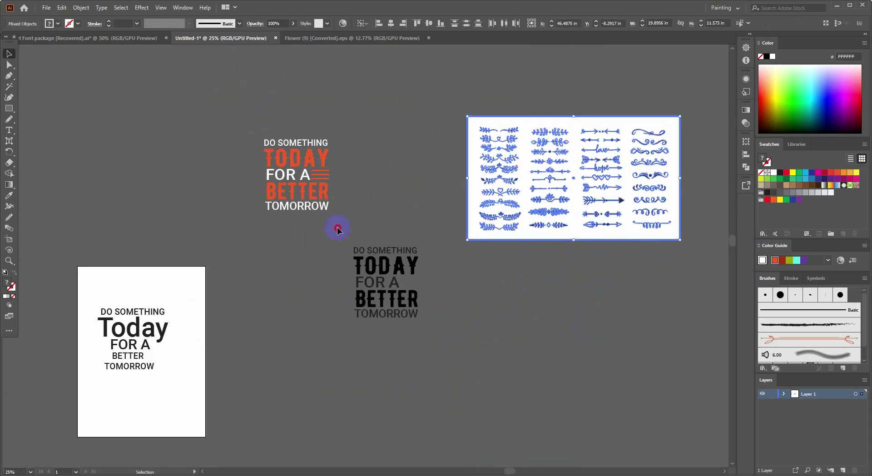
left_click_drag(307, 191, 221, 150)
left_click(321, 180)
scroll(402, 275, "up", 1)
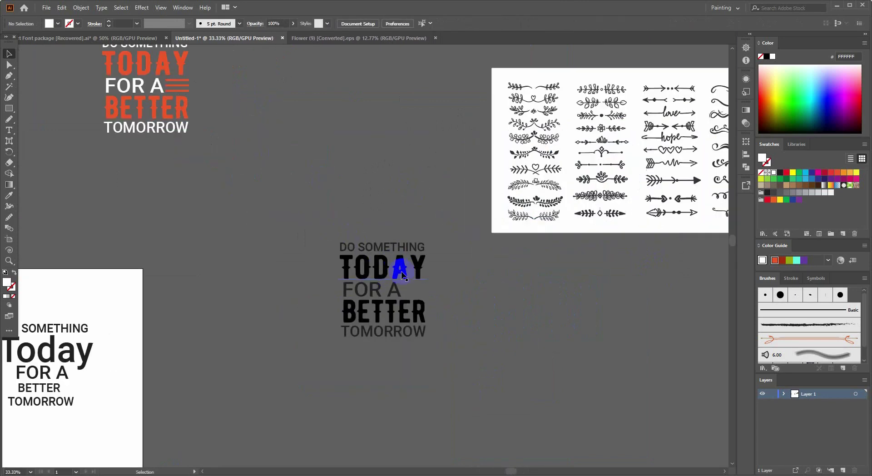
left_click_drag(402, 275, 315, 286)
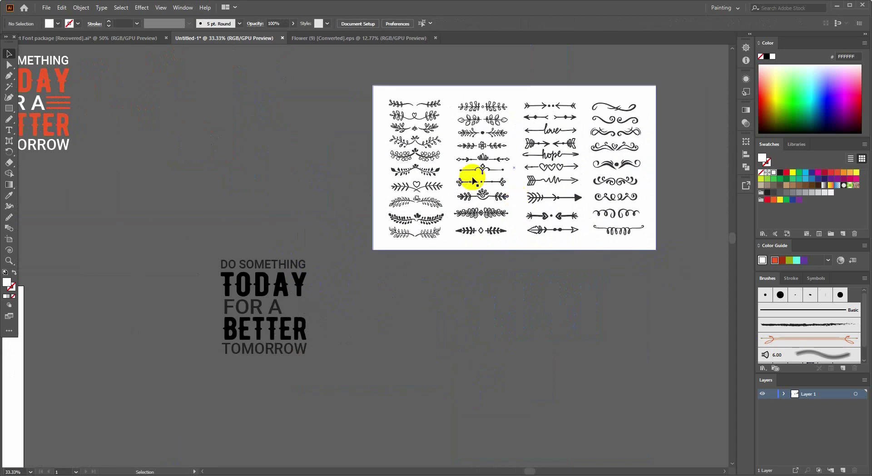
scroll(470, 175, "up", 1)
Step: Select both halves of the heart-and-leaves ornament and group them
left_click_drag(340, 330, 380, 365)
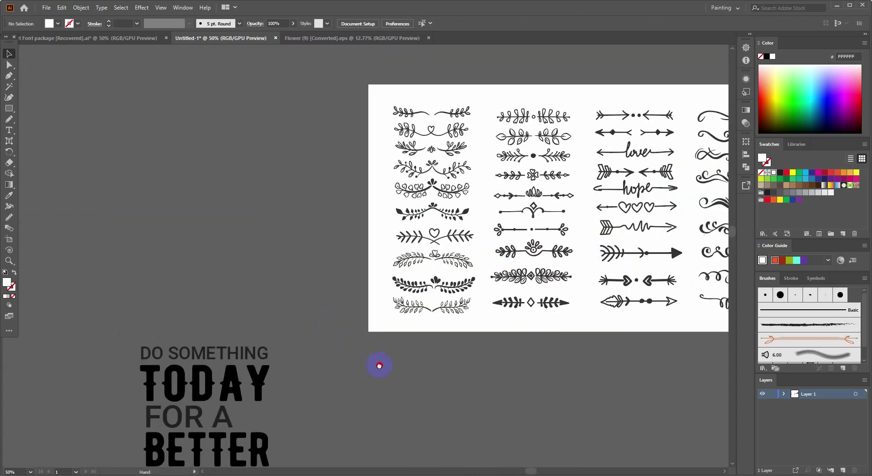
scroll(376, 217, "right", 3)
scroll(512, 81, "right", 1)
left_click(576, 86)
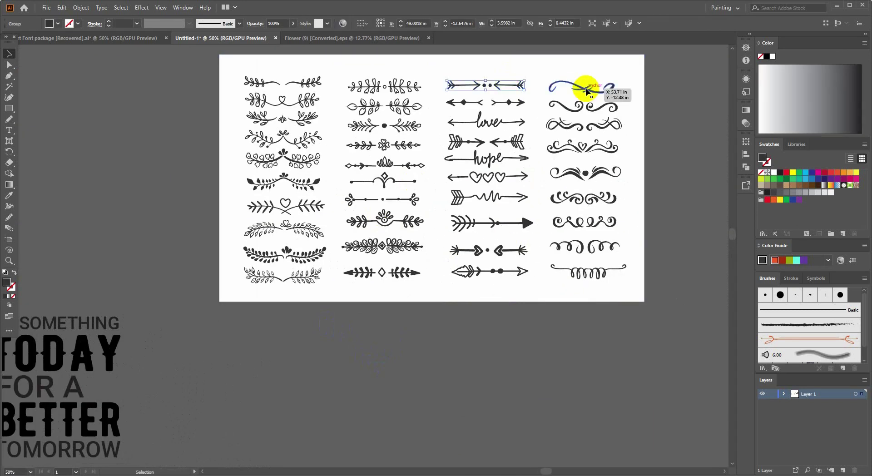
scroll(360, 227, "left", 2)
left_click(364, 213)
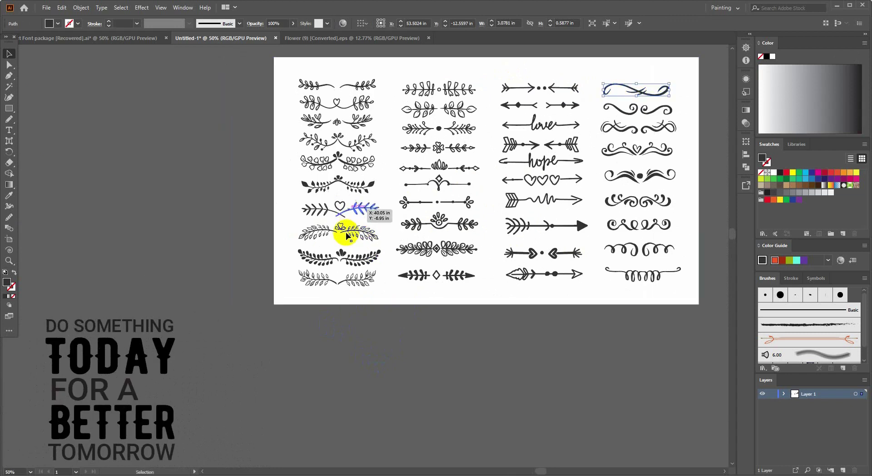
scroll(403, 218, "left", 2)
scroll(414, 204, "up", 2)
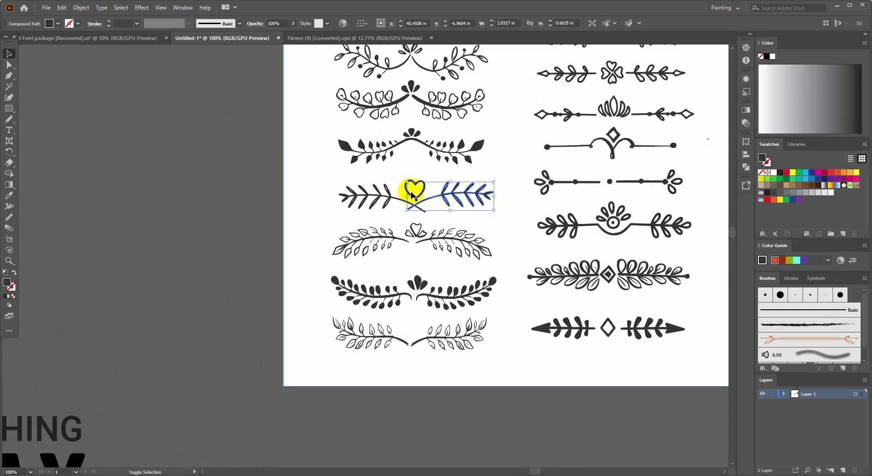
right_click(390, 201)
right_click(370, 194)
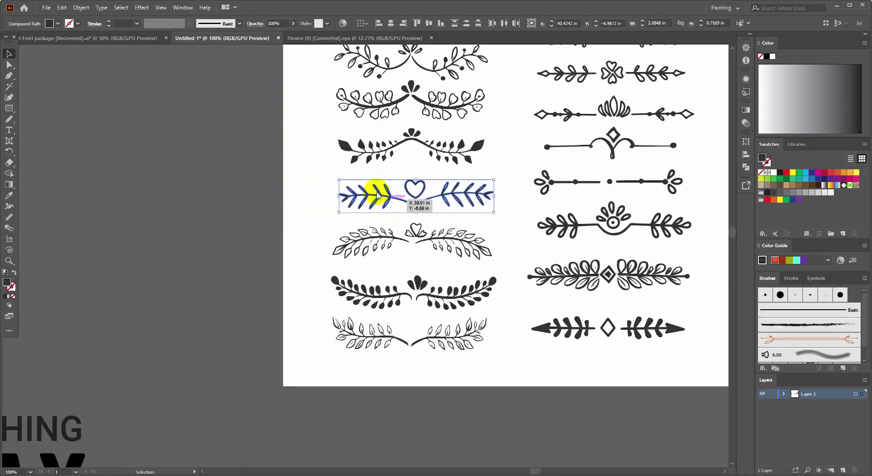
left_click(81, 7)
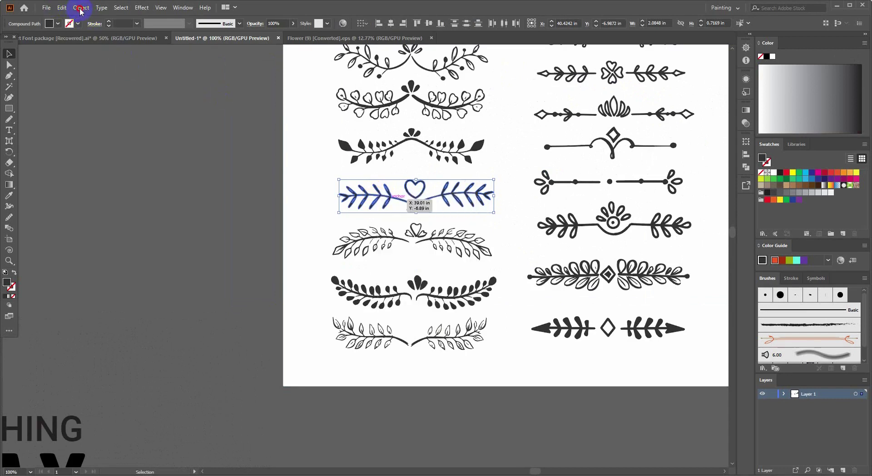
left_click(107, 55)
Step: Place the grouped heart ornament above DO SOMETHING, scaled to the text's width
scroll(584, 208, "down", 1)
left_click_drag(507, 210, 364, 228)
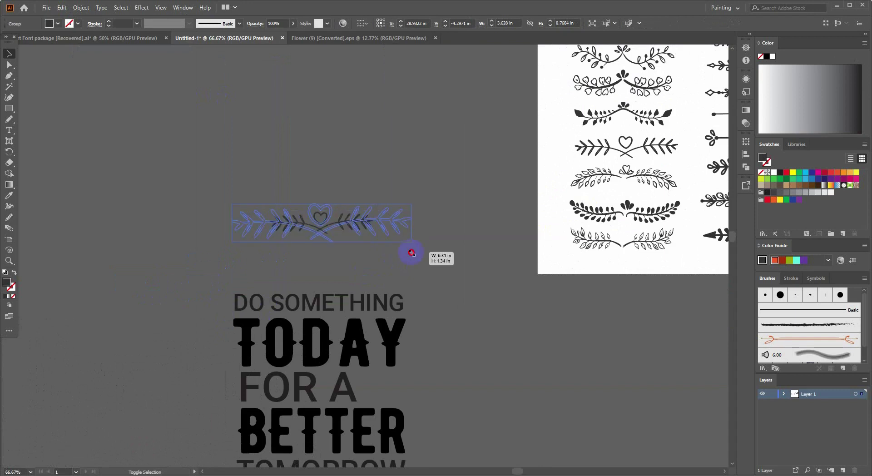
left_click_drag(373, 233, 410, 241)
left_click_drag(346, 236, 353, 268)
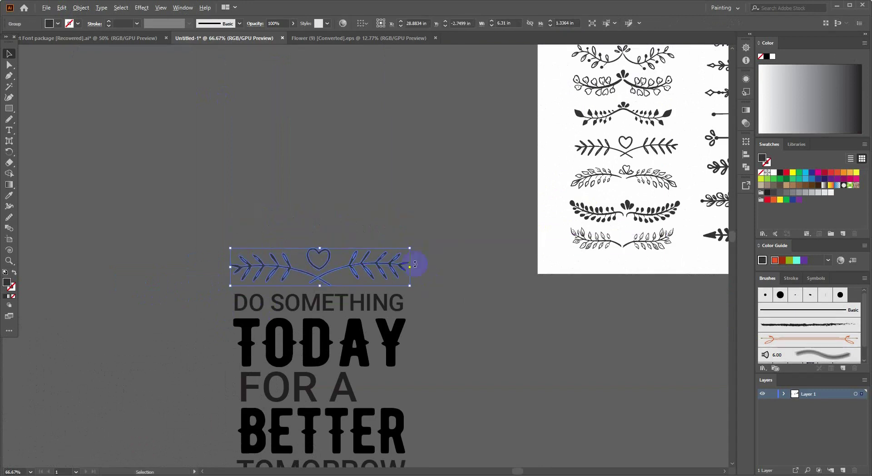
left_click_drag(412, 268, 403, 267)
left_click(356, 311)
Step: Change the TODAY text to title case 'Today'
scroll(395, 327, "down", 2)
left_click(365, 302)
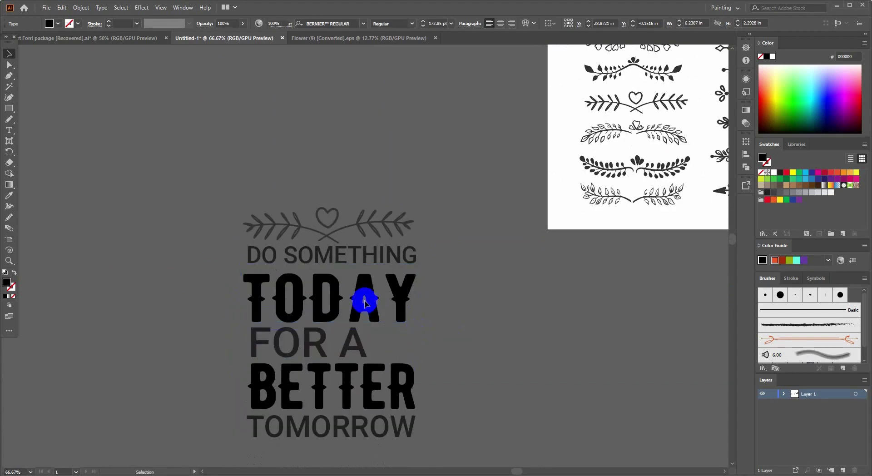
left_click(99, 8)
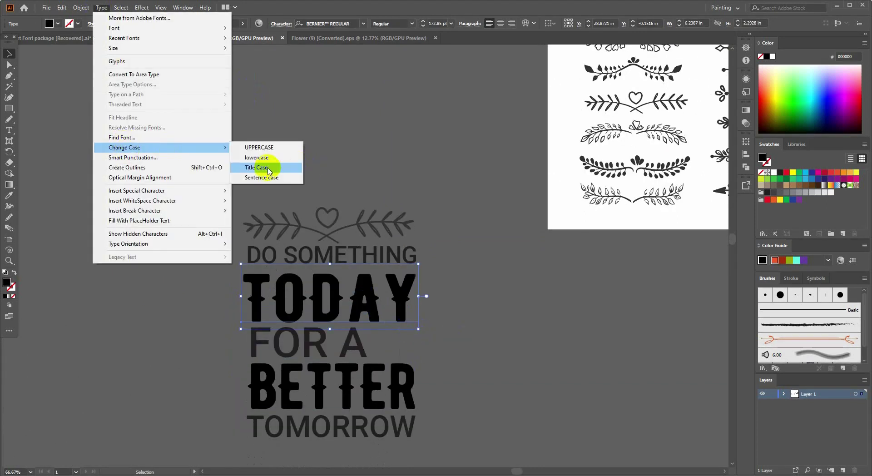
left_click(268, 169)
Step: Audition fonts on Today and settle on a script typeface
left_click(316, 24)
key("Down")
key("Down")
key("Down")
key("Down")
key("Down")
key("Up")
key("Down")
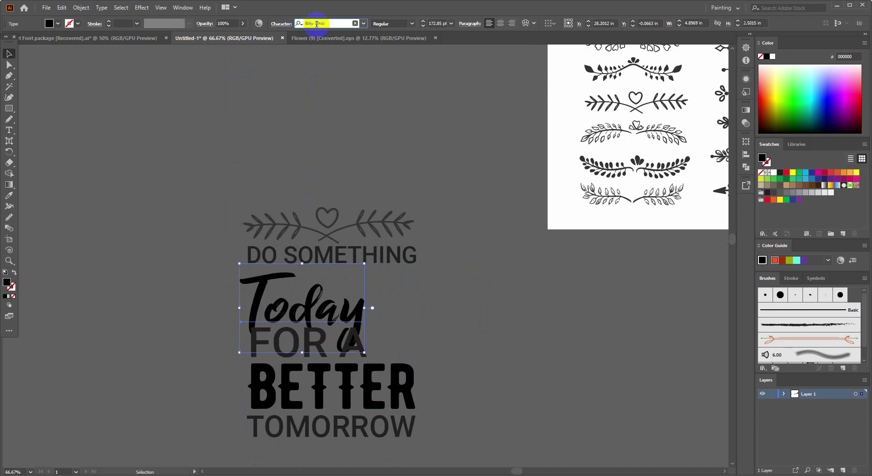
key("Down")
key("Down")
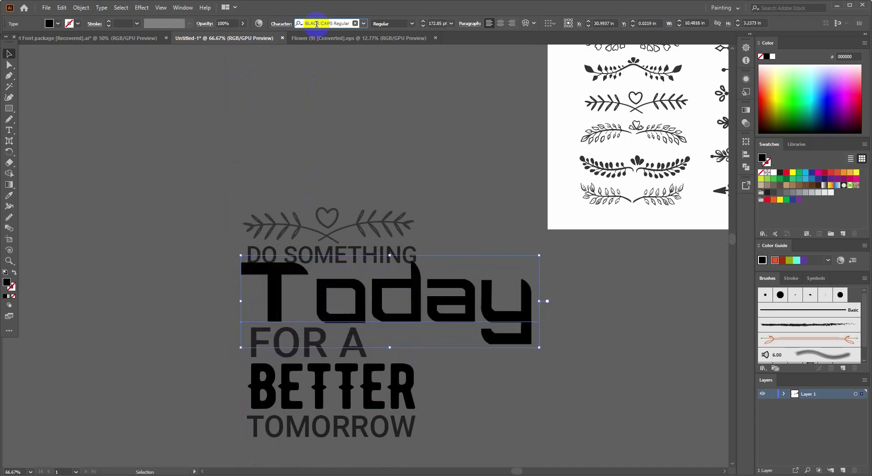
key("Up")
left_click(219, 142)
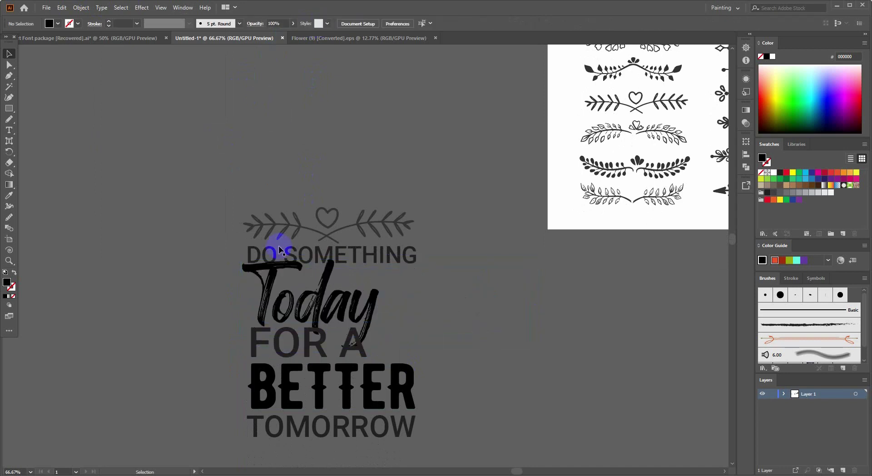
Step: Select Today and look over the font sample list on the canvas
left_click(283, 294)
key("ctrl+minus")
left_click_drag(282, 294, 420, 244)
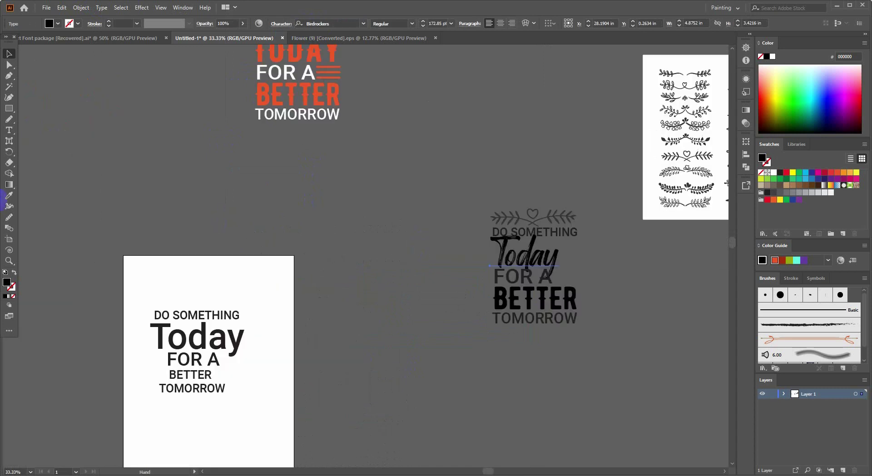
left_click(10, 200)
scroll(323, 217, "down", 2)
scroll(513, 234, "down", 1)
scroll(404, 262, "up", 1)
scroll(423, 280, "up", 3)
left_click_drag(425, 282, 330, 197)
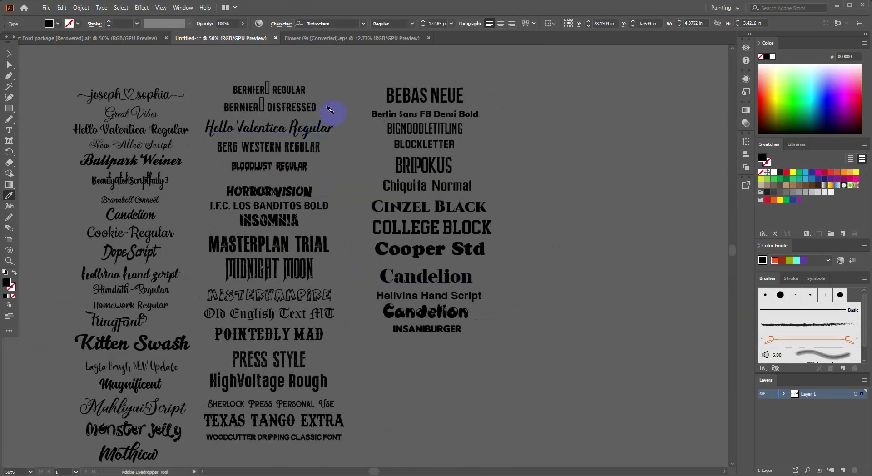
scroll(330, 110, "up", 2)
left_click_drag(293, 233, 597, 233)
left_click_drag(470, 230, 303, 223)
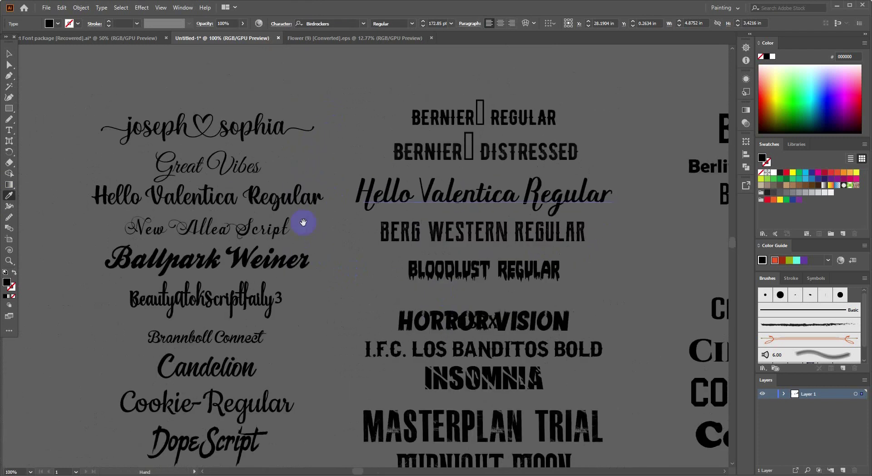
Step: Scale the script Today up to about 222 pt so it spans the phrase
scroll(234, 195, "down", 4)
left_click_drag(234, 194, 72, 214)
left_click_drag(332, 211, 92, 211)
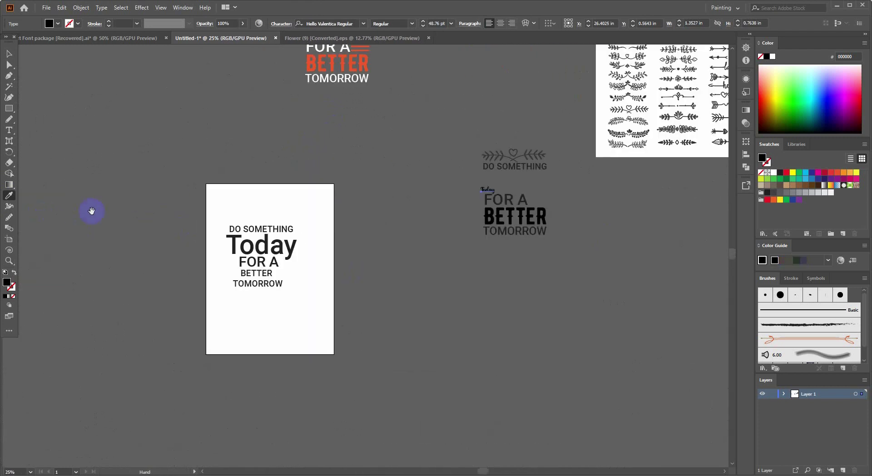
scroll(603, 207, "up", 2)
mouse_move(443, 163)
left_mouse_down()
mouse_move(286, 278)
mouse_move(390, 260)
left_mouse_up()
scroll(236, 300, "up", 2)
left_click_drag(368, 313, 415, 331)
left_click_drag(351, 292, 356, 285)
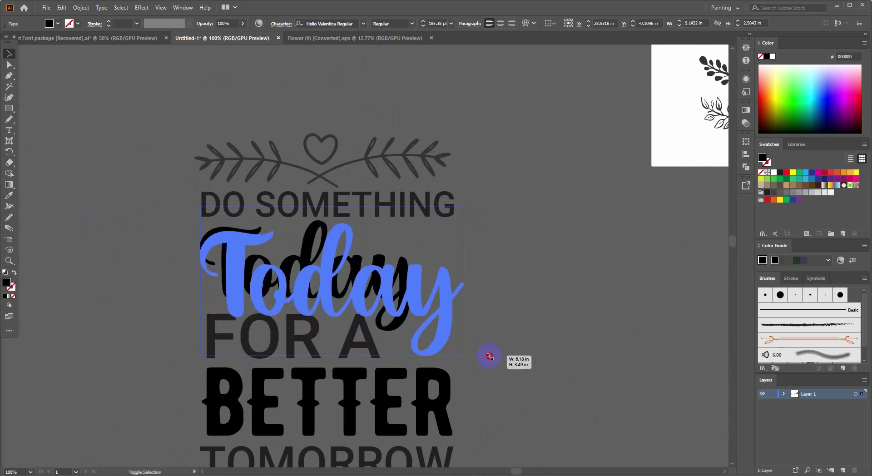
left_click_drag(419, 332, 464, 356)
Step: Move BETTER down to open space and shift FOR A down slightly
scroll(408, 314, "down", 3)
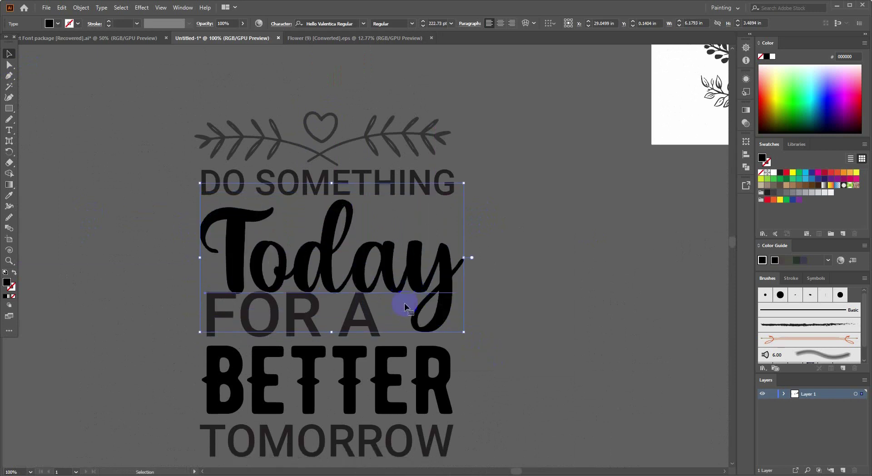
left_click(464, 379)
scroll(407, 363, "down", 3)
left_click_drag(337, 270, 337, 321)
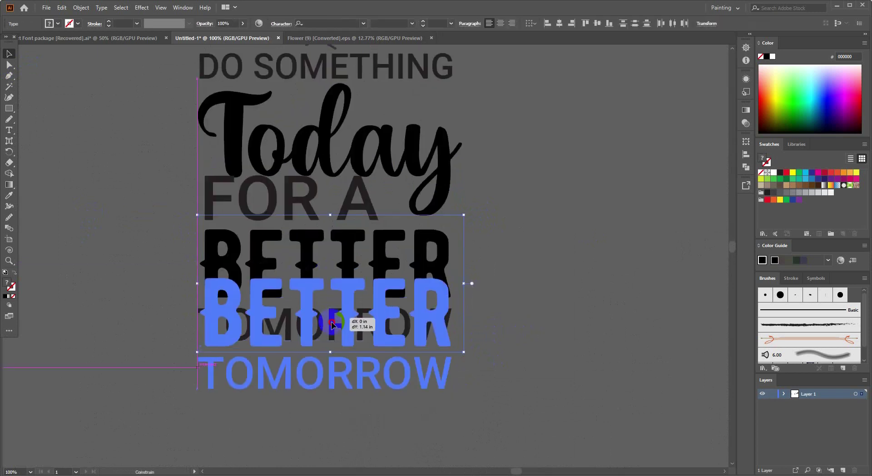
left_click_drag(327, 213, 338, 225)
scroll(370, 224, "up", 1)
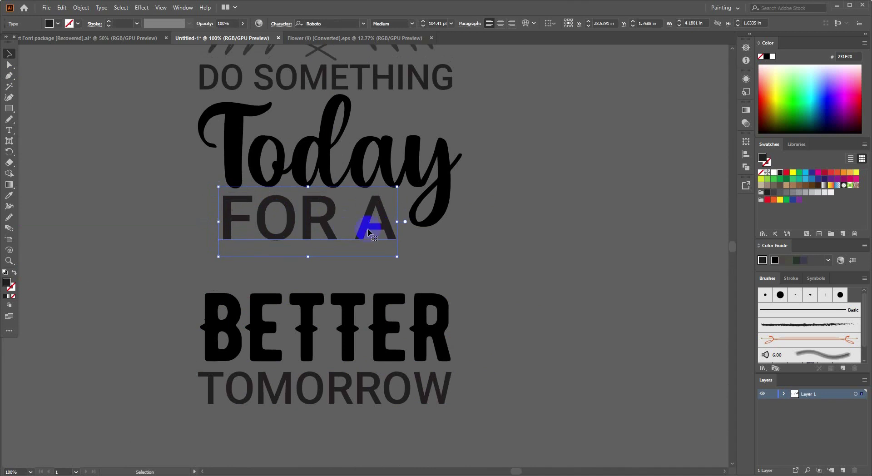
key("Left")
key("Left")
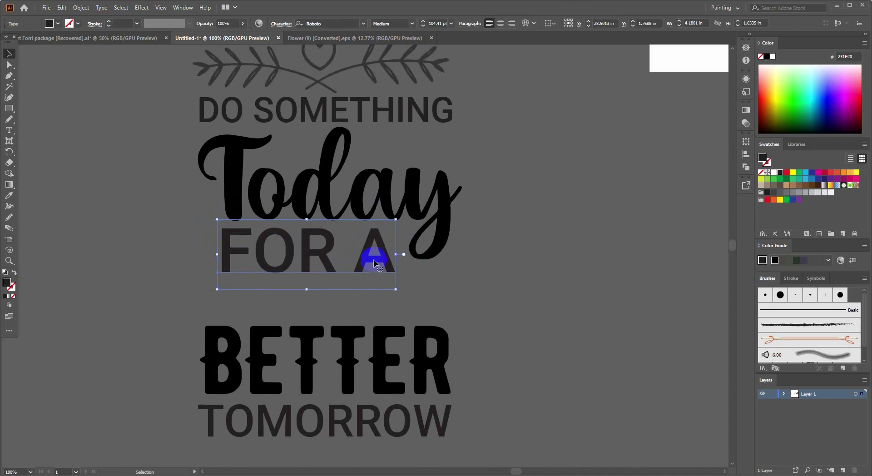
Step: Shrink FOR A and stretch it wider to the left
left_click_drag(305, 291, 306, 285)
mouse_move(395, 286)
left_mouse_down()
mouse_move(363, 261)
mouse_move(331, 254)
left_mouse_up()
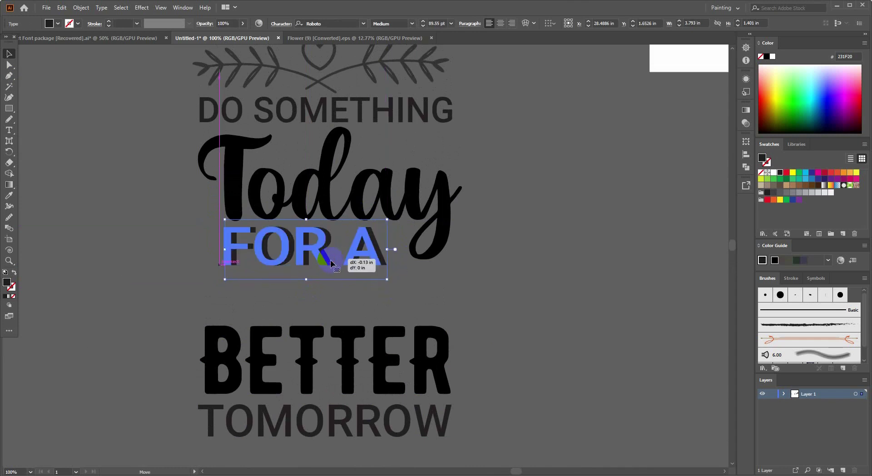
left_click_drag(231, 251, 220, 250)
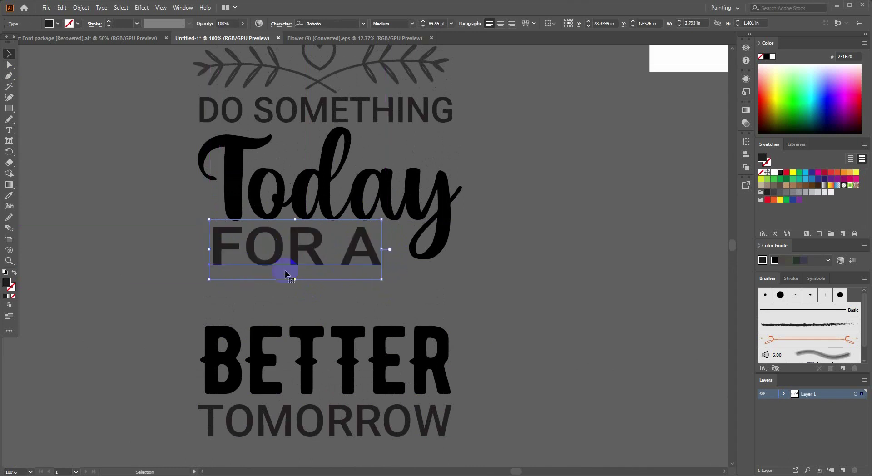
scroll(525, 279, "down", 1)
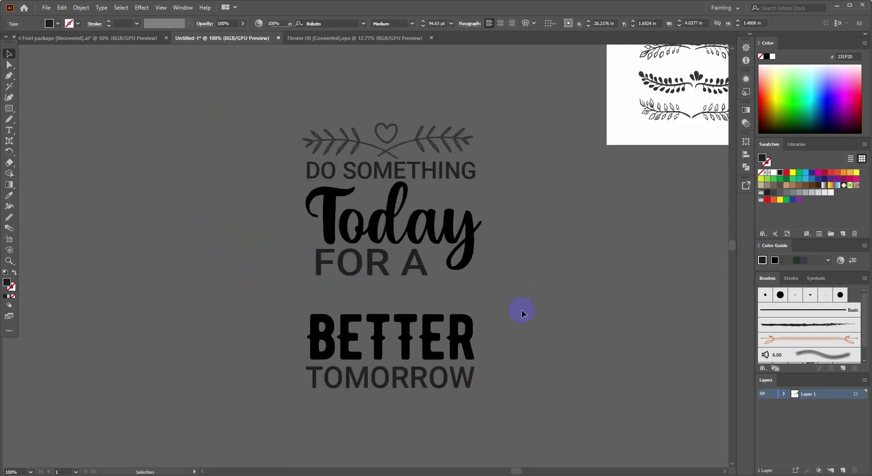
left_click(521, 310)
Step: Scale FOR A down to about 78 pt and reposition it beneath Today
scroll(385, 281, "up", 1)
left_click(370, 278)
scroll(286, 257, "up", 1)
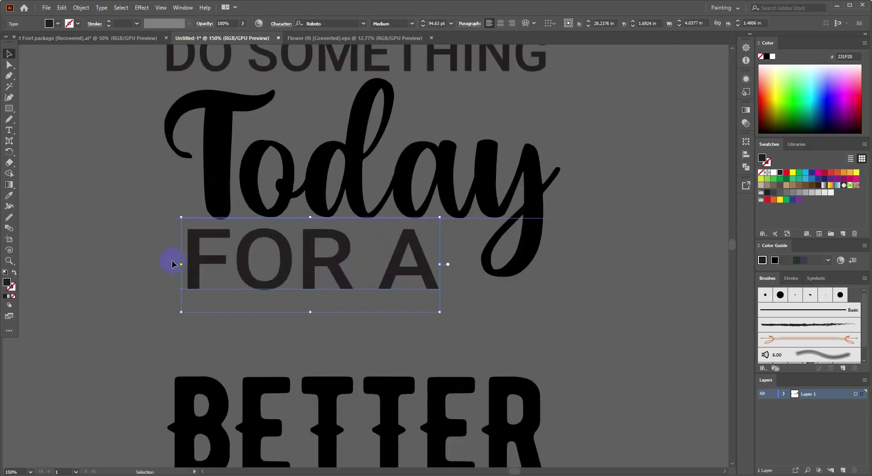
left_click_drag(182, 264, 229, 262)
left_click_drag(357, 274, 431, 315)
left_click(607, 313)
Step: Apply Today's script font to BETTER with the Eyedropper
scroll(567, 315, "down", 1)
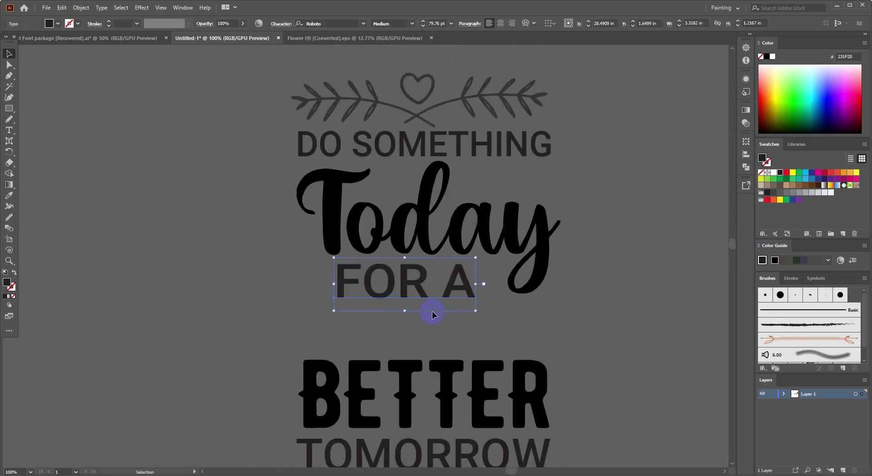
left_click(592, 311)
scroll(444, 284, "down", 1)
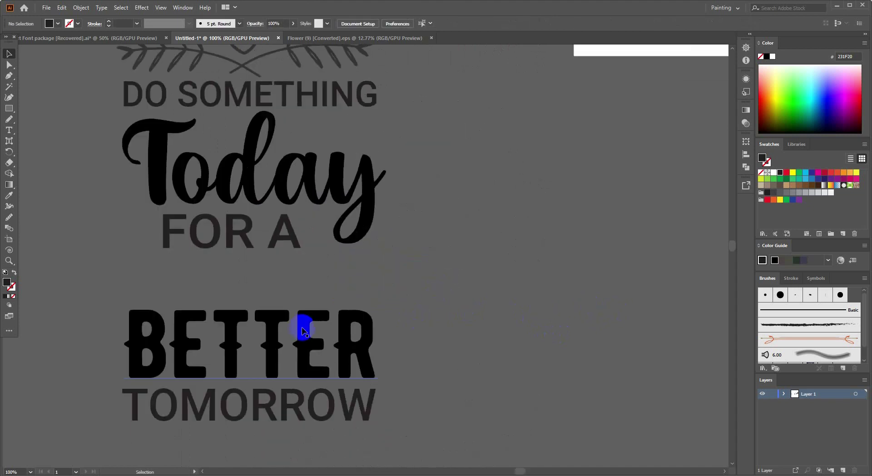
left_click(428, 317)
scroll(425, 315, "down", 2)
left_click(8, 196)
left_click(406, 257)
left_click(11, 55)
left_click(143, 8)
mouse_move(101, 8)
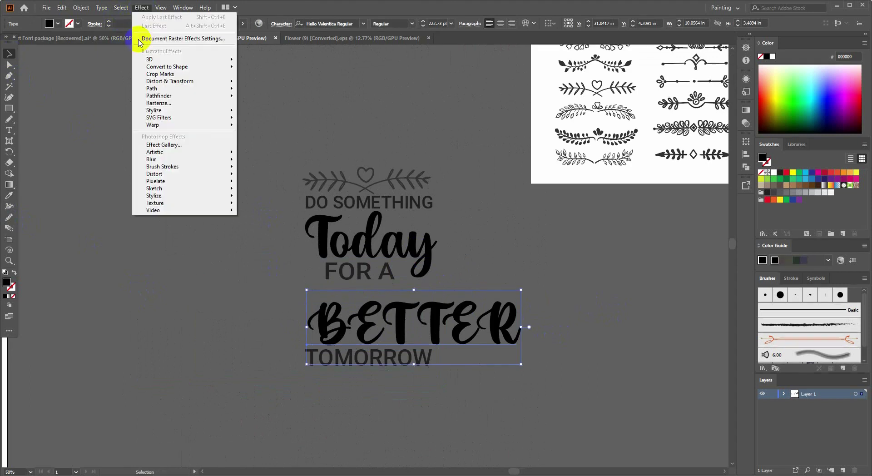
mouse_move(124, 148)
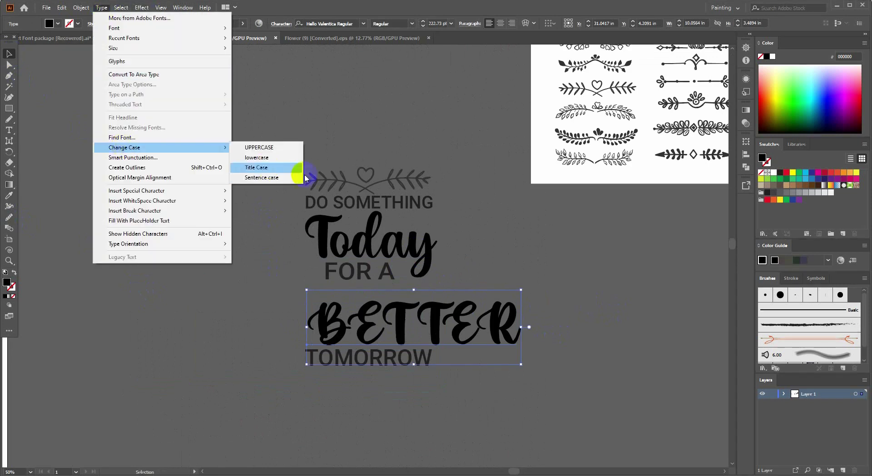
Step: Change BETTER to title-case Better and move it up under FOR A
left_click(281, 169)
left_click_drag(395, 324, 392, 310)
scroll(416, 317, "up", 2)
left_click_drag(458, 299, 481, 303)
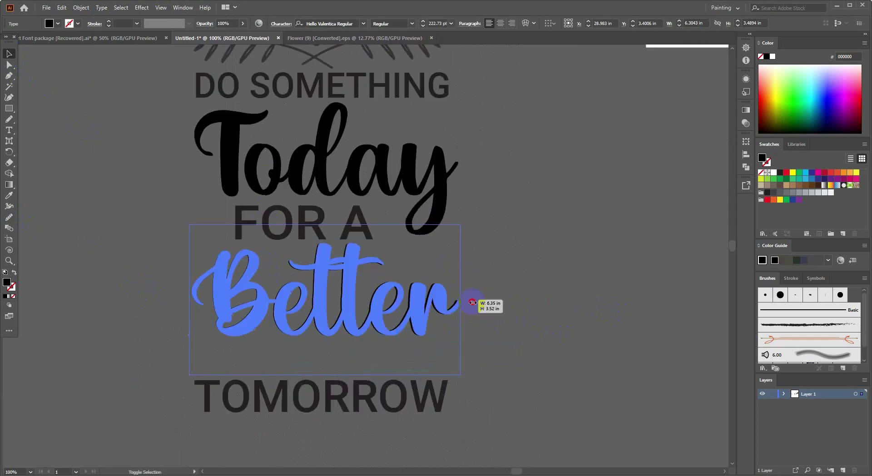
left_click(405, 302)
left_click_drag(402, 302, 366, 301)
left_click(489, 297)
scroll(446, 305, "down", 2)
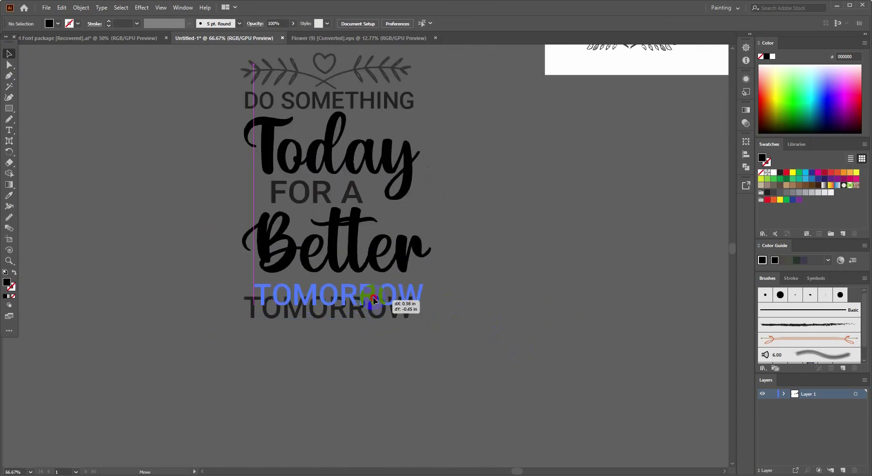
scroll(377, 293, "up", 1)
Step: Nudge Better and TOMORROW into place beneath FOR A and show the rulers
left_click(375, 302)
key("Up")
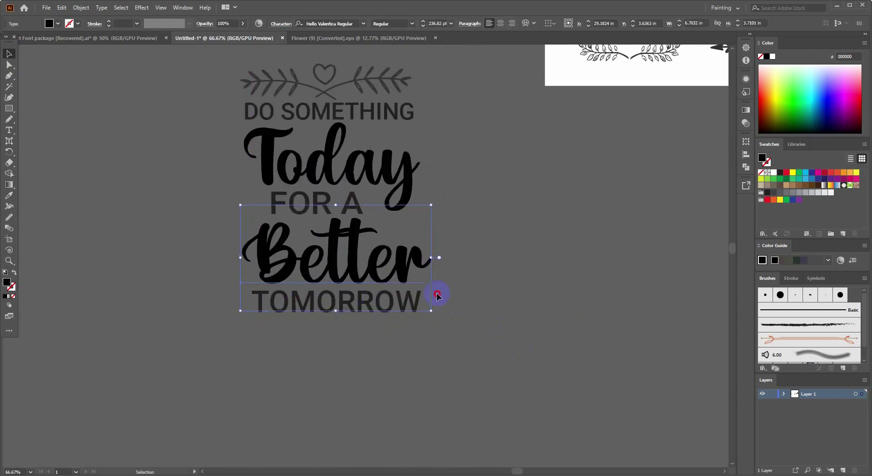
left_click(381, 302)
left_click(379, 313)
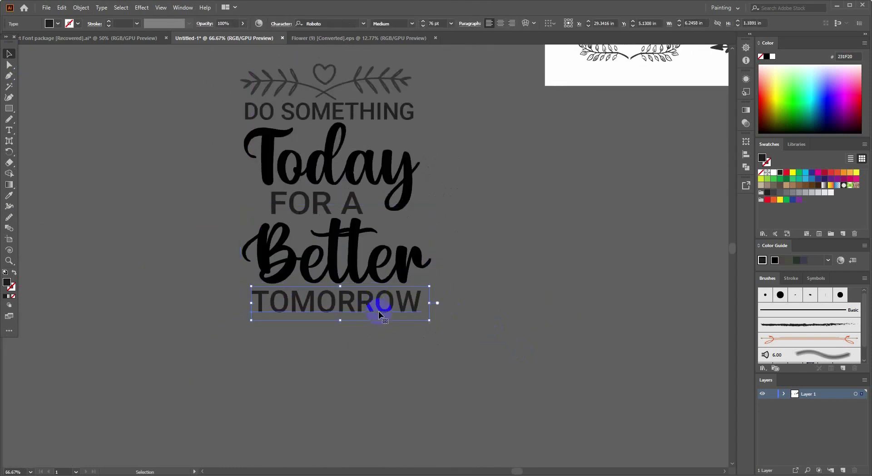
key("Down")
key("Right")
key("Right")
key("Right")
left_click(192, 264)
scroll(181, 218, "up", 1)
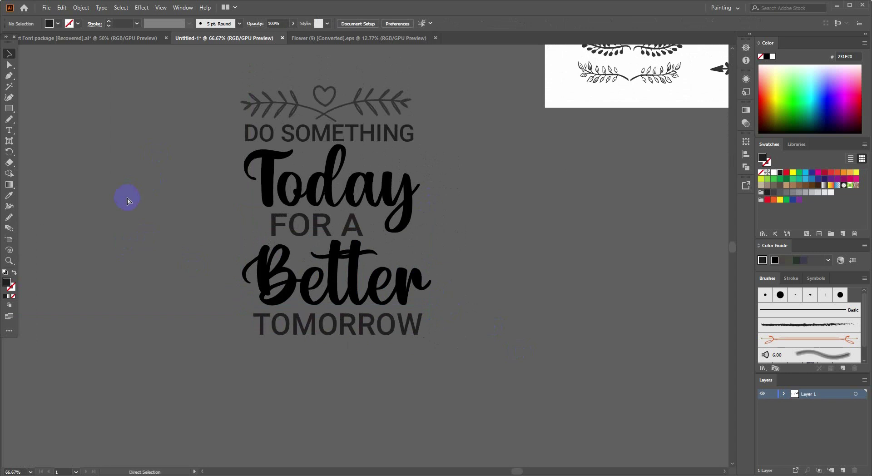
key("ctrl+r")
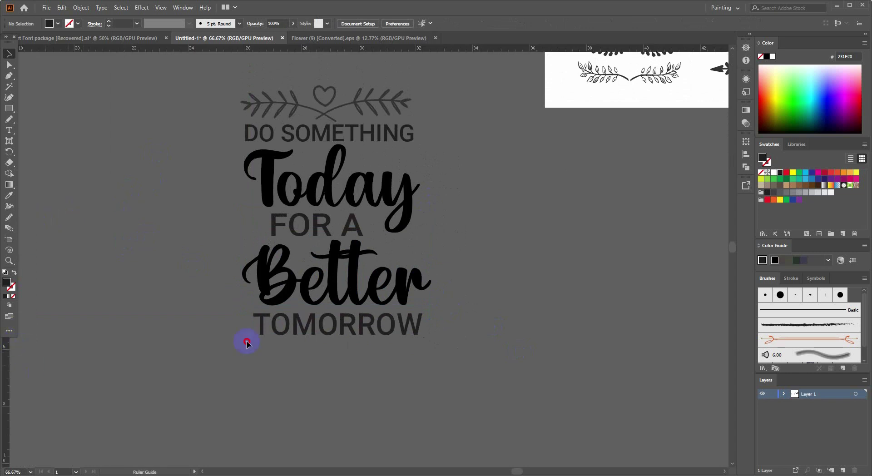
Step: Move TOMORROW left so it lines up with the left vertical guide
scroll(292, 189, "up", 1)
left_click(297, 182)
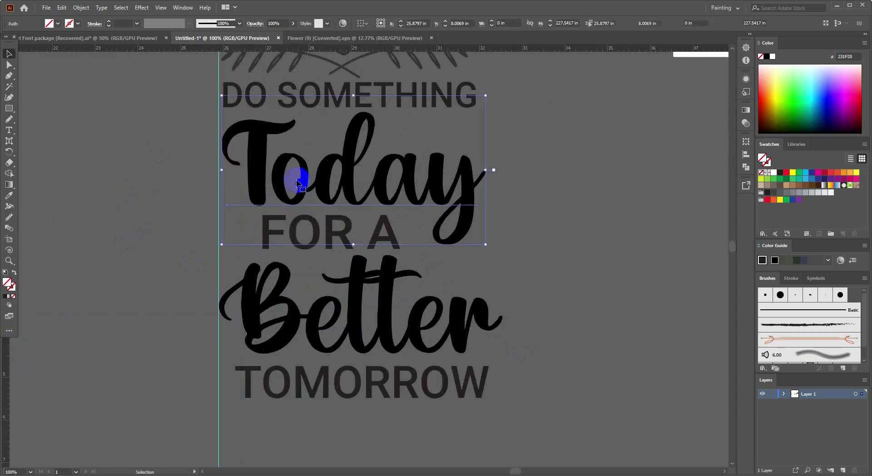
left_click(270, 361)
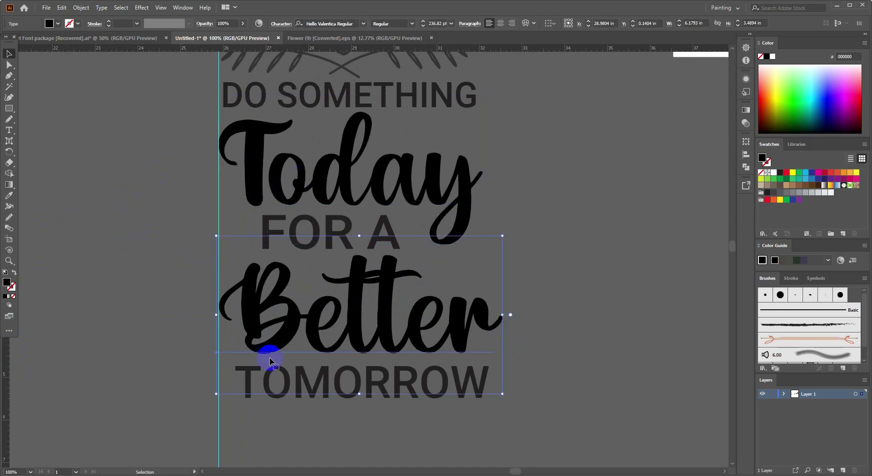
left_click(292, 392)
left_click_drag(236, 384, 218, 384)
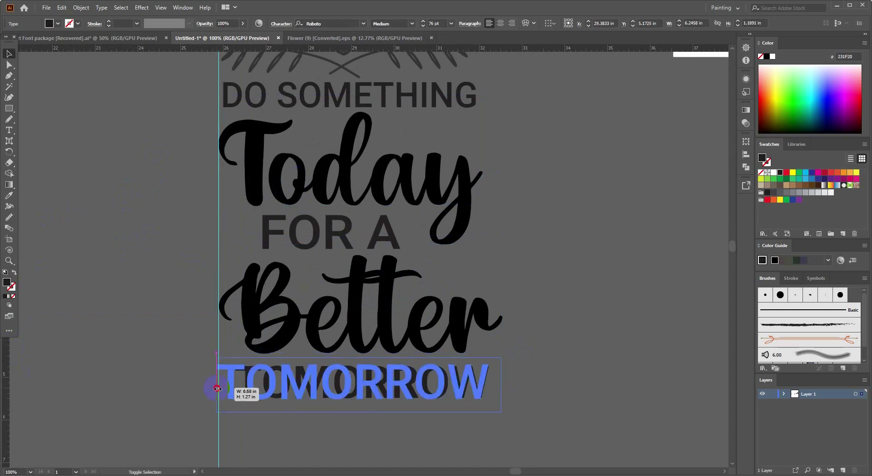
scroll(371, 413, "down", 1)
scroll(99, 248, "right", 2)
left_click(99, 249)
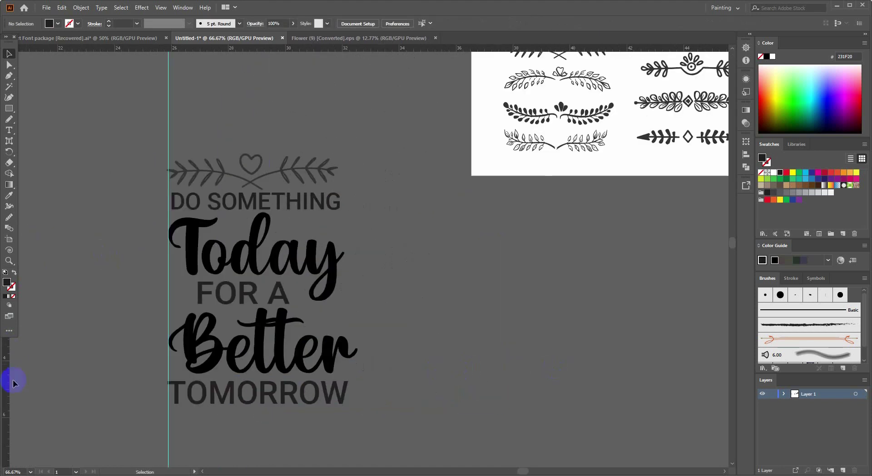
Step: Add a vertical guide at the right edge and align TOMORROW to it
left_click_drag(342, 350, 361, 351)
left_click(355, 352)
scroll(356, 352, "up", 1)
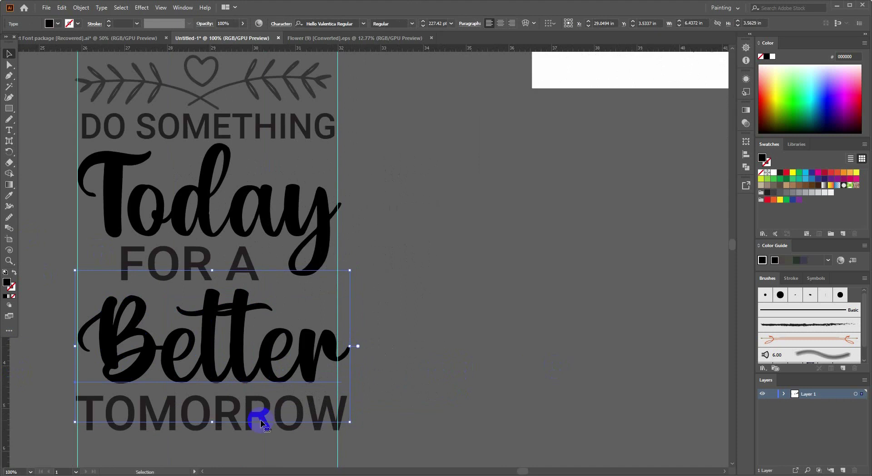
left_click(349, 416)
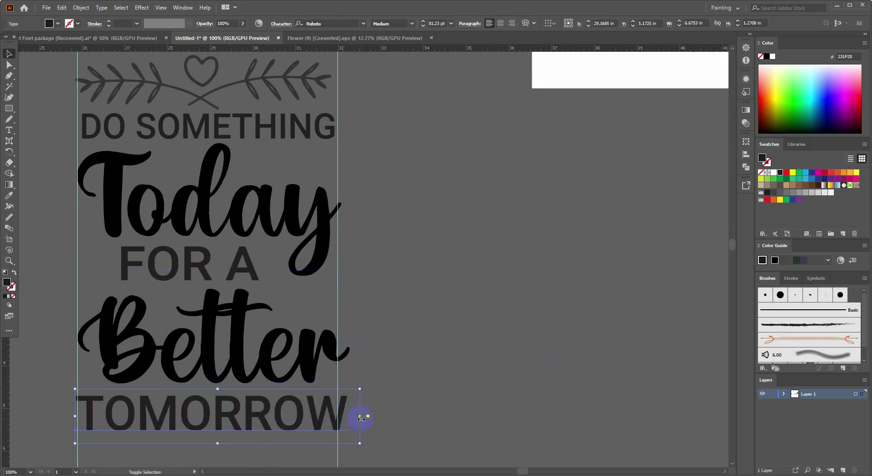
left_click_drag(360, 417, 366, 416)
scroll(396, 376, "down", 2)
left_click(362, 277)
Step: Widen the laurel sprig group out to the right guide
scroll(319, 236, "up", 2)
left_click(321, 194)
scroll(322, 195, "up", 1)
left_click_drag(358, 203, 369, 203)
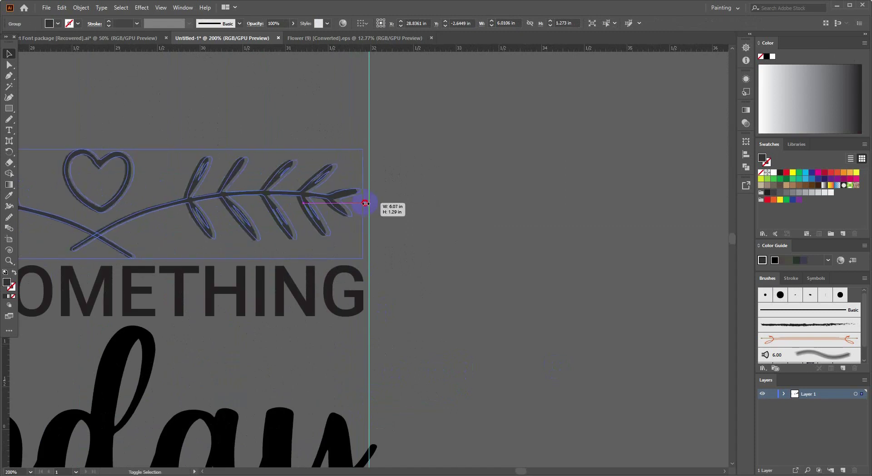
left_click(379, 213)
scroll(399, 272, "down", 2)
Step: Copy a swirl ornament from the Flower (9) sheet into the lockup
scroll(388, 246, "down", 2)
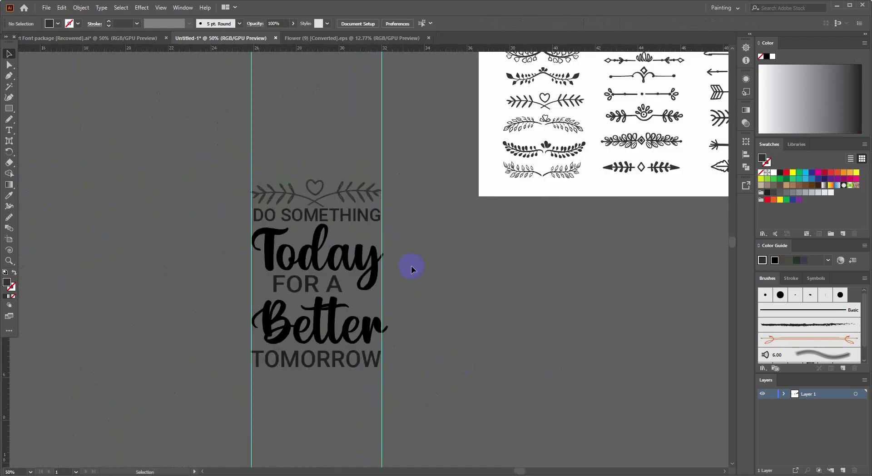
scroll(253, 272, "right", 2)
scroll(508, 144, "up", 1)
scroll(507, 144, "up", 2)
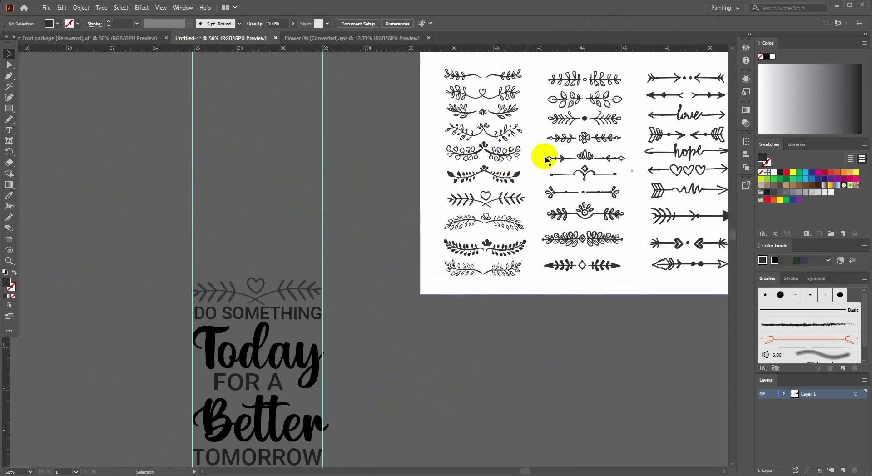
scroll(540, 157, "right", 2)
scroll(510, 181, "right", 2)
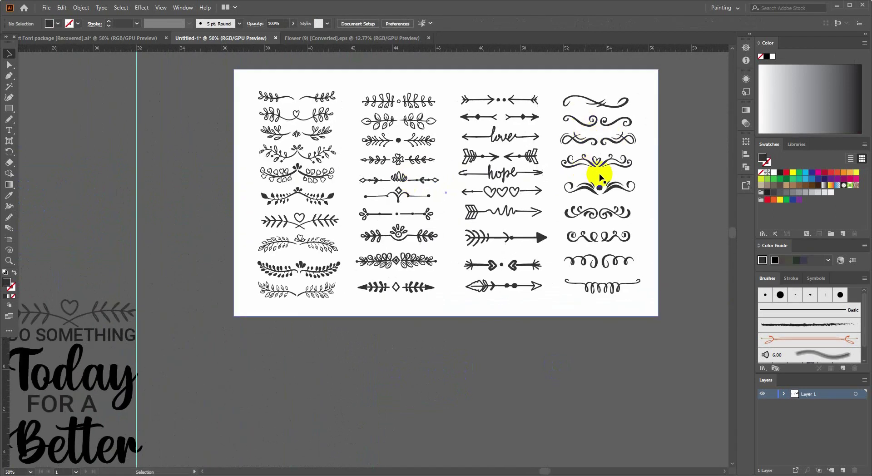
scroll(551, 169, "down", 1)
scroll(590, 149, "left", 2)
left_click(646, 116)
left_click(361, 403)
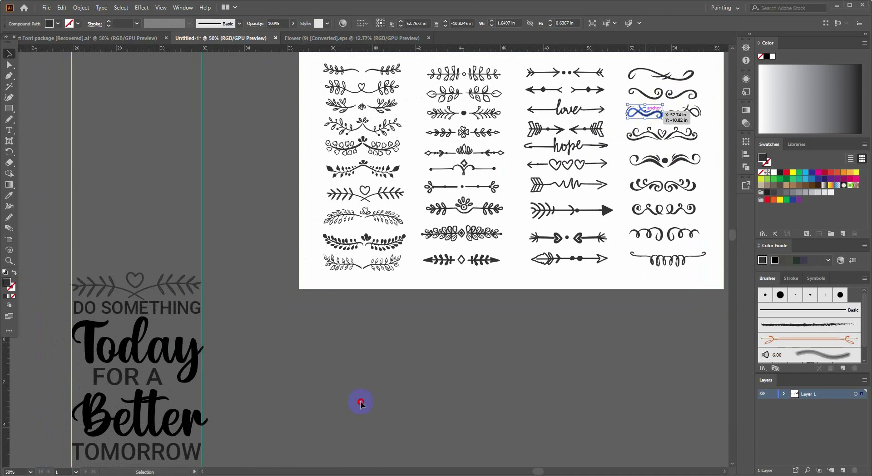
mouse_move(652, 159)
left_mouse_down()
mouse_move(653, 116)
mouse_move(333, 402)
mouse_move(464, 297)
left_mouse_up()
Step: Place the swirl beside FOR A and duplicate it up near DO SOMETHING
scroll(440, 338, "up", 3)
mouse_move(526, 272)
left_mouse_down()
mouse_move(149, 315)
mouse_move(440, 307)
mouse_move(370, 248)
left_mouse_up()
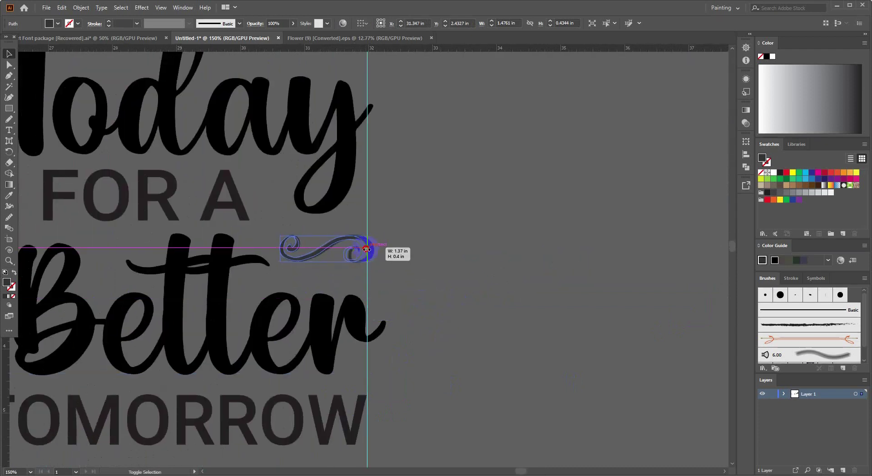
scroll(401, 281, "down", 3)
left_click(402, 285)
scroll(380, 288, "up", 1)
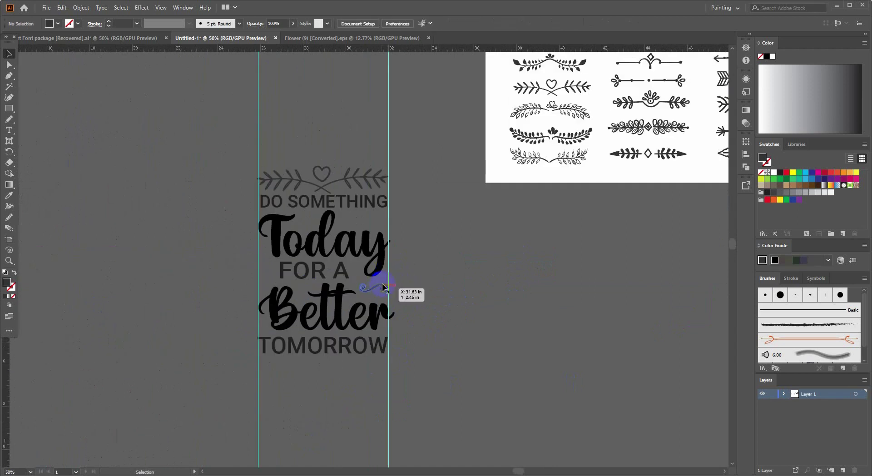
mouse_move(382, 287)
left_mouse_down()
mouse_move(374, 218)
mouse_move(389, 228)
mouse_move(368, 221)
left_mouse_up()
scroll(476, 251, "up", 1)
scroll(452, 271, "down", 1)
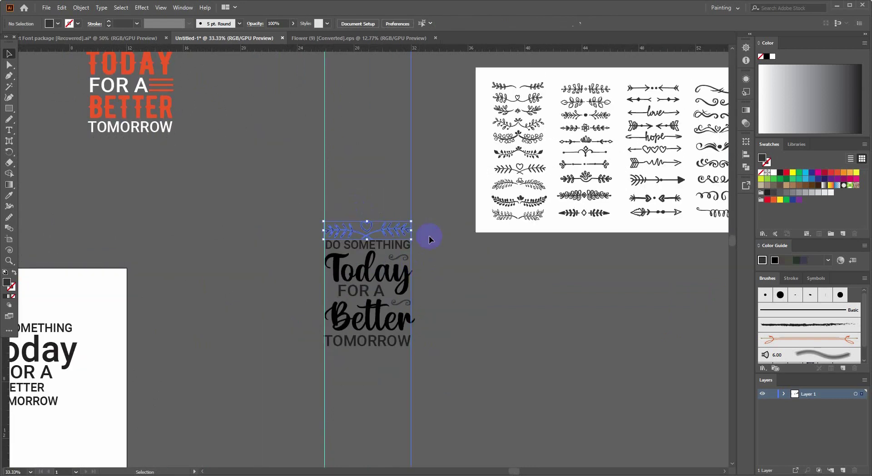
Step: Place the heart ornament above DO SOMETHING and recolor the whole lockup white
left_click(508, 198)
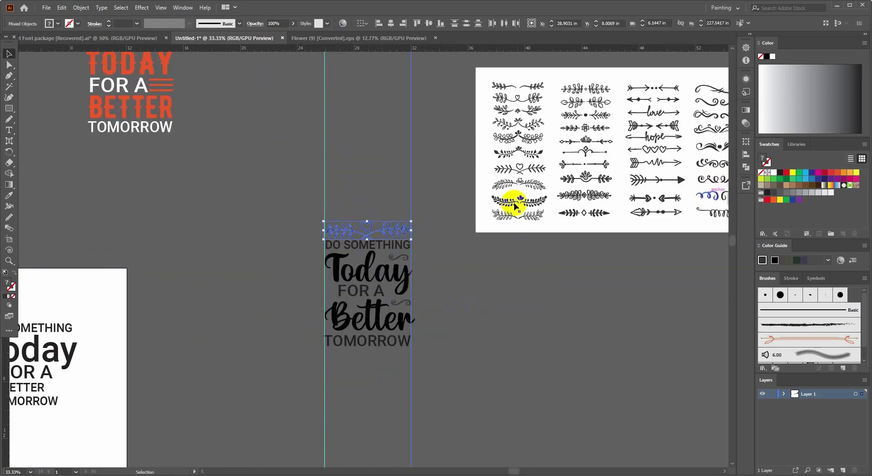
left_click(276, 159)
left_click(411, 228)
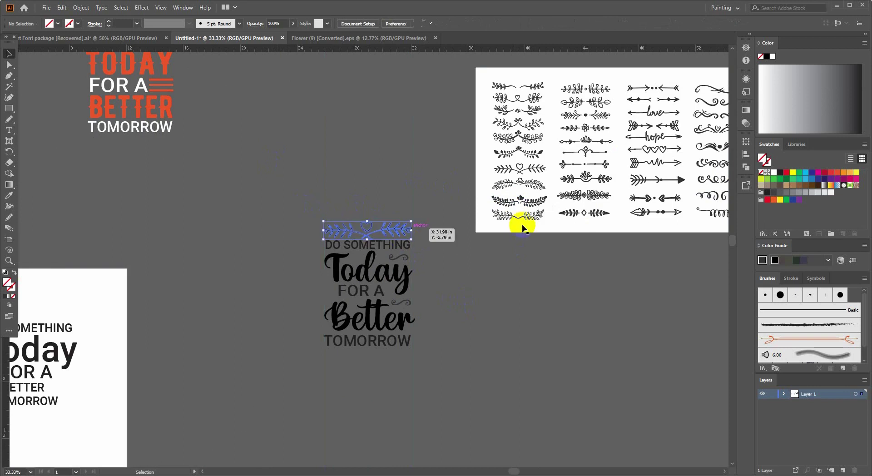
left_click_drag(318, 183, 435, 355)
scroll(435, 355, "up", 1)
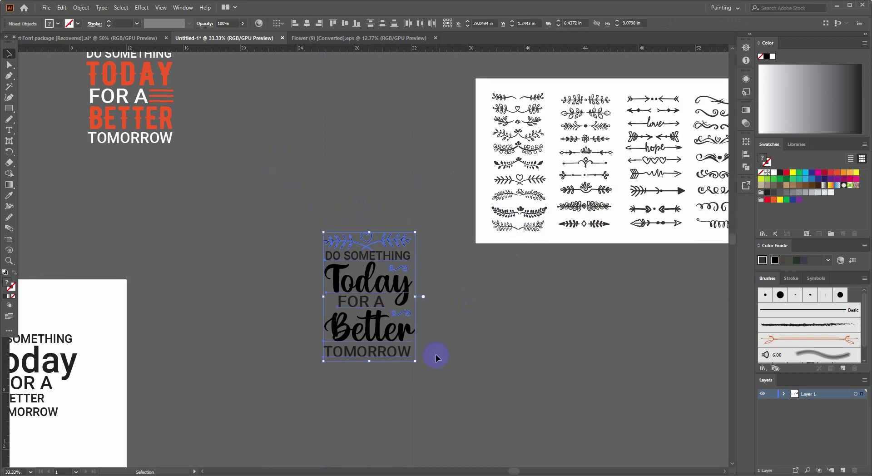
left_click(9, 196)
left_click(102, 289)
Step: Group the white DO SOMETHING lockup into a single object
left_click(9, 54)
left_click(382, 214)
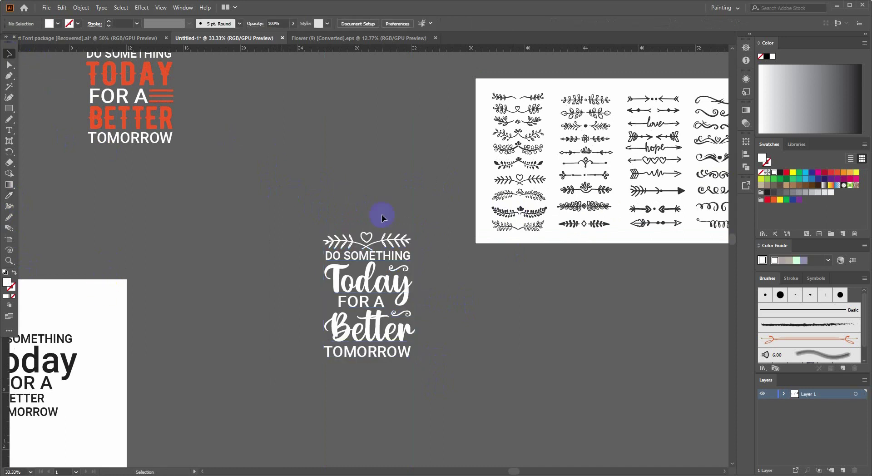
scroll(381, 215, "up", 2)
right_click(378, 314)
left_click(408, 383)
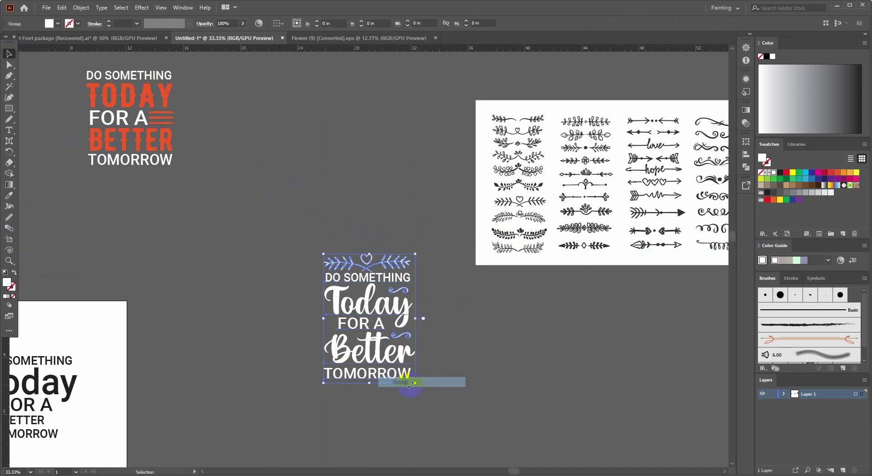
left_click(428, 363)
scroll(429, 363, "up", 1)
scroll(318, 326, "up", 2)
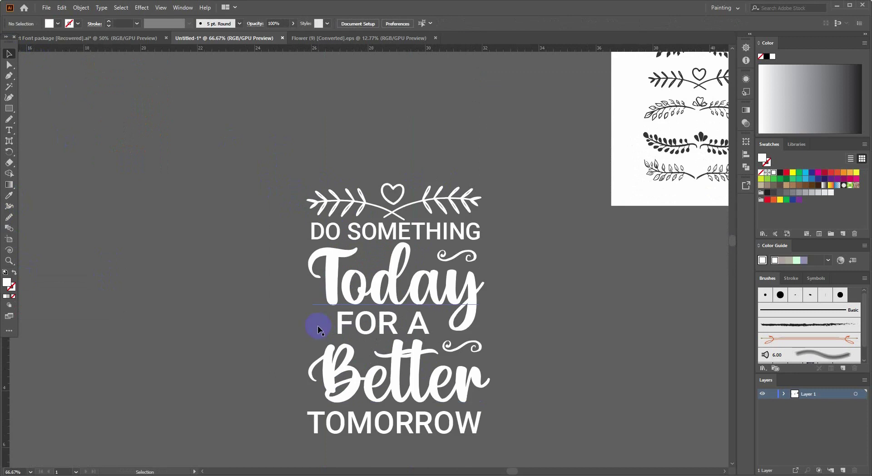
scroll(318, 326, "down", 1)
Step: Place a swirl from the ornament sheet left of FOR A and rotate it upright
scroll(457, 355, "down", 1)
left_click_drag(658, 243, 572, 249)
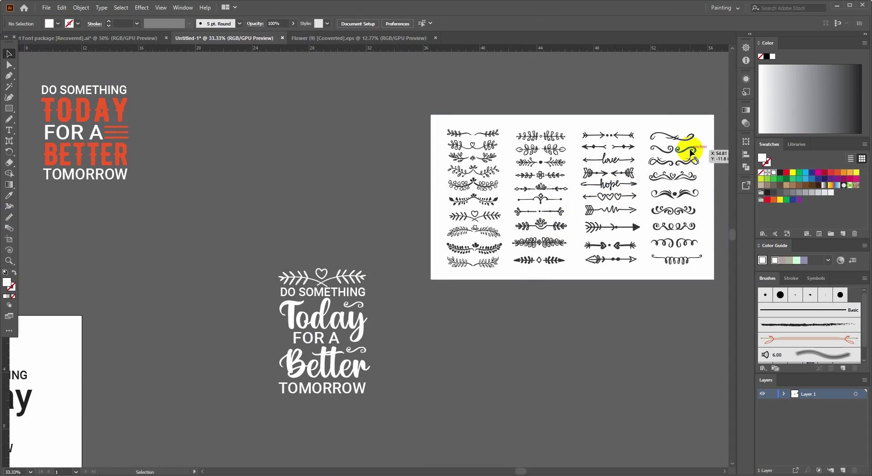
left_click_drag(690, 152, 292, 340)
scroll(295, 339, "up", 1)
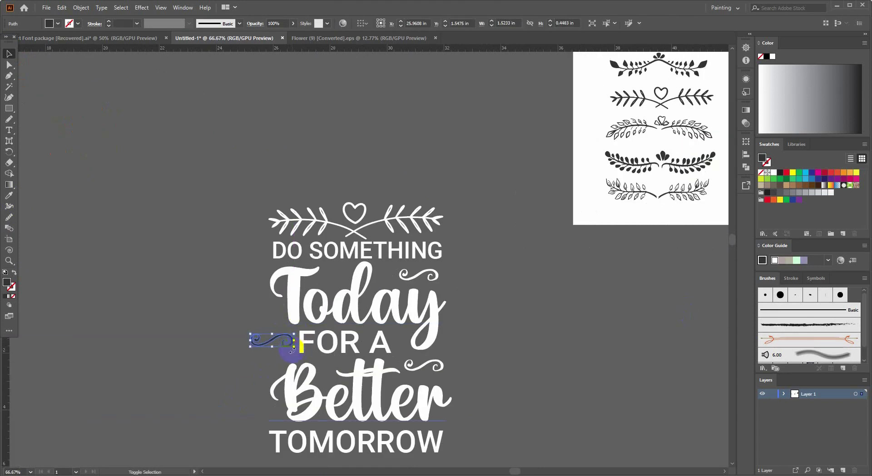
left_click_drag(298, 347, 292, 296)
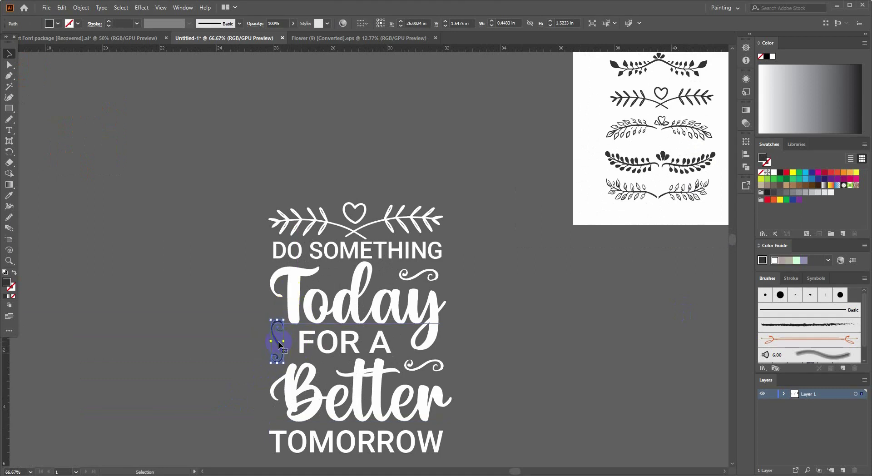
Step: Recolor the new swirl white by sampling Today's fill
left_click(8, 195)
left_click(296, 272)
left_click(8, 54)
left_click(258, 187)
scroll(257, 187, "down", 2)
Step: Group the white lockup, shrink it, and set it beside the red version
right_click(354, 288)
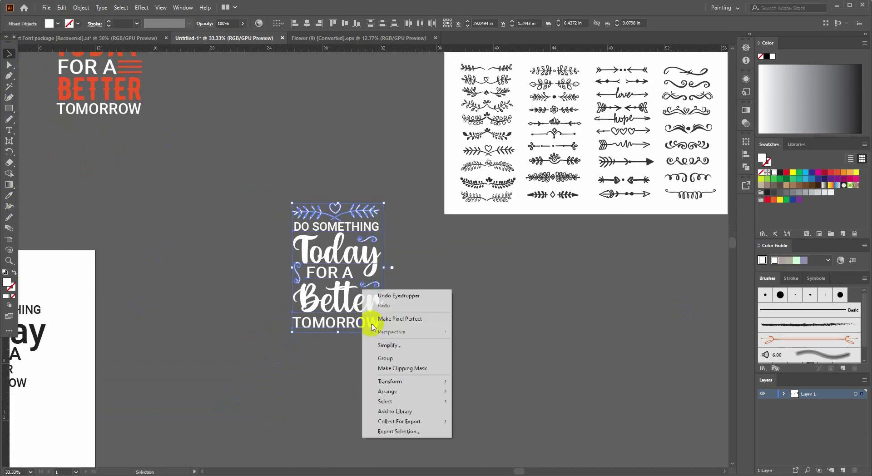
left_click(391, 356)
mouse_move(369, 267)
left_mouse_down()
mouse_move(426, 424)
mouse_move(274, 235)
left_mouse_up()
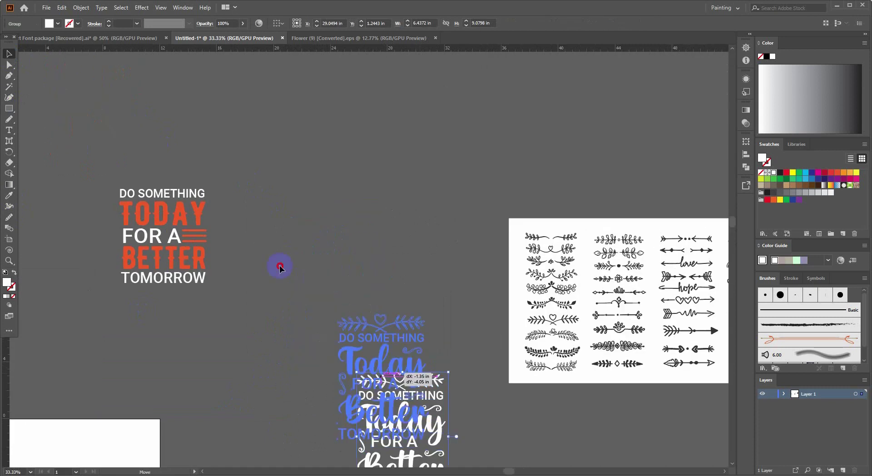
scroll(263, 186, "up", 1)
left_click_drag(267, 174, 268, 190)
left_click_drag(372, 288, 362, 284)
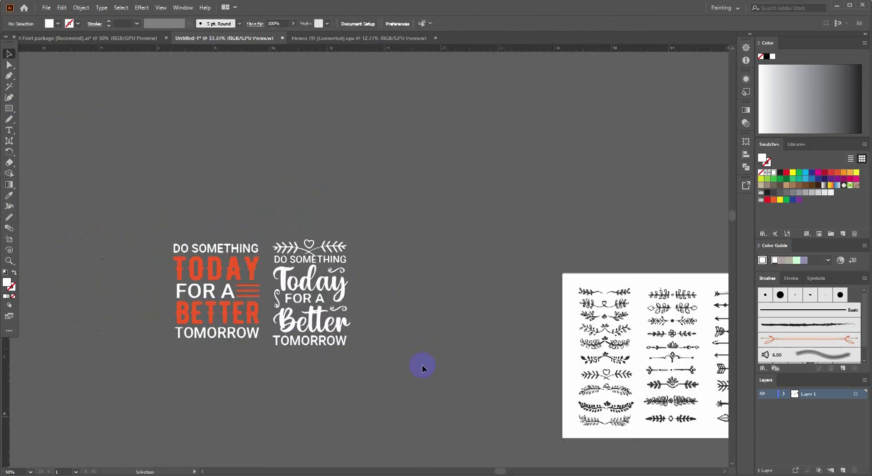
scroll(421, 364, "down", 2)
left_click(361, 364)
Step: Duplicate the black artboard text onto the canvas, then undo it
scroll(361, 363, "down", 3)
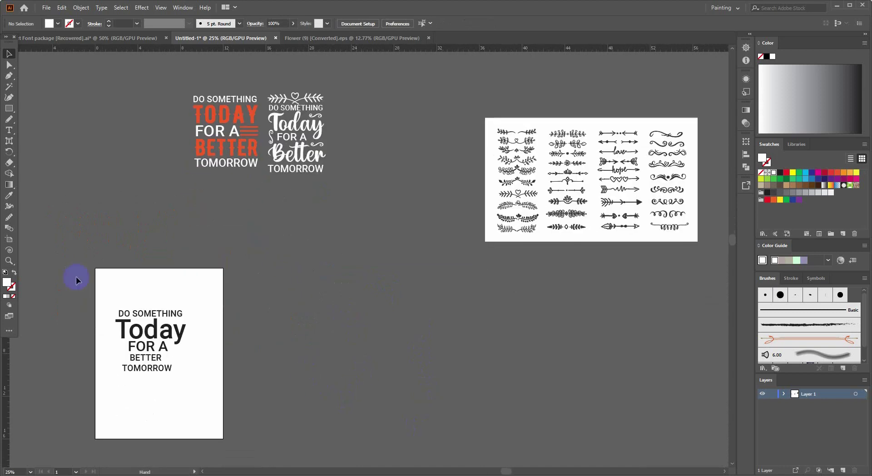
left_click_drag(171, 349, 423, 373)
left_click(484, 380)
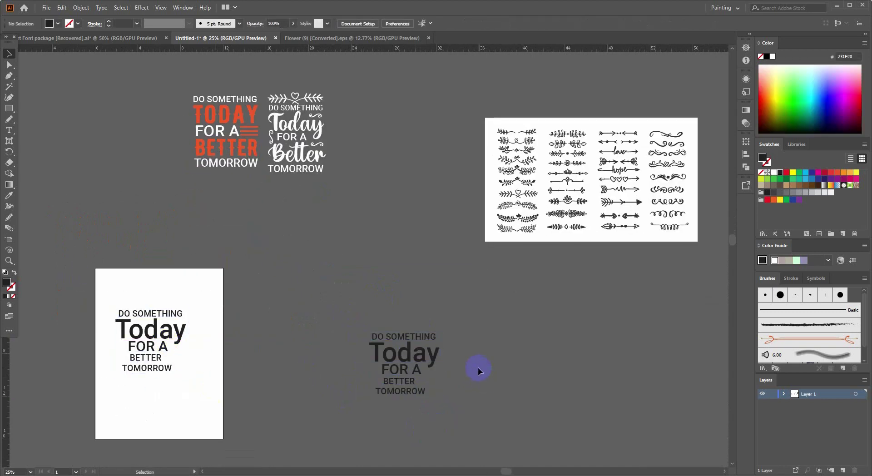
key("ctrl+z")
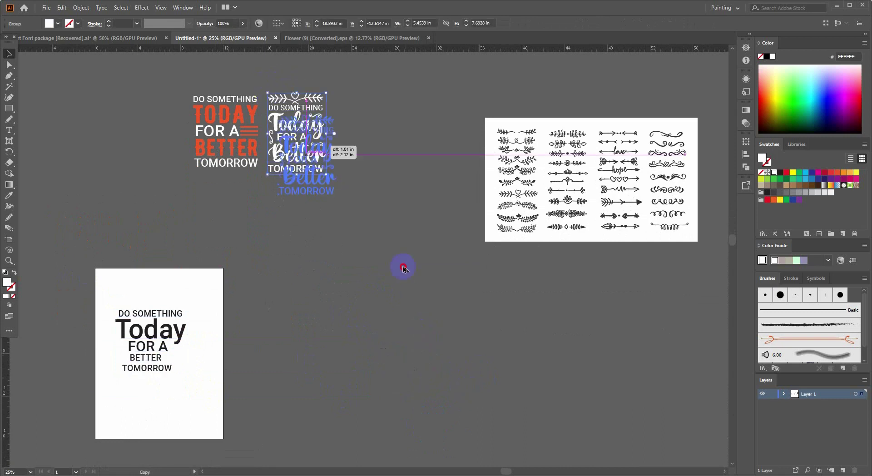
Step: Copy the white lockup below and ungroup the copy
left_click_drag(326, 162, 445, 339)
right_click(421, 299)
left_click(446, 374)
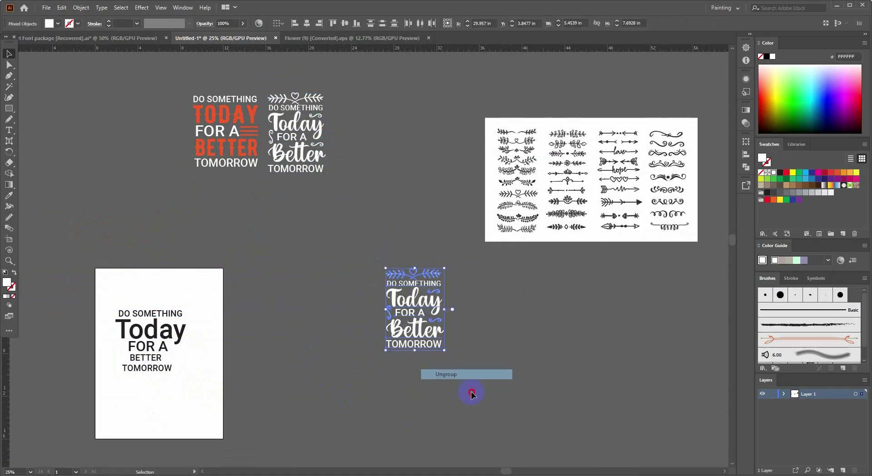
left_click(382, 248)
scroll(381, 248, "up", 1)
Step: Ungroup the copied lockup and delete its heart ornament above DO SOMETHING
left_click(436, 287)
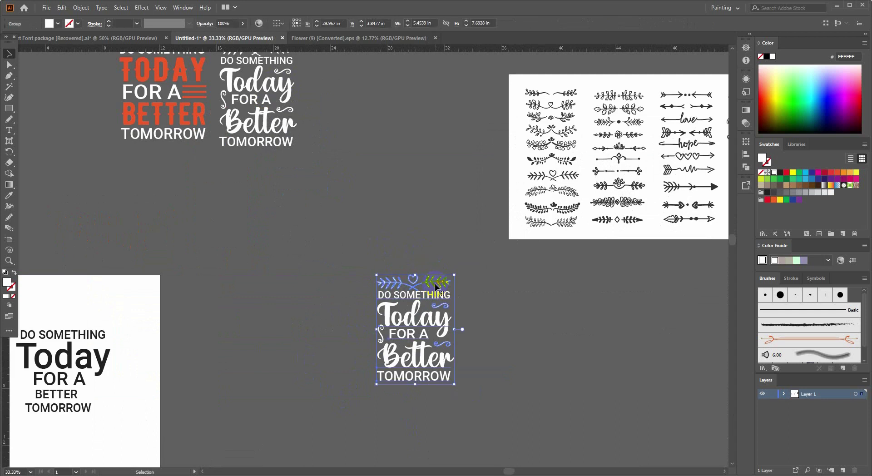
scroll(431, 281, "up", 1)
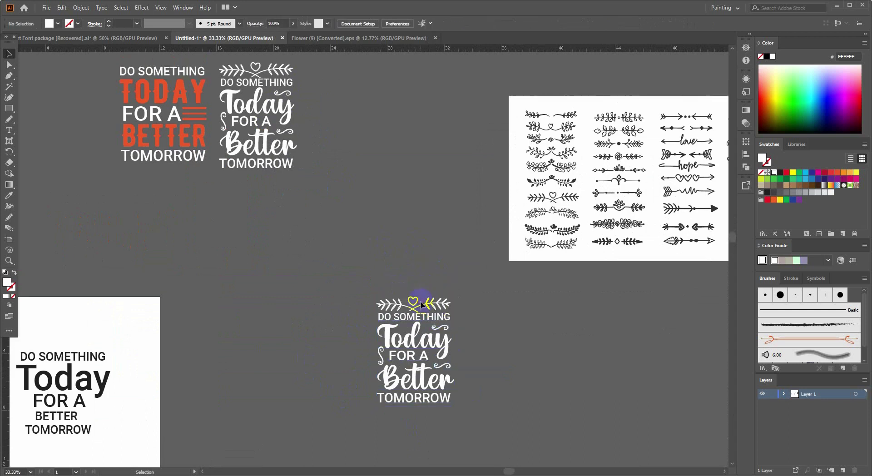
left_click(421, 304)
right_click(395, 314)
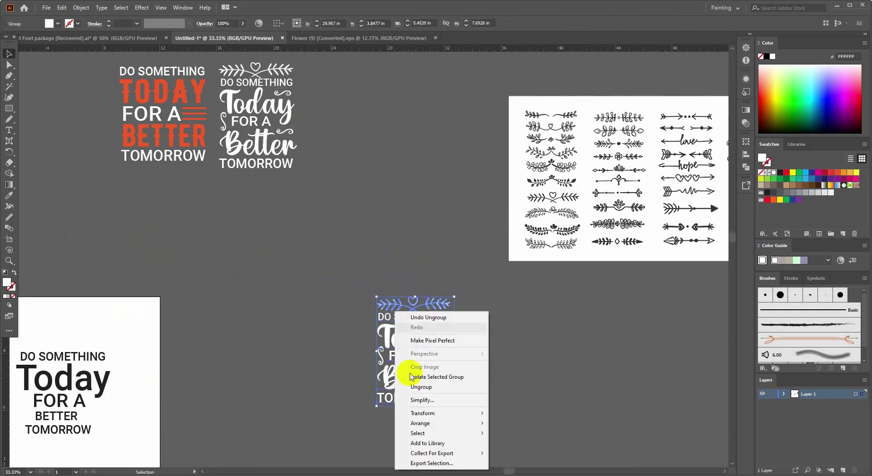
left_click(415, 387)
left_click(416, 269)
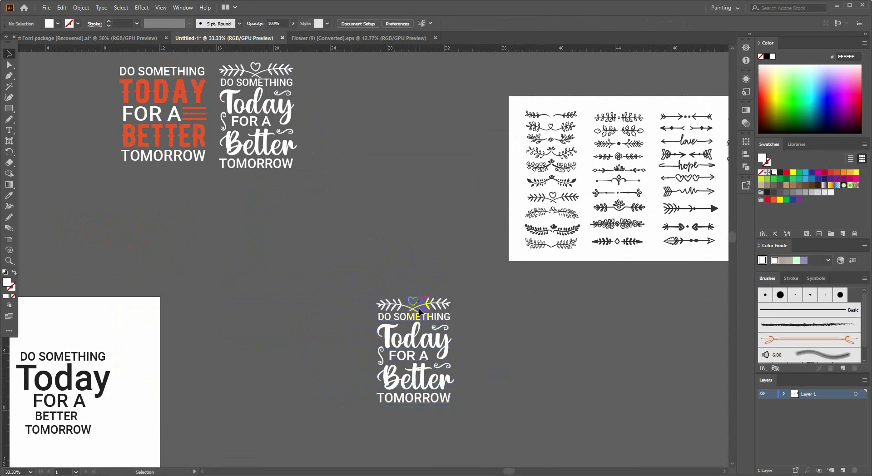
left_click(422, 305)
key("Delete")
Step: Delete the swirl flourishes from the copy, leaving only white text
scroll(421, 355, "up", 2)
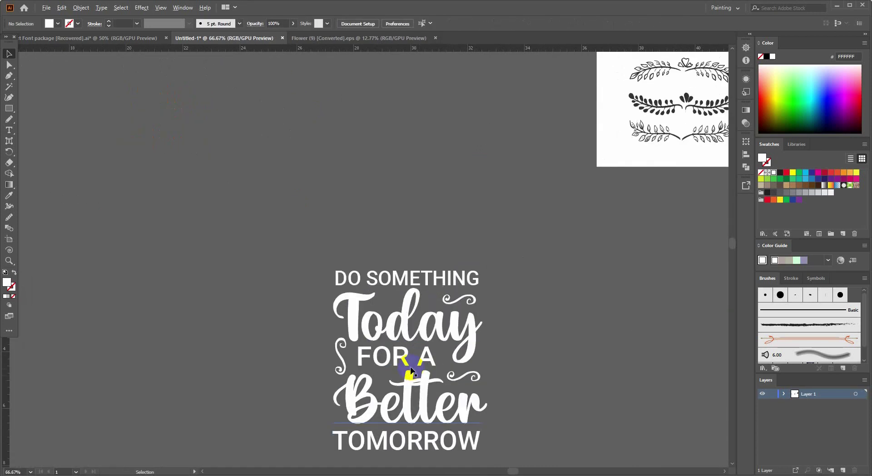
left_click(429, 366)
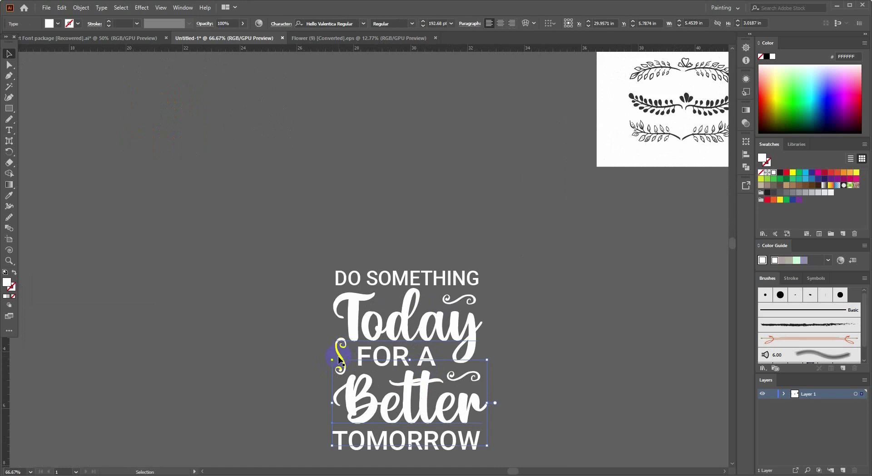
left_click(340, 356, "shift")
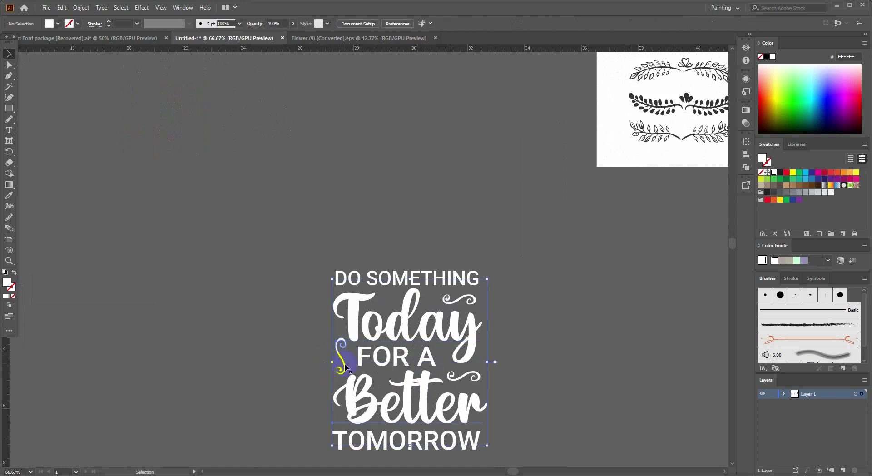
left_click(374, 338, "shift")
left_click(344, 373)
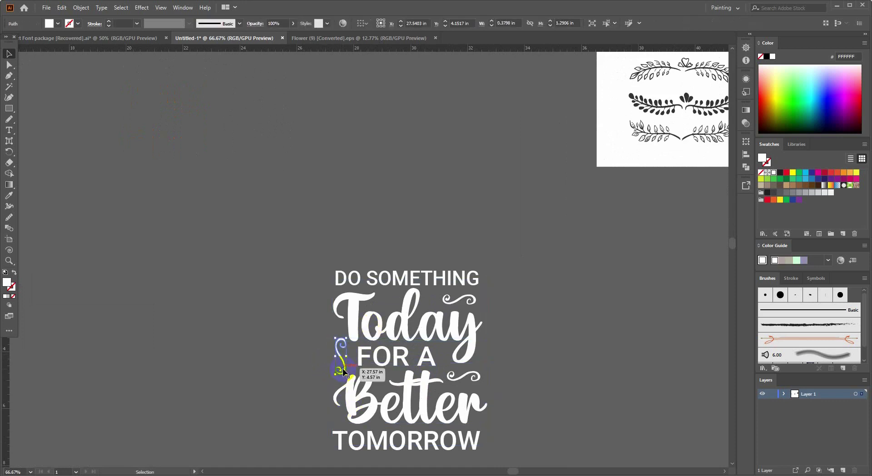
left_click(464, 376)
left_click(470, 300, "shift")
key("Delete")
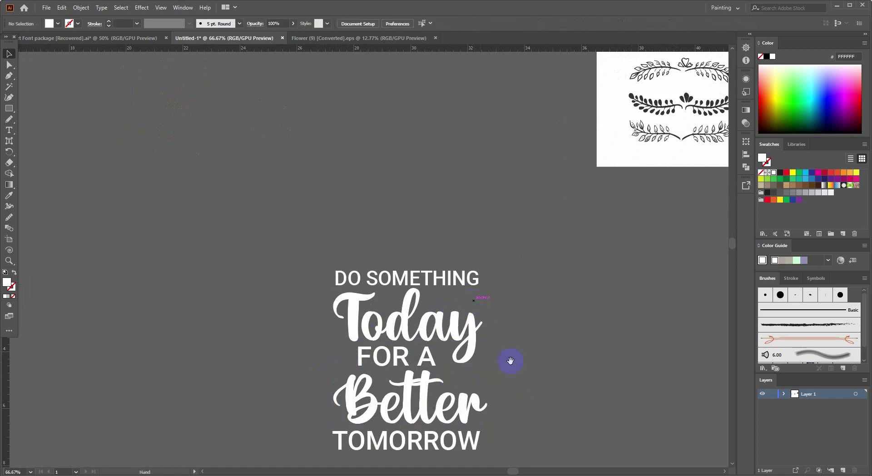
scroll(454, 355, "down", 3)
Step: Place the heart arrow ornament on the canvas, enlarge it, and move it lower right
scroll(360, 340, "down", 2)
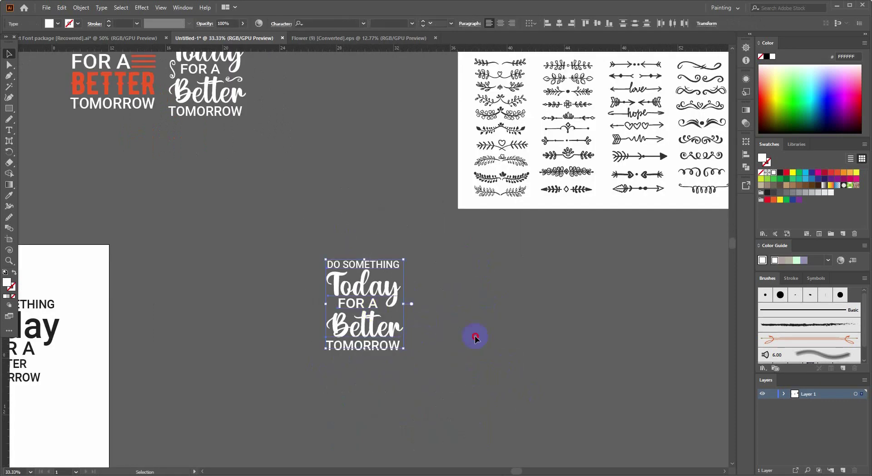
scroll(459, 347, "up", 2)
scroll(419, 346, "down", 1)
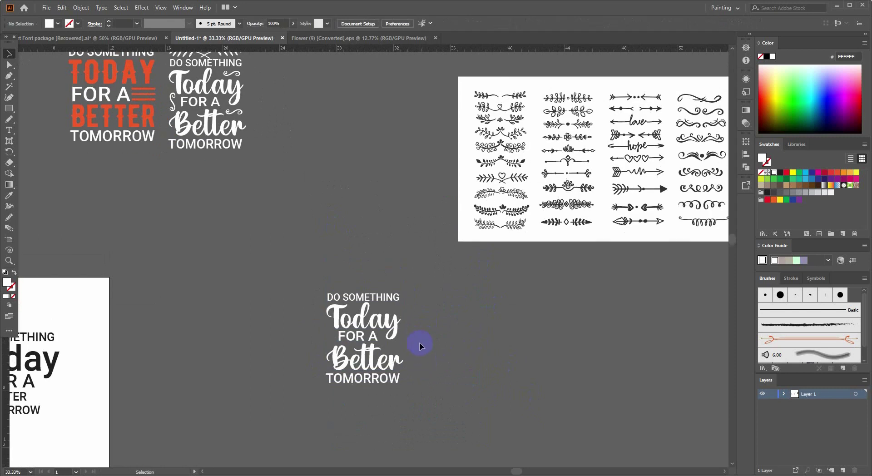
scroll(455, 329, "left", 3)
scroll(394, 304, "down", 1)
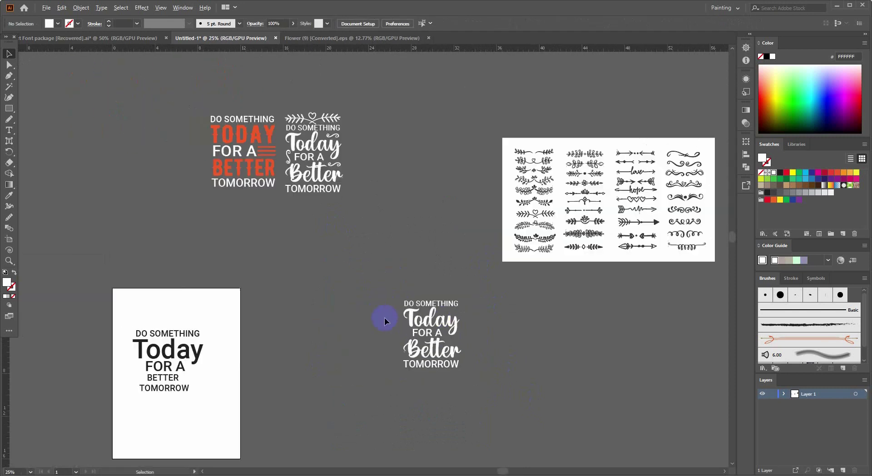
scroll(409, 313, "up", 2)
scroll(454, 299, "right", 4)
scroll(386, 281, "down", 2)
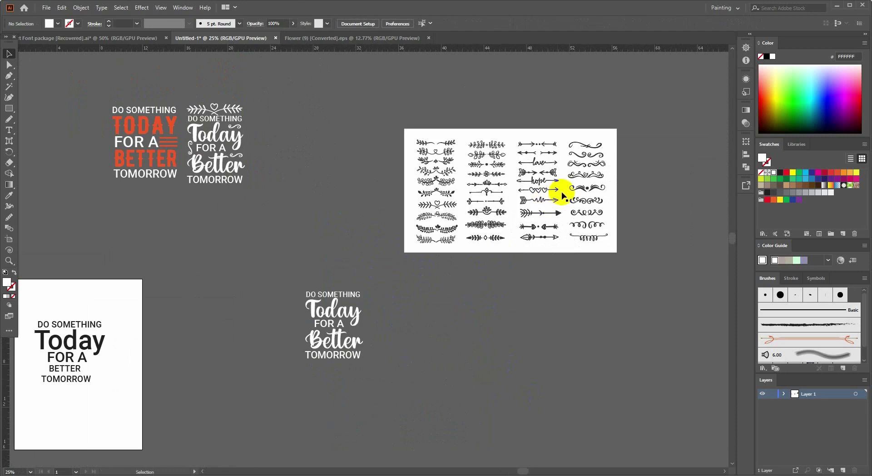
scroll(560, 191, "up", 2)
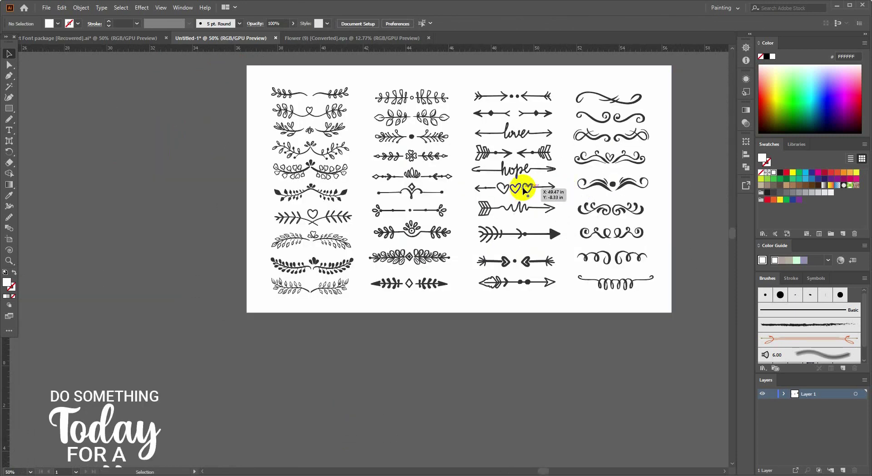
left_click_drag(523, 190, 279, 388)
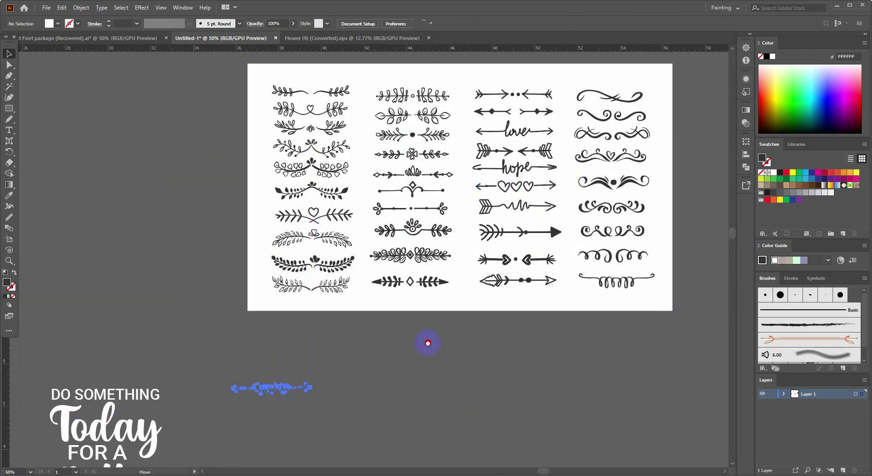
scroll(428, 343, "down", 2)
scroll(428, 343, "left", 4)
mouse_move(461, 316)
left_mouse_down()
mouse_move(510, 348)
mouse_move(427, 391)
left_mouse_up()
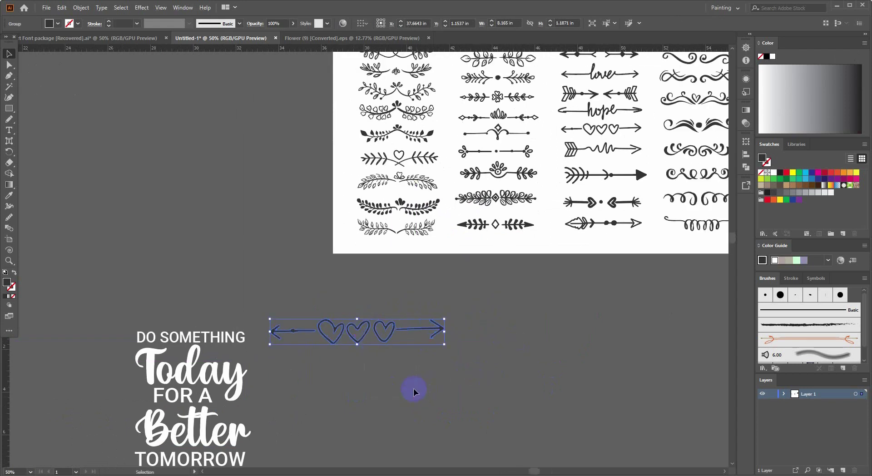
left_click_drag(385, 341, 444, 404)
Step: Set a copy of DO SOMETHING above the heart arrow
scroll(414, 399, "down", 2)
scroll(415, 400, "right", 2)
mouse_move(121, 299)
left_mouse_down()
mouse_move(411, 302)
mouse_move(376, 300)
mouse_move(445, 313)
left_mouse_up()
key("ctrl+c")
scroll(397, 305, "up", 1)
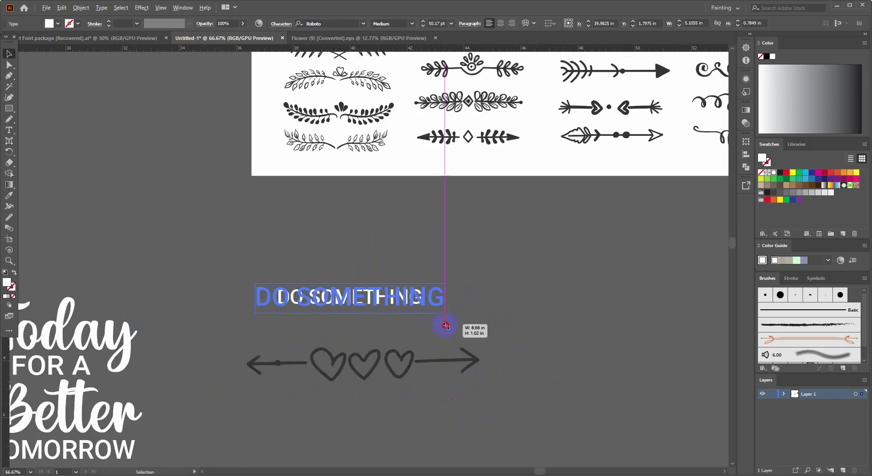
scroll(445, 313, "down", 1)
key("ctrl+z")
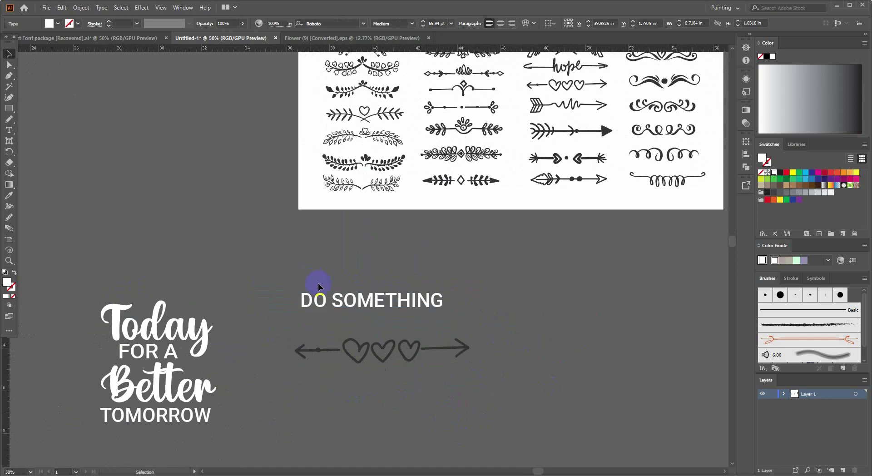
left_click(304, 284)
key("ctrl+z")
mouse_move(390, 307)
left_mouse_down("alt")
mouse_move(147, 283)
mouse_move(318, 236)
left_mouse_up("alt")
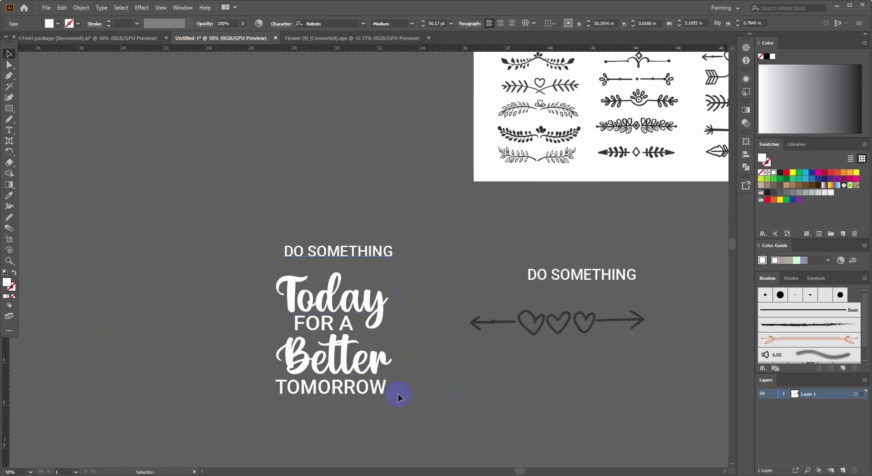
Step: Duplicate the Today lettering stack to the left, then select the DO SOMETHING copy
scroll(398, 393, "down", 2)
left_click_drag(377, 340, 255, 343, "alt")
scroll(422, 356, "up", 2)
left_click(463, 363)
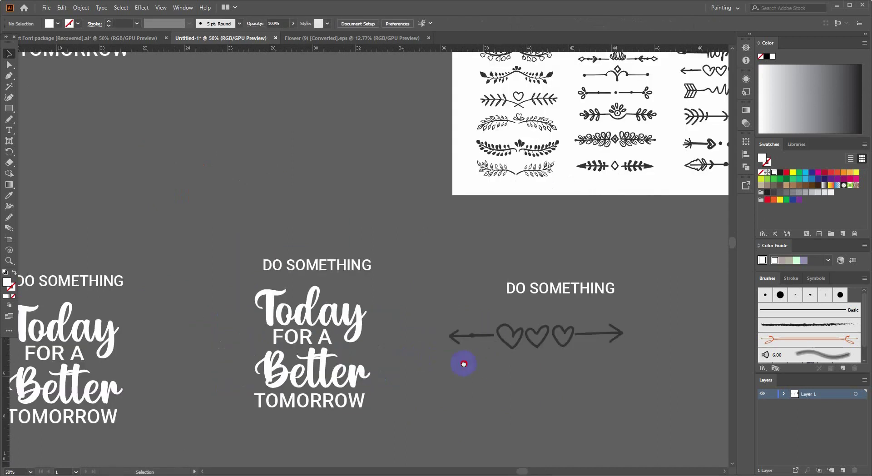
scroll(422, 249, "right", 3)
scroll(398, 271, "up", 1)
left_click(398, 271)
Step: Draw a circle centred on the hearts as a white outline with no fill
left_click(491, 303)
left_click_drag(9, 109, 28, 127)
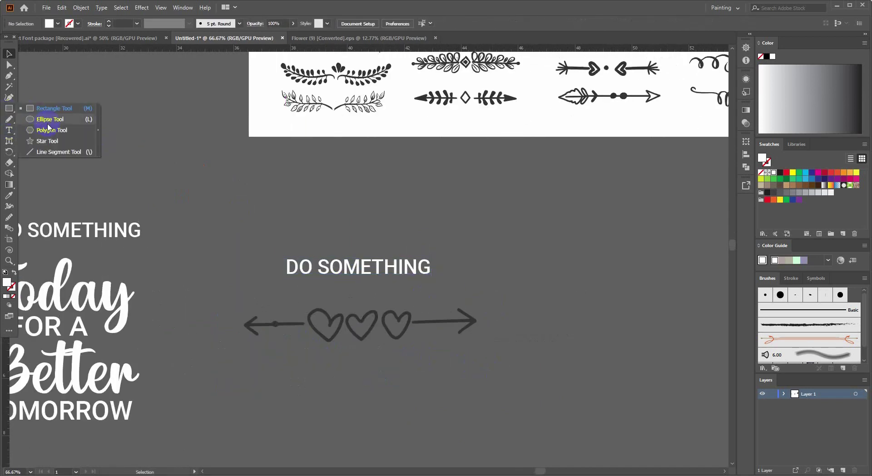
scroll(366, 286, "down", 1)
left_click_drag(352, 300, 427, 397)
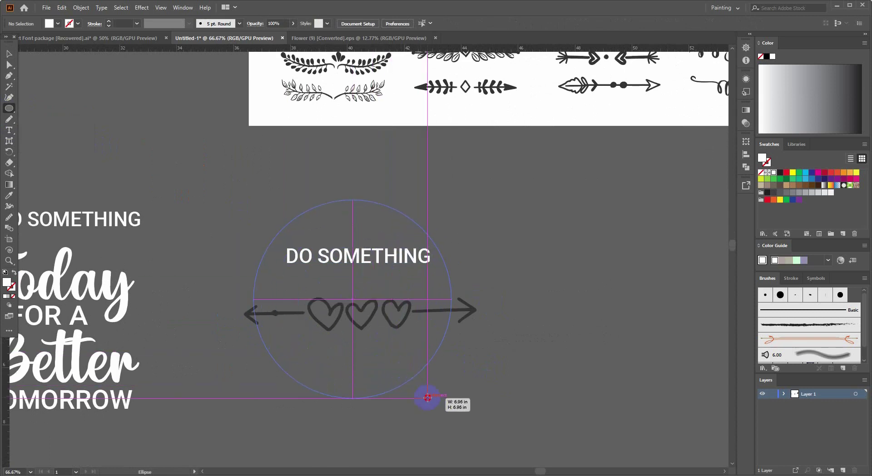
left_click(9, 53)
left_click_drag(382, 336, 392, 339)
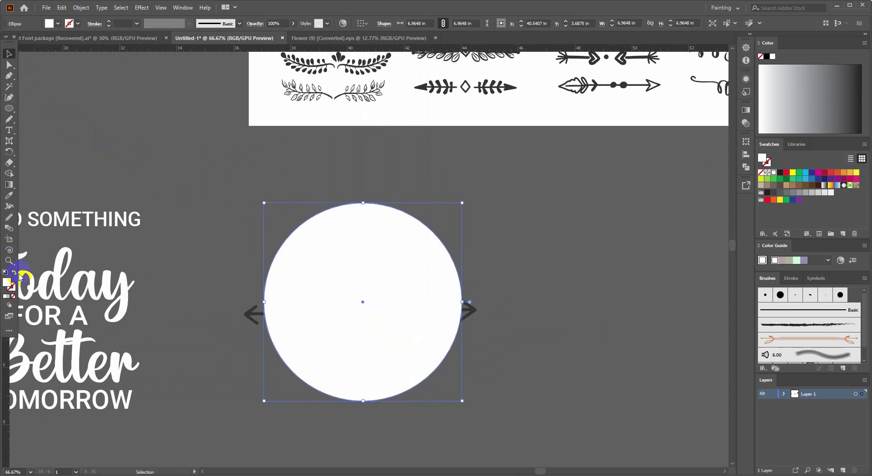
left_click(14, 272)
Step: Delete the DO SOMETHING copy inside the circle
left_click(518, 271)
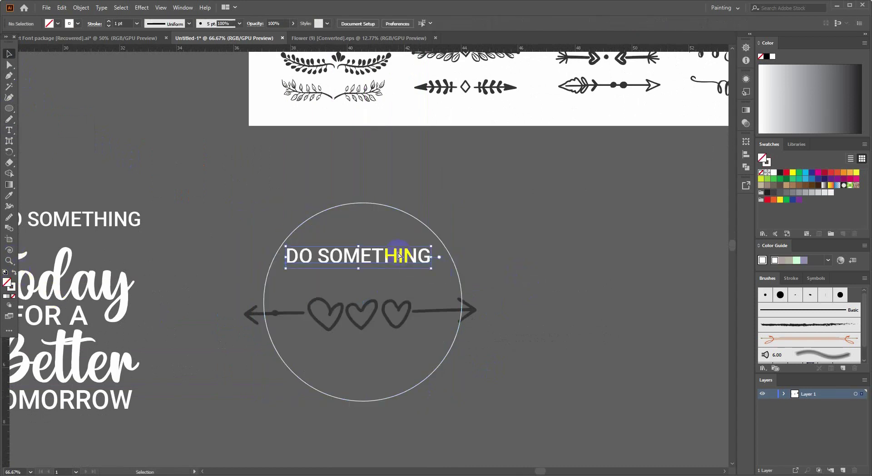
left_click(399, 256)
key("Delete")
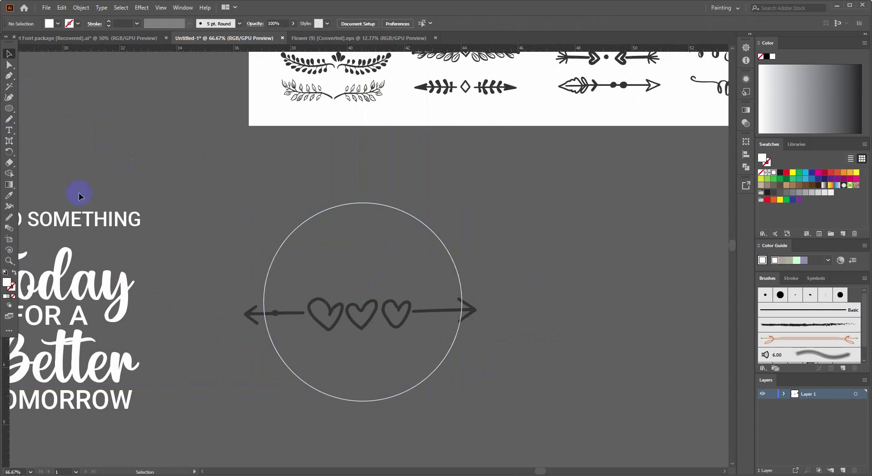
left_click(3, 133)
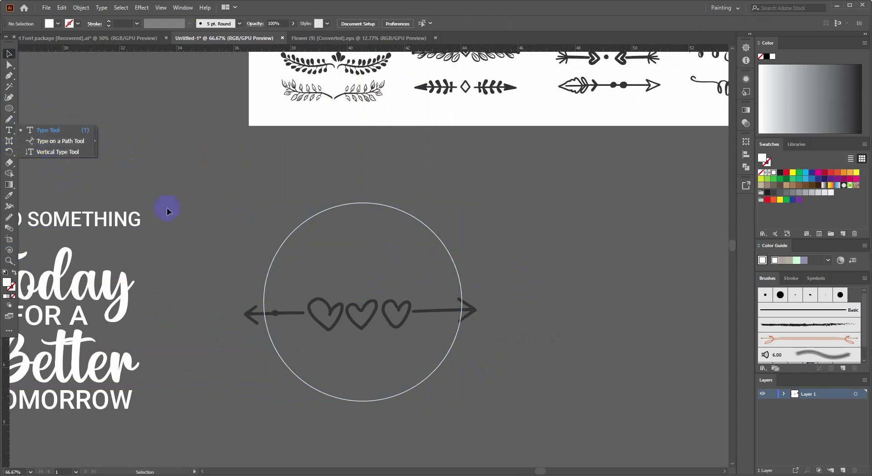
Step: Paste DO SOMETHING as type on the circle's path and slide it clockwise
left_click(64, 141)
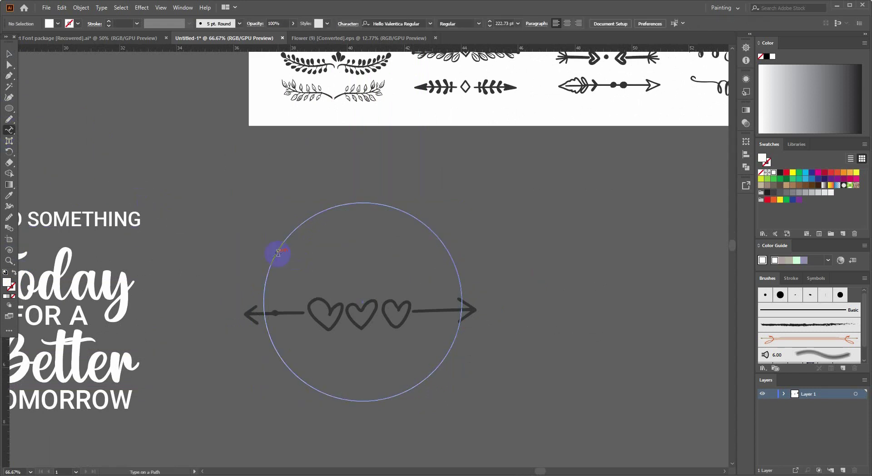
left_click(279, 253)
key("ctrl+v")
left_click(46, 69)
left_click(10, 64)
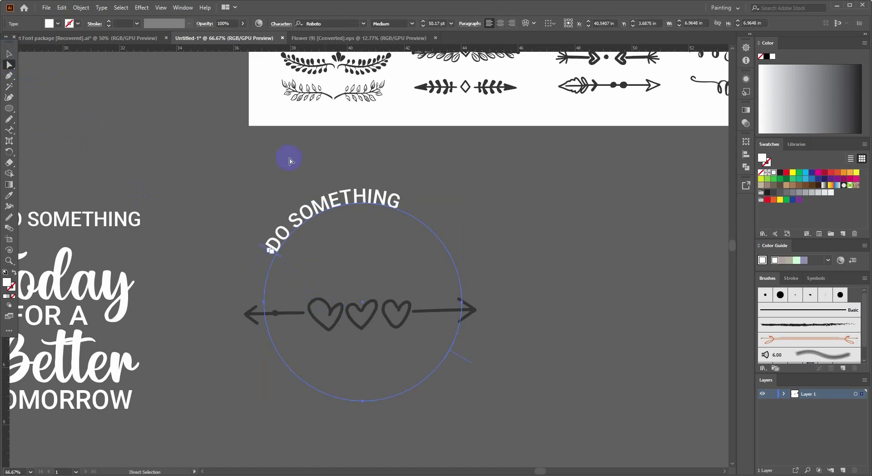
left_click_drag(471, 363, 435, 388)
left_click(9, 55)
Step: Set the curved text to Roboto Medium at 57 pt
scroll(454, 236, "up", 1)
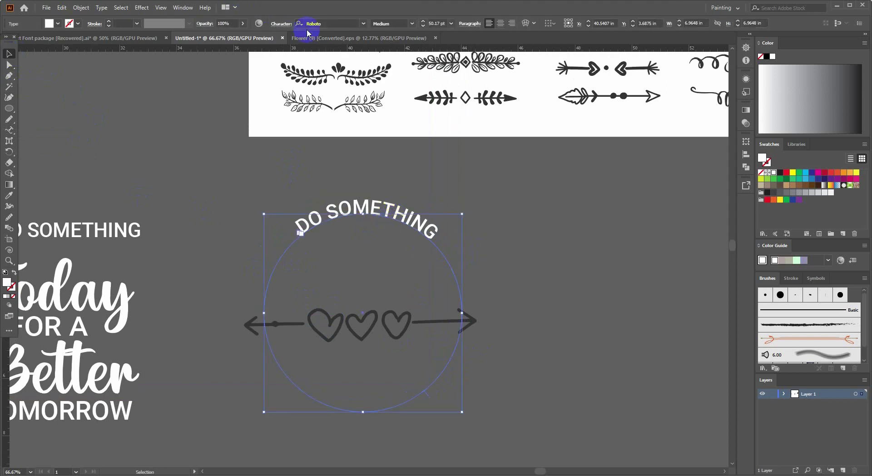
left_click(326, 23)
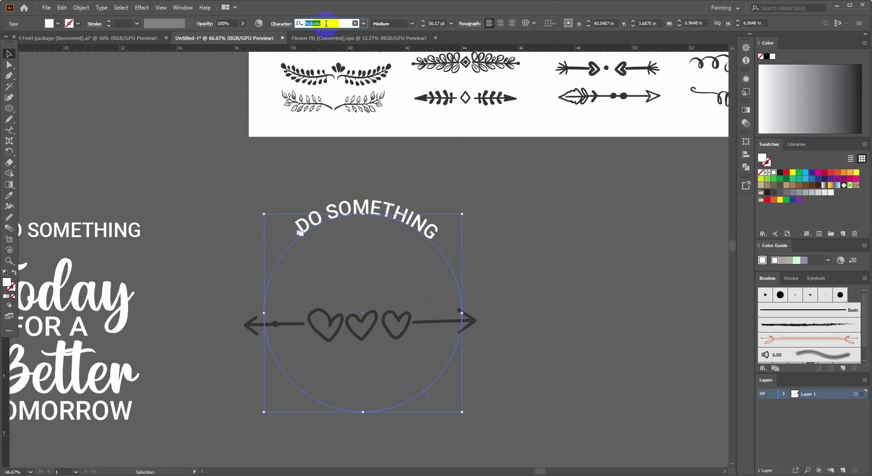
left_click(395, 24)
key("Up")
key("Up")
key("Up")
key("Up")
key("Up")
key("Up")
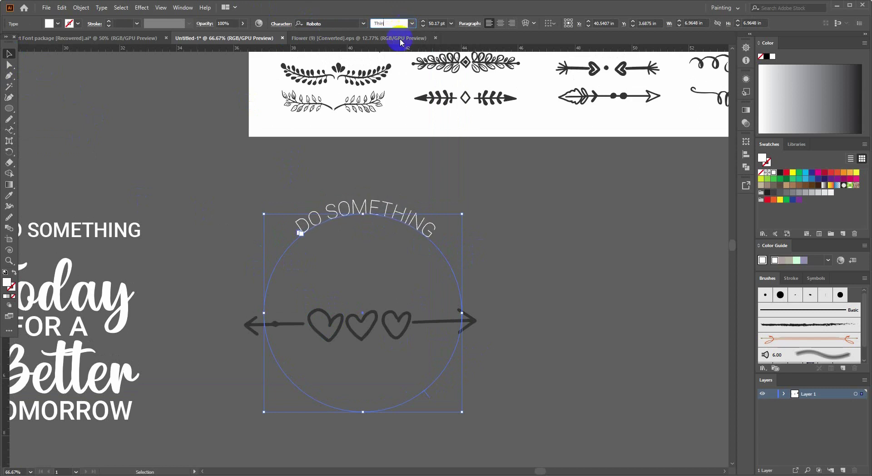
left_click(411, 23)
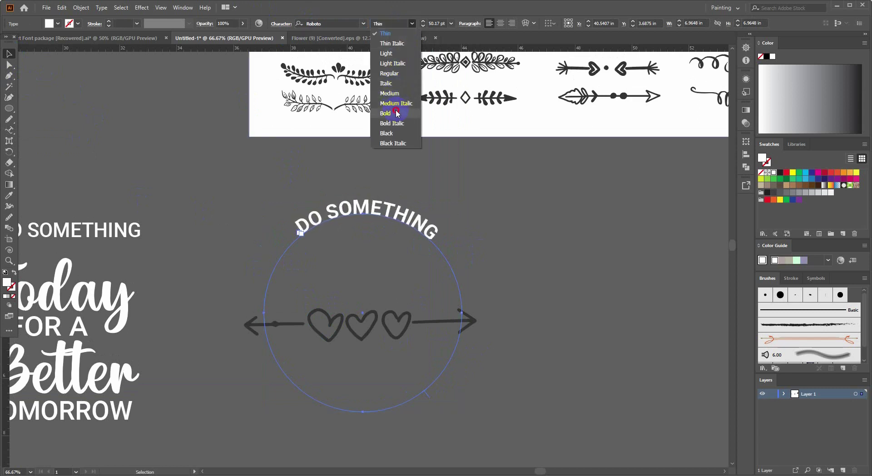
left_click(394, 93)
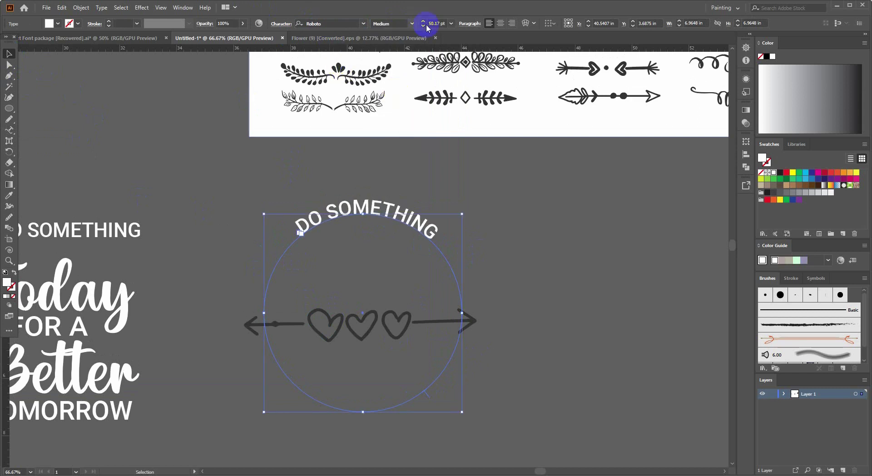
type("57")
key("Return")
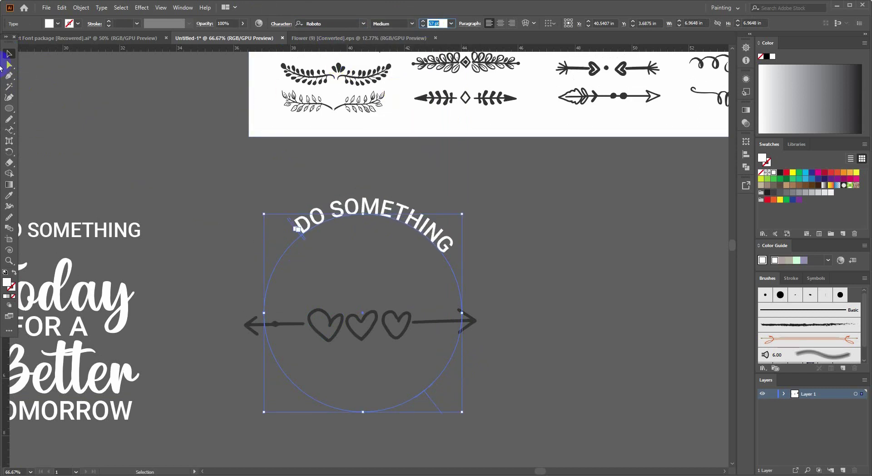
Step: Shift the path text so DO SOMETHING is centred on top of the circle
left_click(10, 67)
left_click(466, 349)
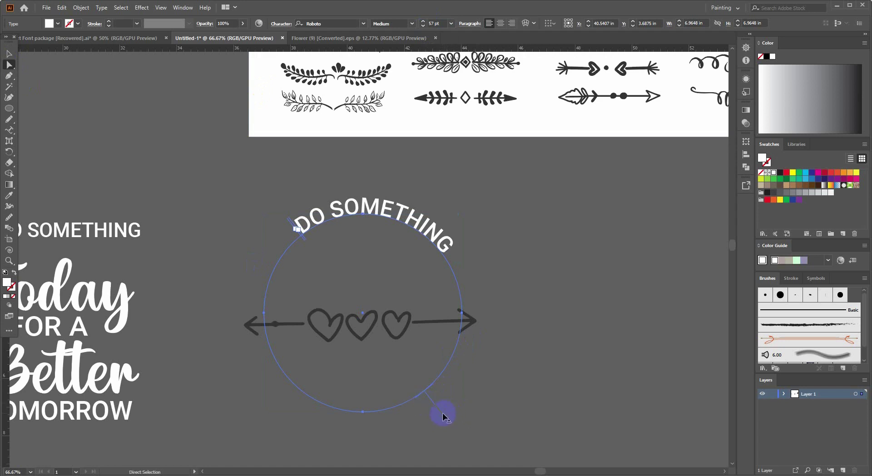
left_click_drag(443, 412, 458, 385)
left_click(10, 54)
Step: Move the script Today from the left stack beneath the arched DO SOMETHING and shrink it to fit
right_click(352, 238)
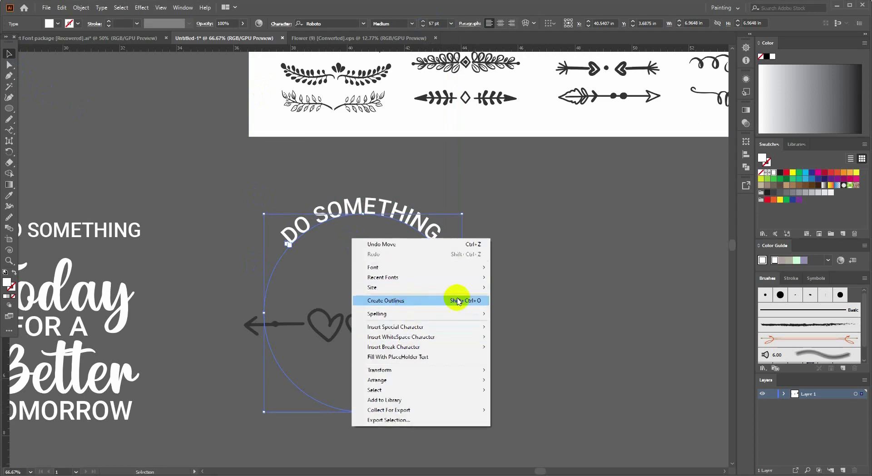
left_click(492, 301)
left_click_drag(395, 242, 439, 239)
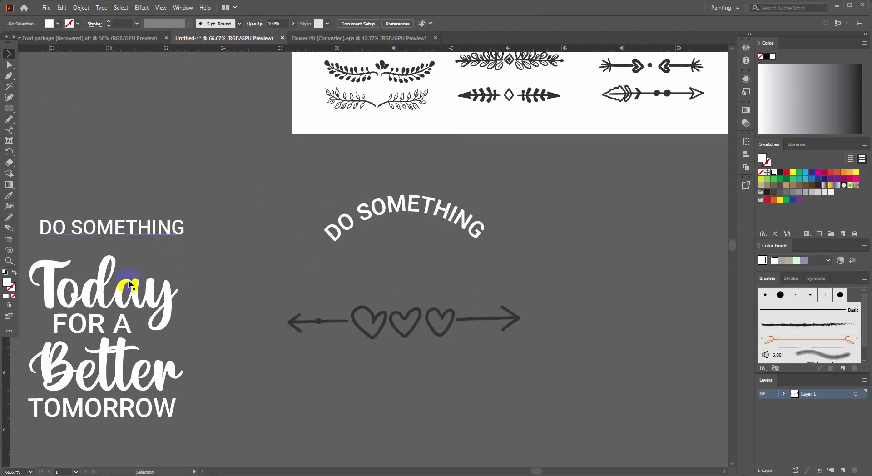
left_click_drag(117, 291, 427, 265)
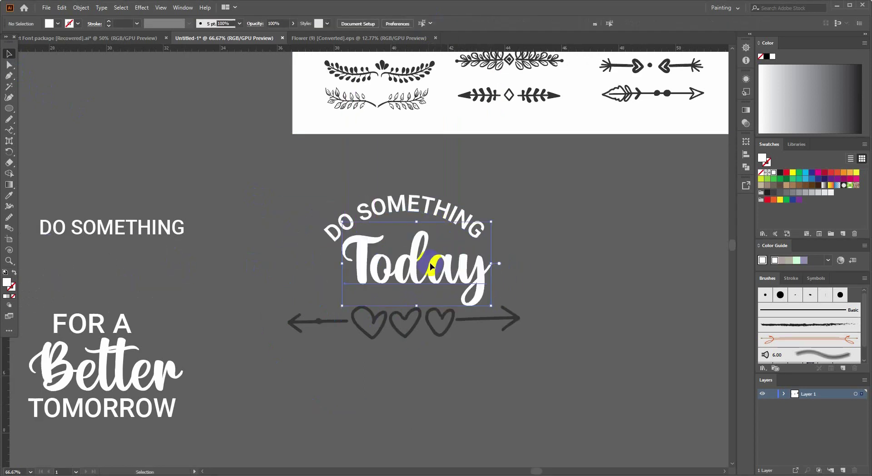
scroll(426, 266, "up", 1)
left_click_drag(514, 263, 521, 277)
scroll(522, 277, "down", 2)
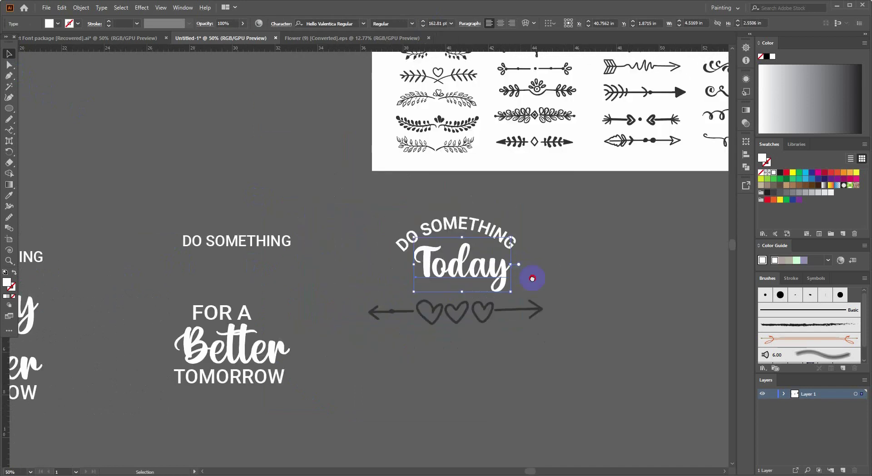
scroll(272, 227, "left", 5)
scroll(278, 252, "down", 1)
Step: Try the New Allea Script and Great Vibes styles, then adjust Today's size
scroll(287, 252, "down", 1)
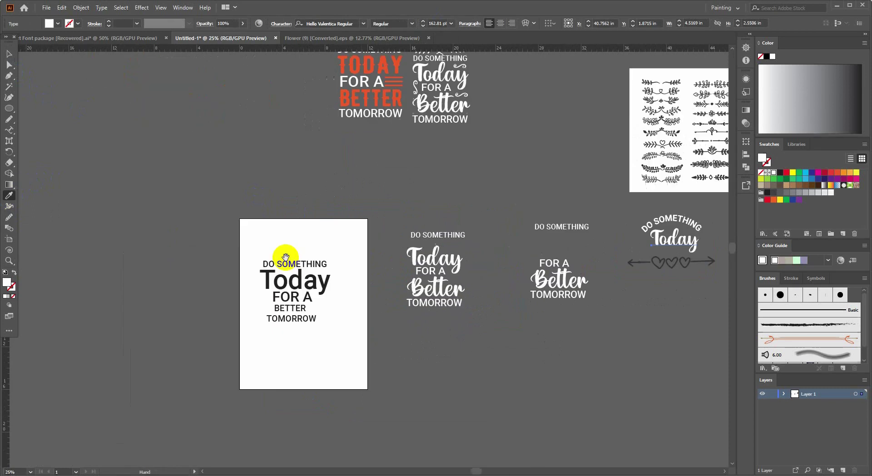
scroll(387, 211, "down", 2)
scroll(264, 291, "left", 5)
scroll(271, 226, "up", 4)
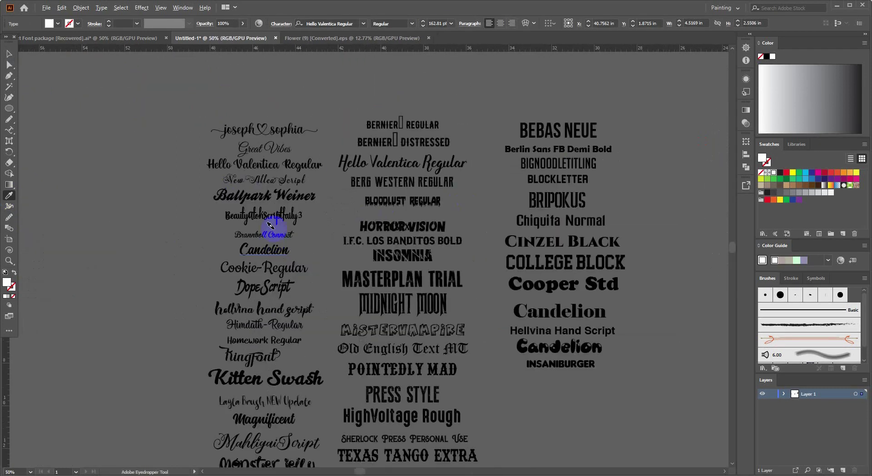
scroll(276, 185, "up", 2)
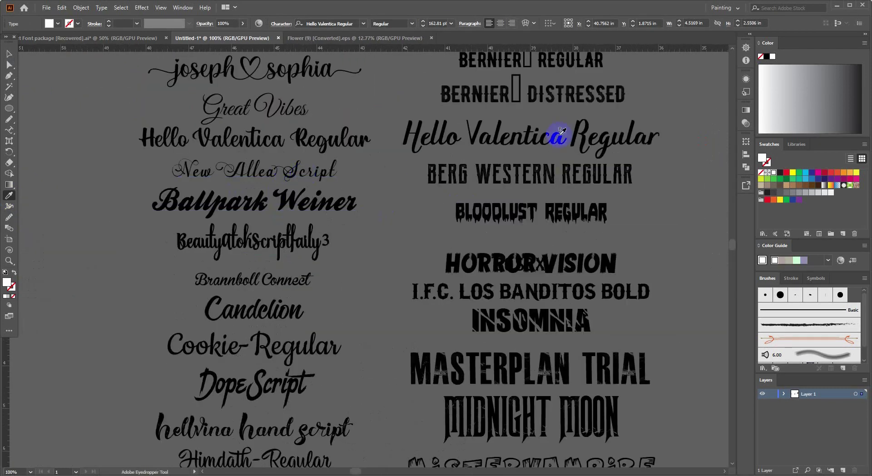
scroll(278, 195, "up", 1)
left_click(275, 184)
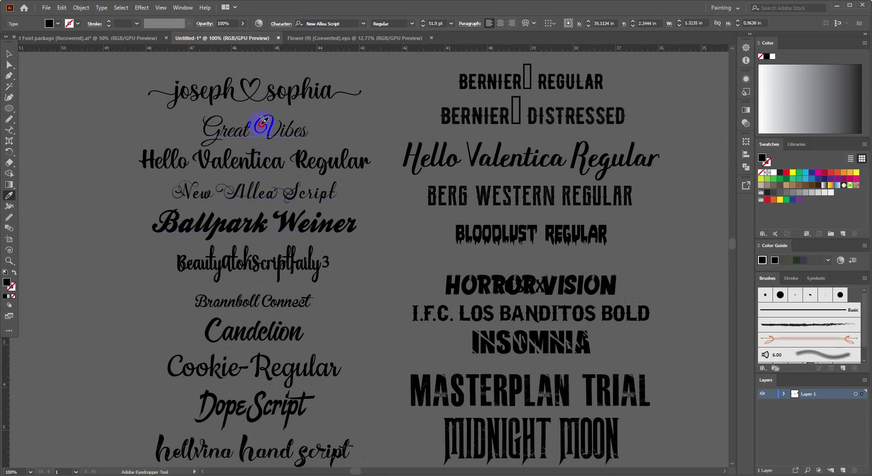
left_click(263, 120)
scroll(292, 213, "down", 4)
scroll(126, 234, "right", 5)
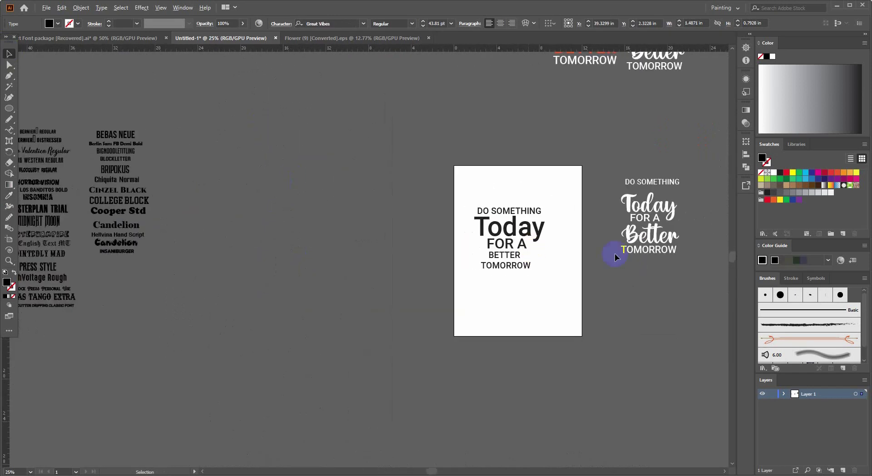
scroll(614, 254, "right", 5)
scroll(574, 218, "right", 5)
scroll(407, 236, "up", 3)
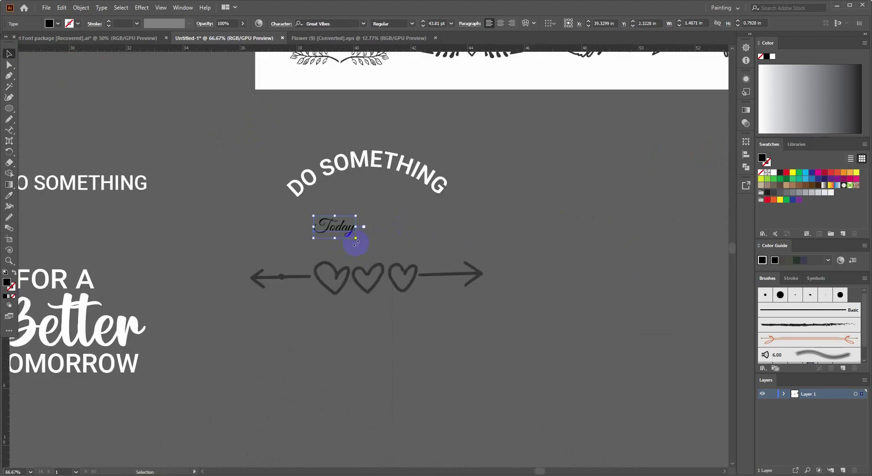
left_click_drag(356, 239, 459, 232)
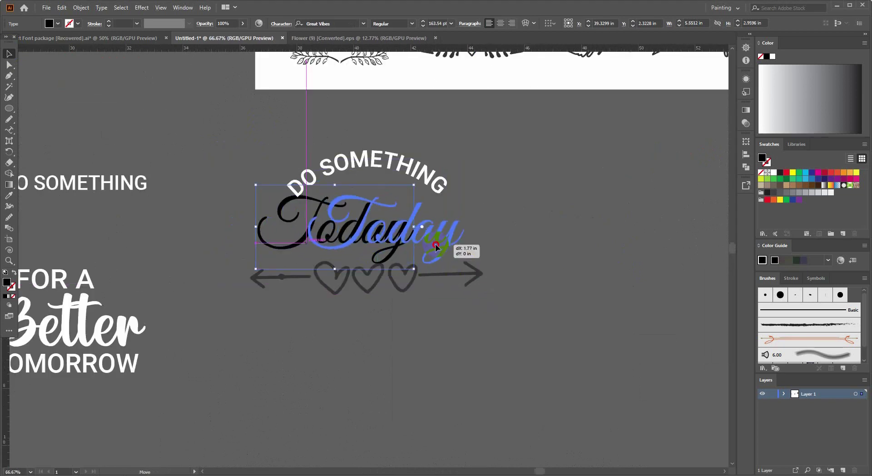
left_click_drag(457, 225, 433, 229)
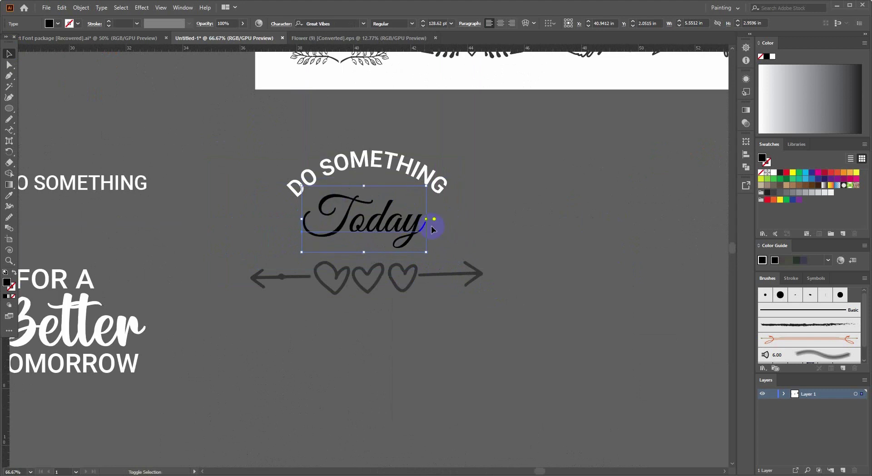
Step: Move the arrow-and-hearts group up under Today
left_click(481, 222)
left_click(375, 273)
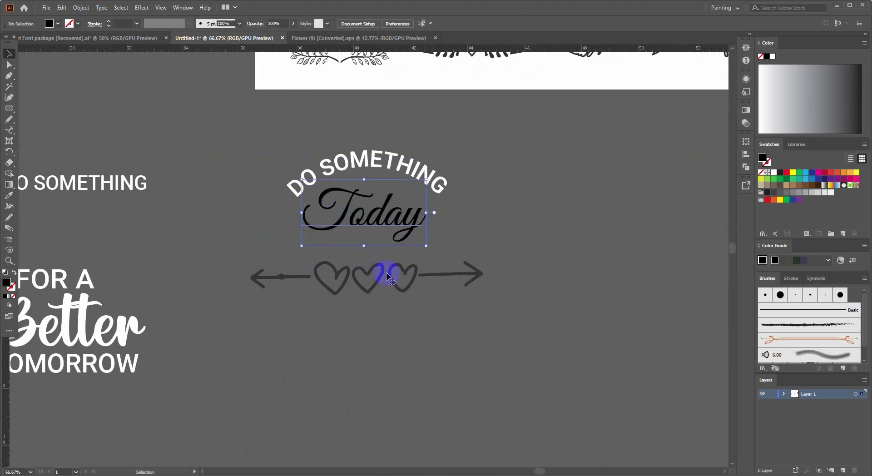
left_click_drag(384, 253, 377, 216)
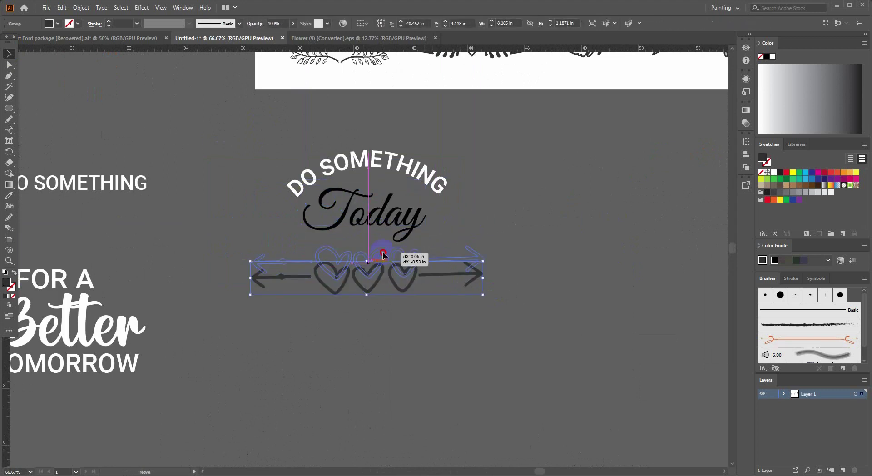
scroll(516, 236, "down", 1)
Step: Copy Better's white Hello Valentica script style onto Today with the Eyedropper
left_click(399, 200)
left_click(9, 196)
left_click(208, 310)
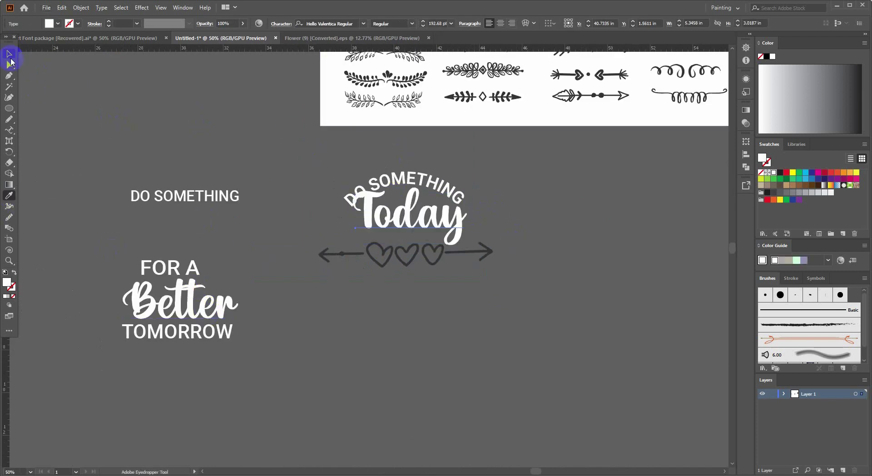
left_click(10, 54)
Step: Scale and position the restyled Today to fit under the arched DO SOMETHING
scroll(400, 189, "up", 2)
scroll(433, 174, "up", 1)
left_click_drag(435, 165, 435, 220)
left_click_drag(451, 252, 445, 233)
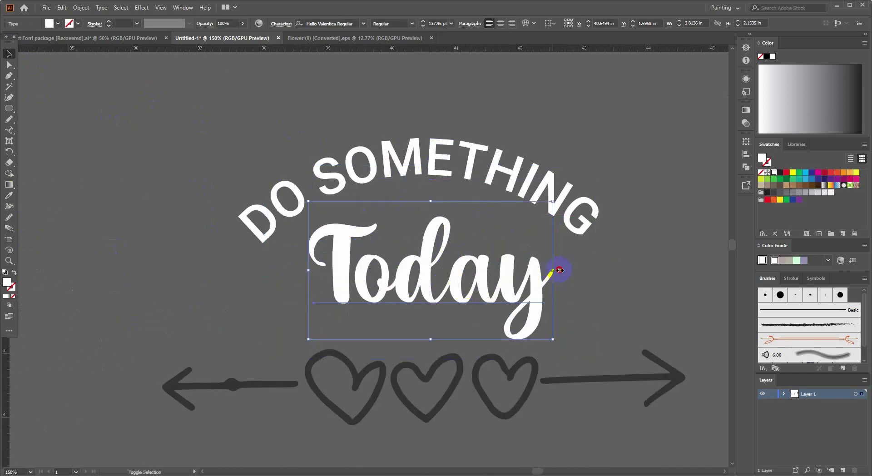
left_click_drag(559, 270, 512, 288)
left_click(517, 345)
left_click_drag(512, 375, 537, 345)
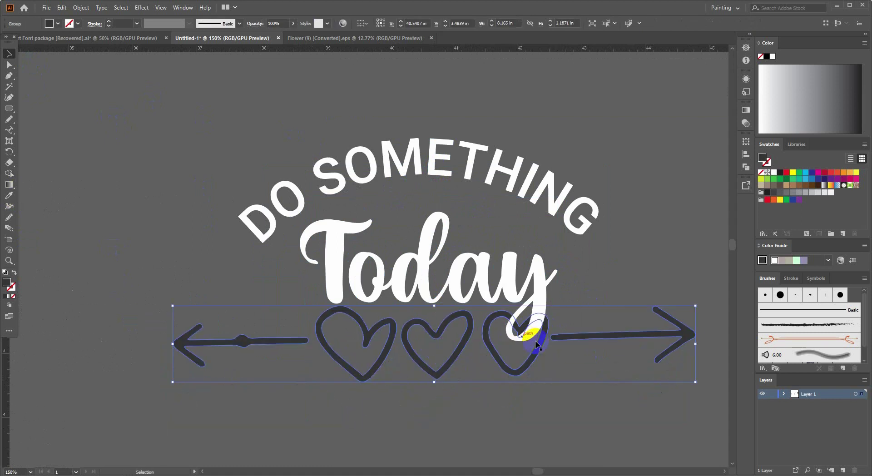
key("ctrl+z")
scroll(563, 354, "down", 2, "alt")
mouse_move(548, 389)
left_mouse_down()
mouse_move(500, 346)
mouse_move(492, 289)
left_mouse_up()
Step: Place FOR A under Today and scale it to 43.3 pt
left_click(129, 205)
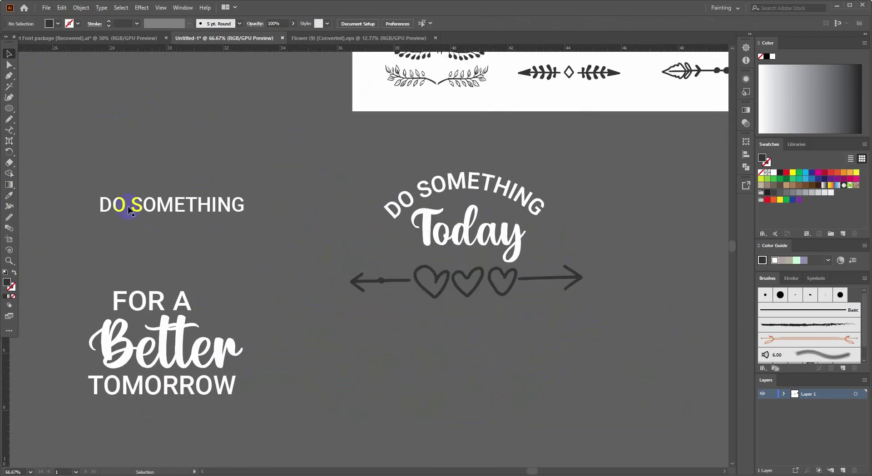
mouse_move(172, 300)
left_mouse_down()
mouse_move(501, 316)
mouse_move(477, 234)
mouse_move(505, 313)
mouse_move(492, 319)
mouse_move(477, 231)
left_mouse_up()
scroll(500, 313, "up", 1, "alt")
scroll(502, 314, "down", 1, "alt")
scroll(454, 226, "up", 1, "alt")
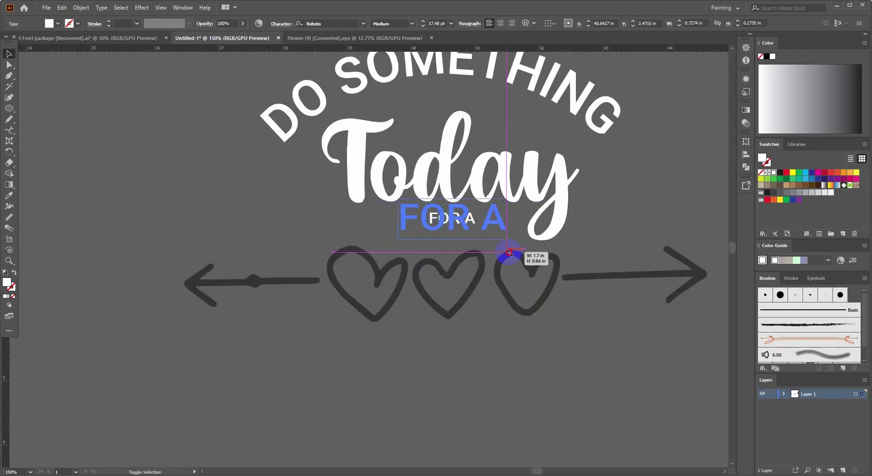
left_click_drag(475, 229, 498, 250)
left_click(516, 345)
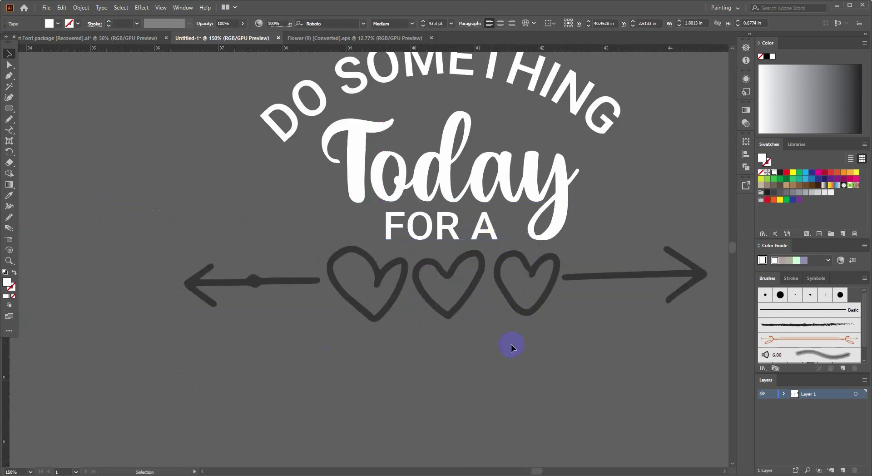
Step: Move Better below the hearts, set it in Helvetica Bold, and shrink it to 118.5 pt
scroll(522, 358, "down", 2, "alt")
scroll(522, 305, "down", 2, "alt")
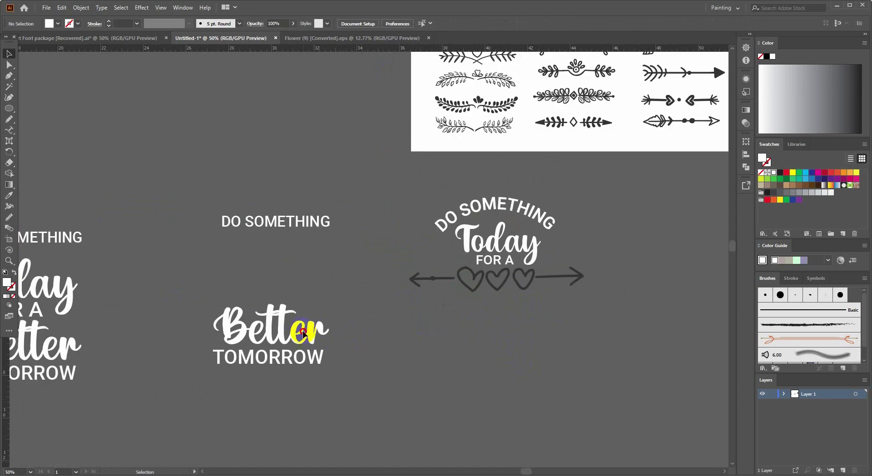
left_click_drag(304, 334, 551, 312)
scroll(567, 311, "up", 1, "alt")
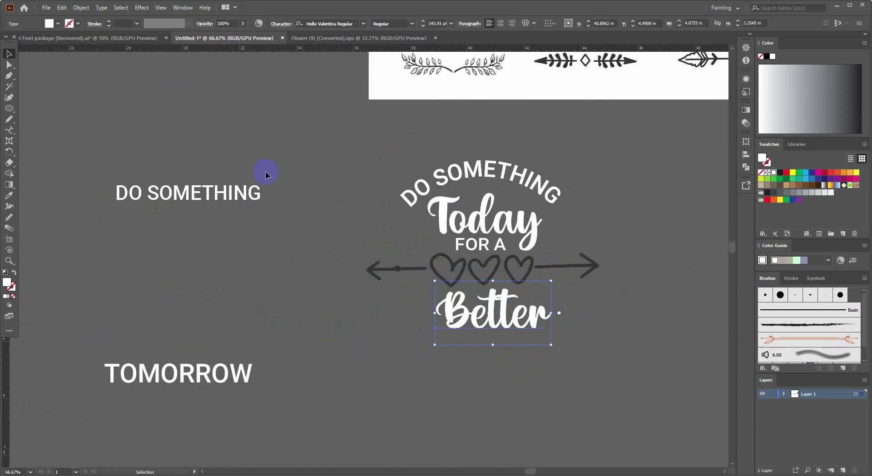
left_click(327, 23)
key("Down")
key("Down")
key("Down")
left_click_drag(487, 314, 457, 313)
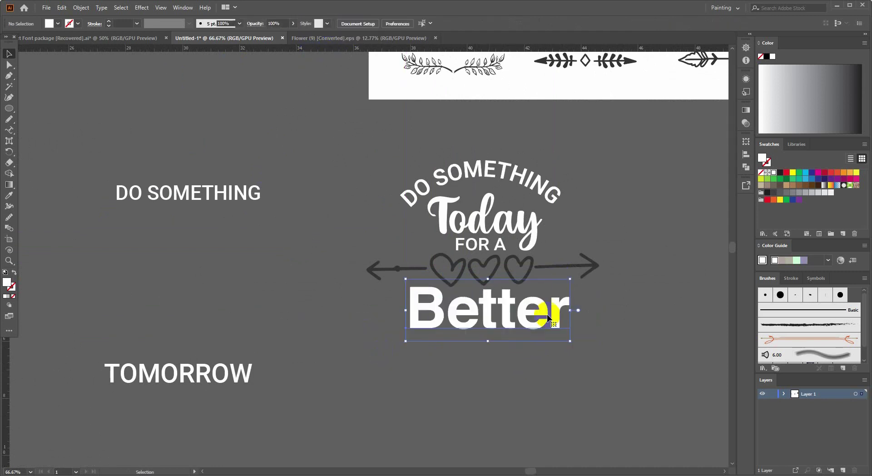
left_click_drag(572, 312, 561, 313)
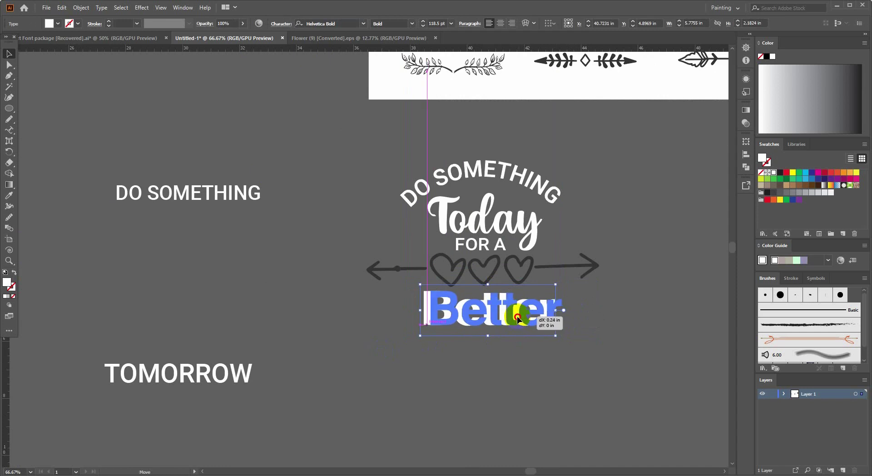
left_click(545, 363)
left_click(490, 318)
Step: Place TOMORROW just under Better and shrink it to match Better's width
left_click(195, 373)
left_click(419, 371)
scroll(419, 371, "down", 1)
left_click_drag(198, 340, 509, 309)
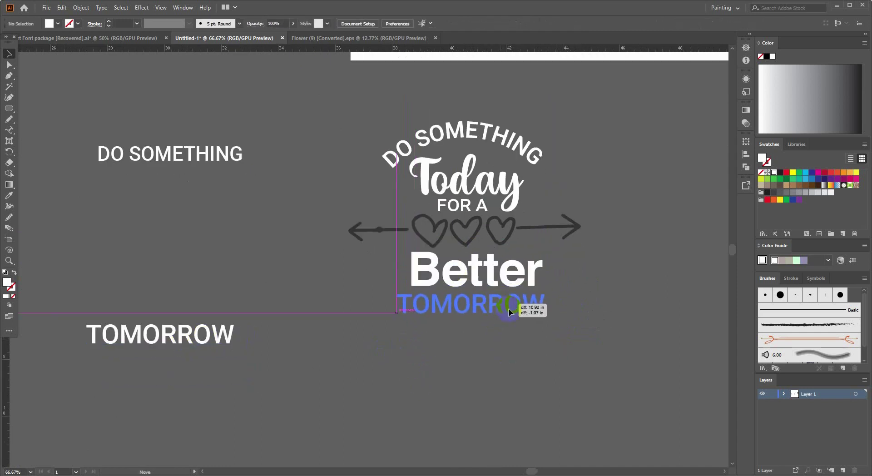
scroll(547, 324, "up", 1)
scroll(496, 349, "down", 1)
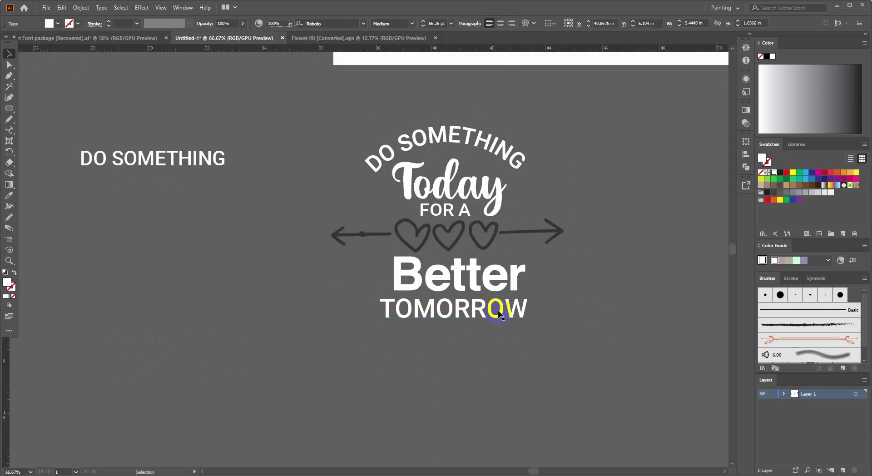
left_click_drag(502, 305, 357, 358)
left_click(44, 132)
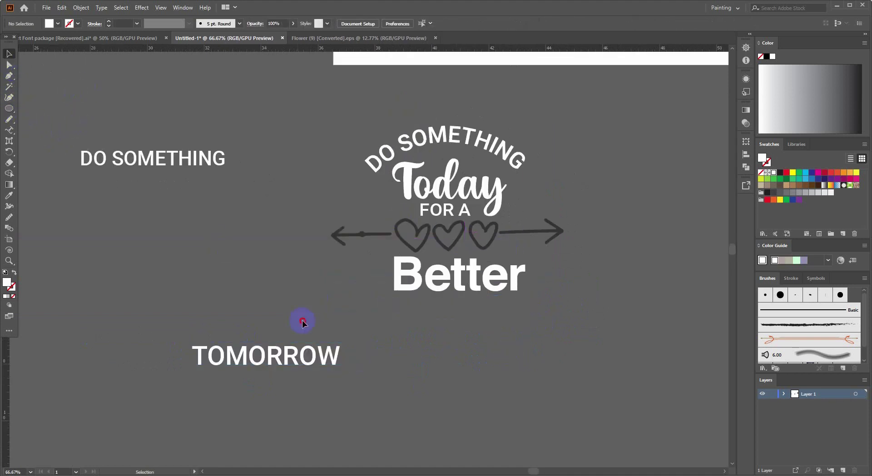
left_click_drag(284, 349, 486, 306)
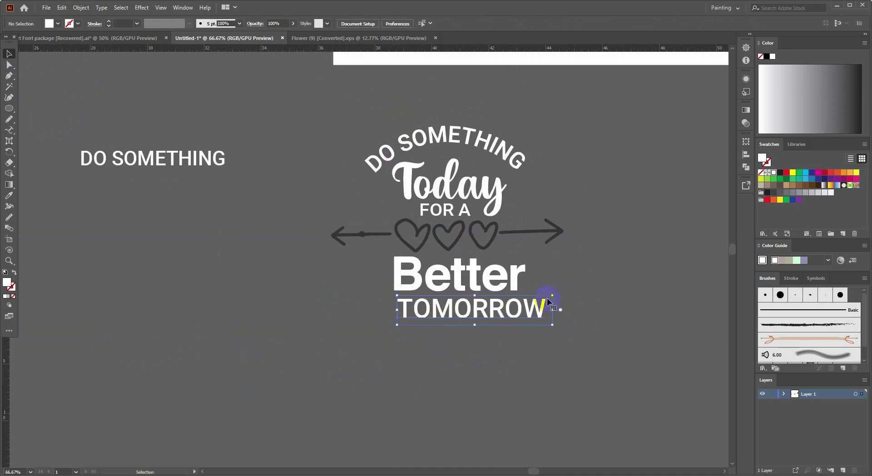
scroll(488, 305, "up", 1)
left_click_drag(583, 313, 510, 316)
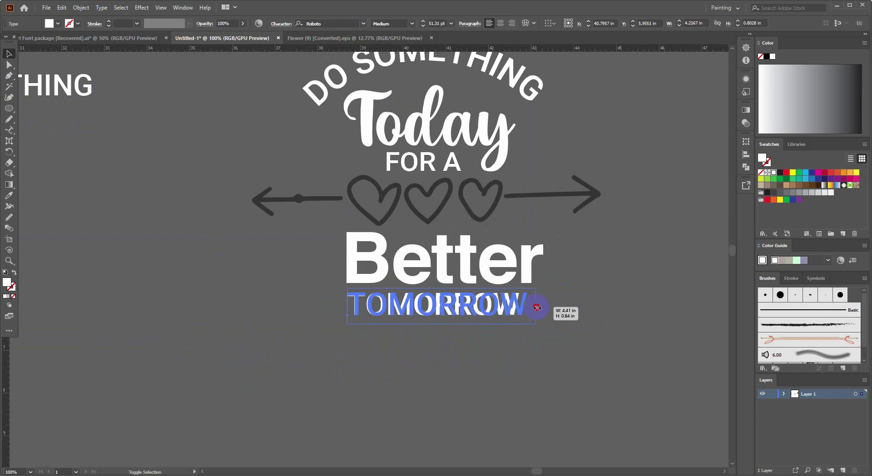
left_click_drag(511, 316, 513, 318)
scroll(490, 341, "down", 1)
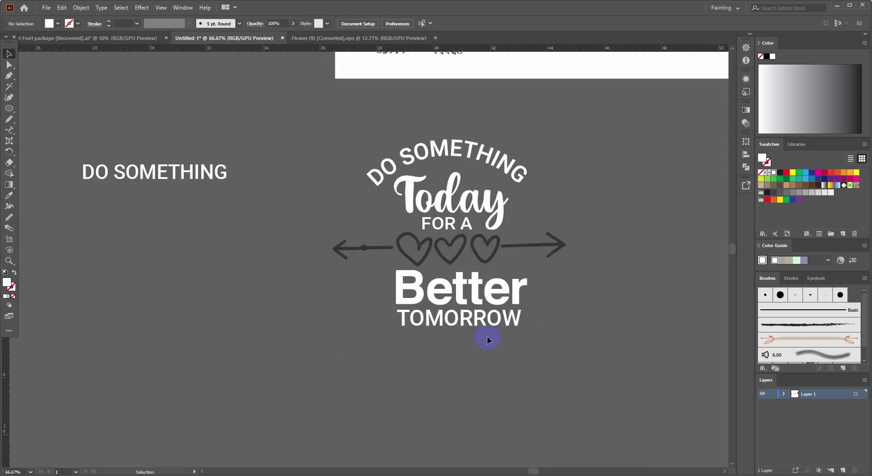
scroll(482, 327, "up", 1)
Step: Select TOMORROW, then the arrow-and-hearts group
left_click(469, 316)
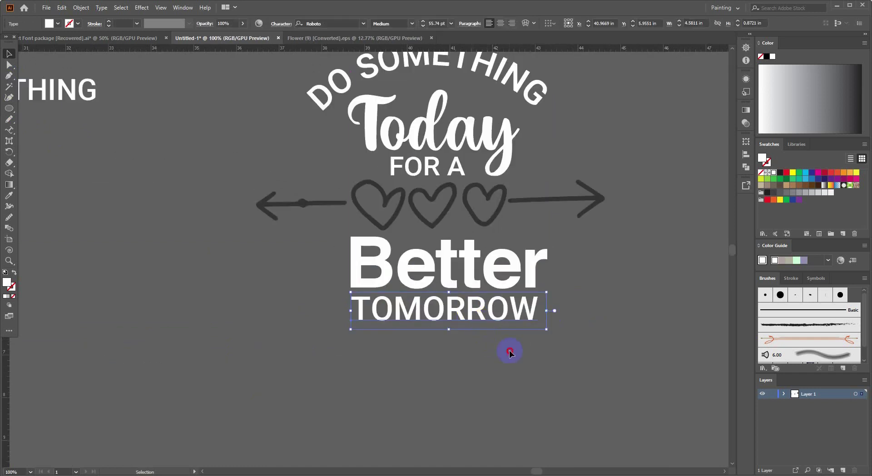
left_click(509, 350)
scroll(504, 336, "up", 1)
left_click(585, 220)
Step: Shrink the hearts arrow, move it down-left between FOR A and Better, and stretch it wider
scroll(585, 220, "up", 2)
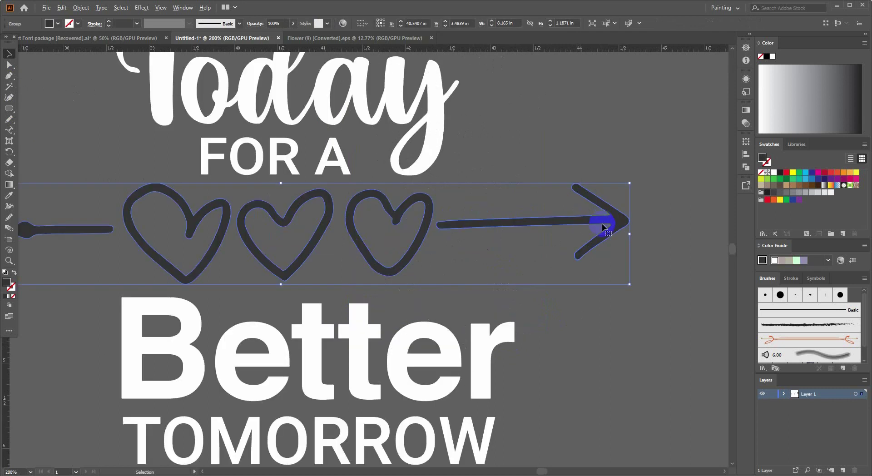
mouse_move(630, 232)
left_mouse_down()
mouse_move(563, 240)
mouse_move(430, 234)
left_mouse_up()
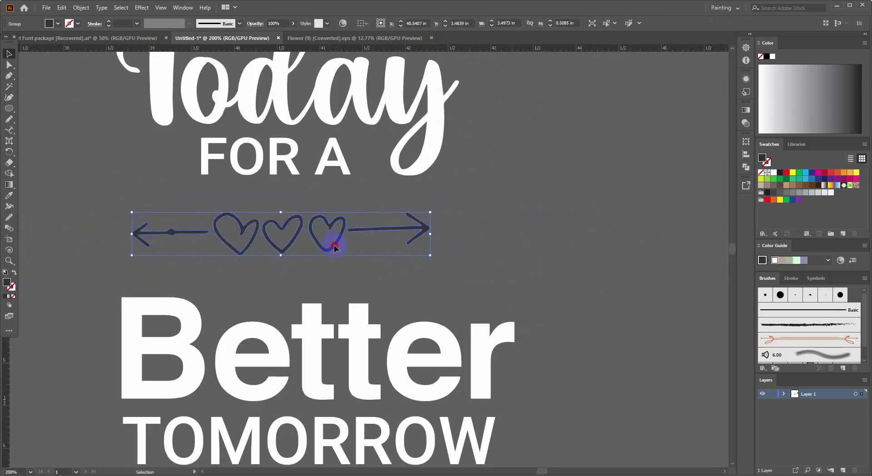
left_click_drag(343, 240, 330, 271)
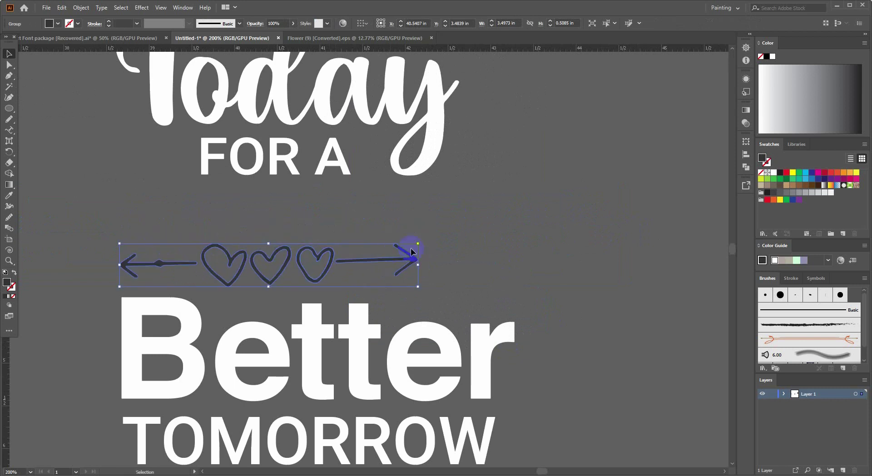
left_click_drag(419, 264, 517, 268)
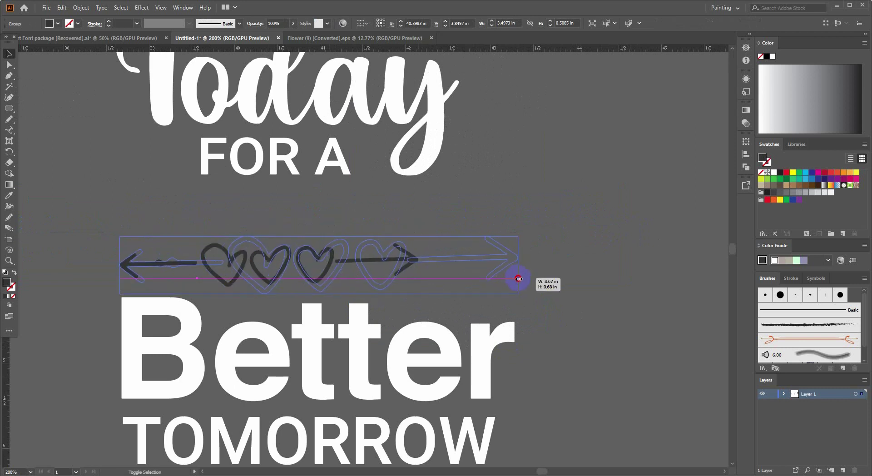
left_click(427, 280)
Step: Move FOR A down, then lower Today toward it and enlarge Today to 162.59 pt
left_click_drag(401, 259, 435, 259)
key("ctrl+minus")
key("ctrl+minus")
scroll(435, 261, "up", 1, "alt")
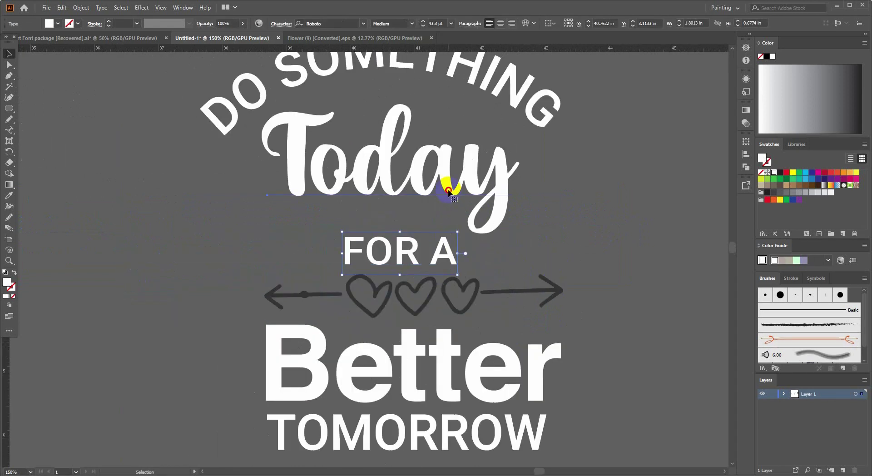
left_click_drag(448, 185, 448, 217)
mouse_move(519, 195)
left_mouse_down()
mouse_move(560, 199)
mouse_move(561, 189)
left_mouse_up()
left_click(437, 261)
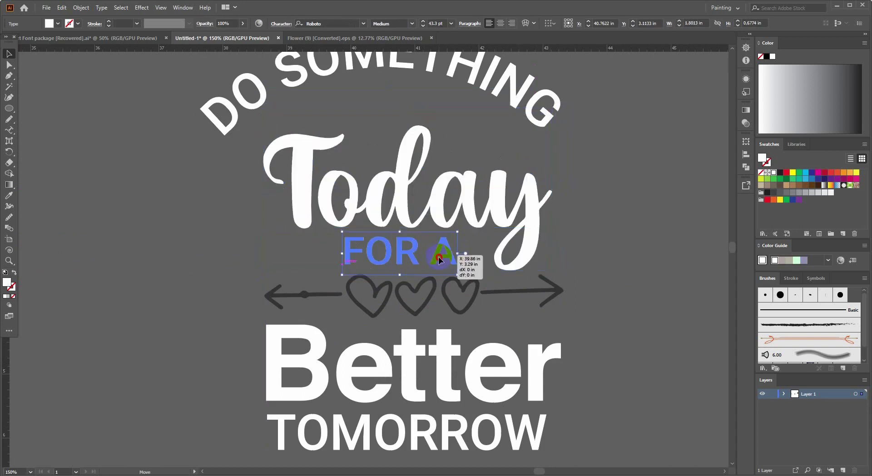
Step: Shift the arched DO SOMETHING right and narrow it to about 5.18 in
scroll(543, 276, "down", 1, "alt")
left_click_drag(443, 172, 453, 174)
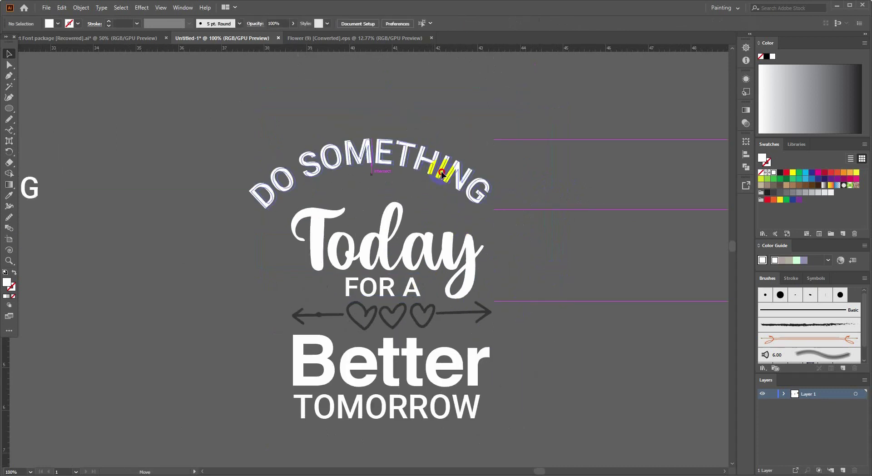
left_click_drag(260, 176, 278, 175)
left_click_drag(497, 176, 525, 200)
left_click(508, 282)
scroll(508, 282, "down", 3, "alt")
scroll(467, 275, "up", 2, "alt")
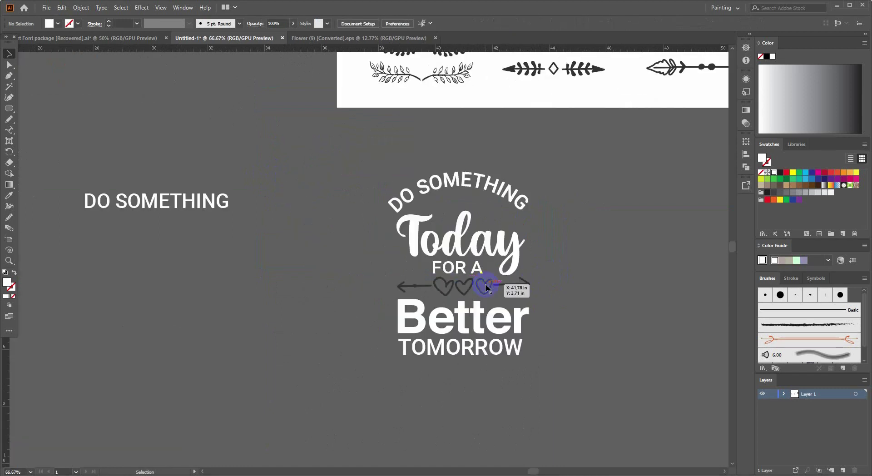
Step: Eyedropper Today's white fill onto the hearts arrow
left_click(9, 195)
left_click(435, 248)
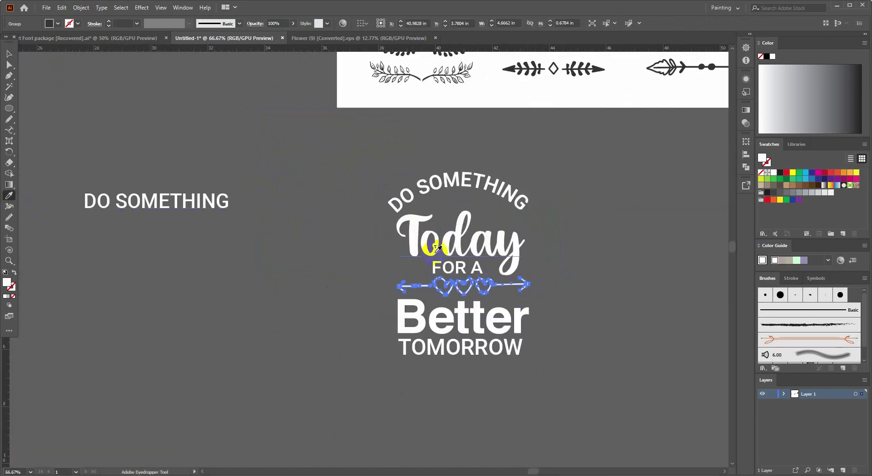
left_click(10, 55)
scroll(533, 281, "down", 2, "alt")
left_click(533, 282)
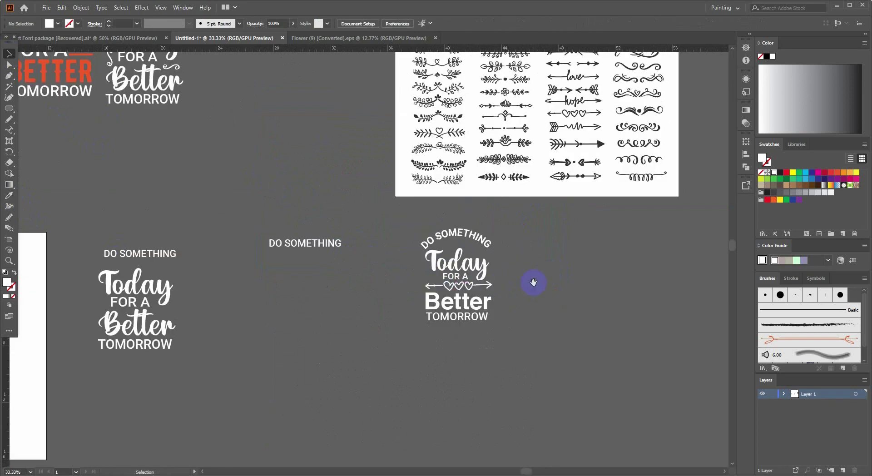
scroll(394, 278, "up", 2, "alt")
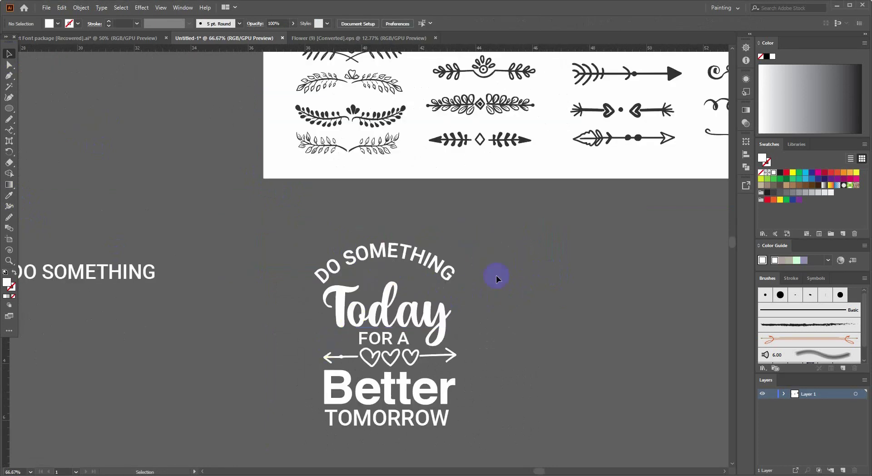
Step: Convert the Today lettering to outlines with Create Outlines
right_click(388, 319)
left_click(409, 188)
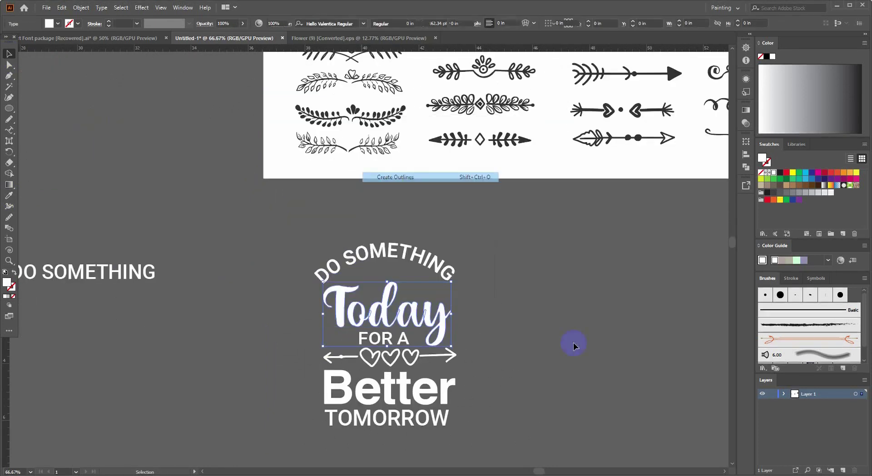
left_click(443, 272)
left_click(511, 419)
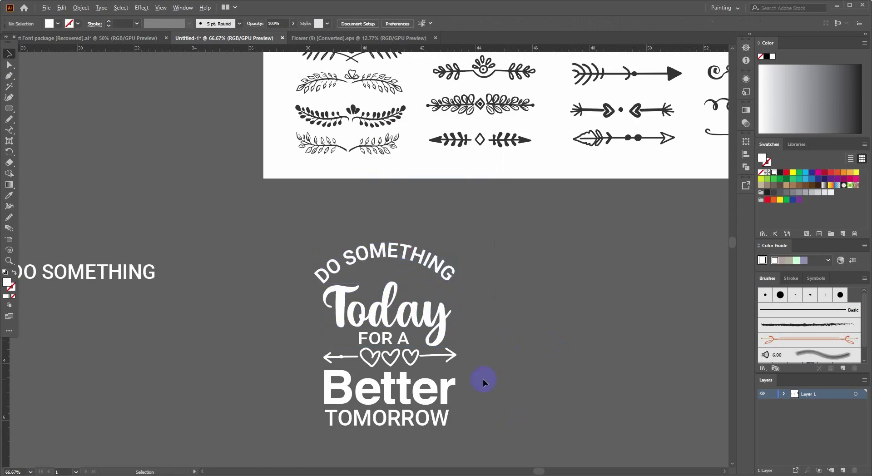
scroll(482, 379, "down", 2, "alt")
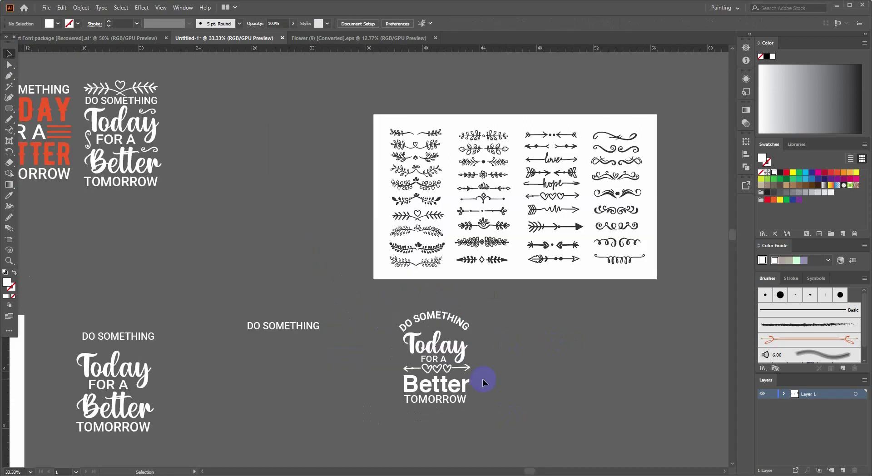
scroll(632, 182, "up", 1, "alt")
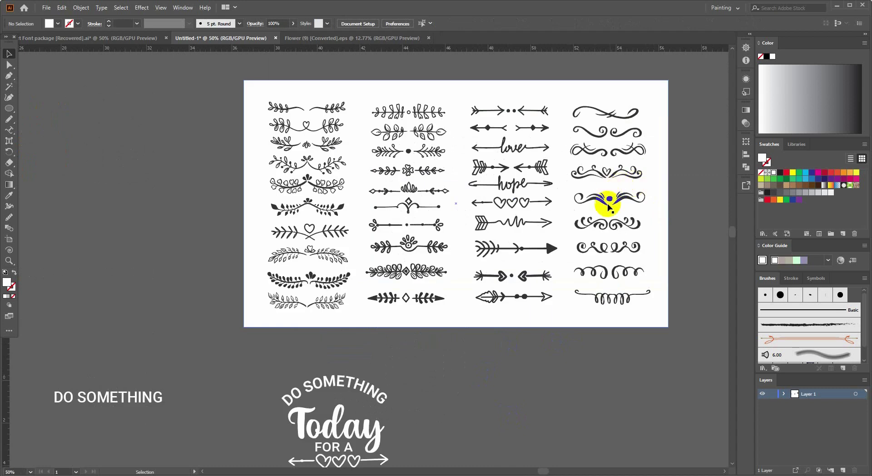
scroll(607, 207, "down", 1)
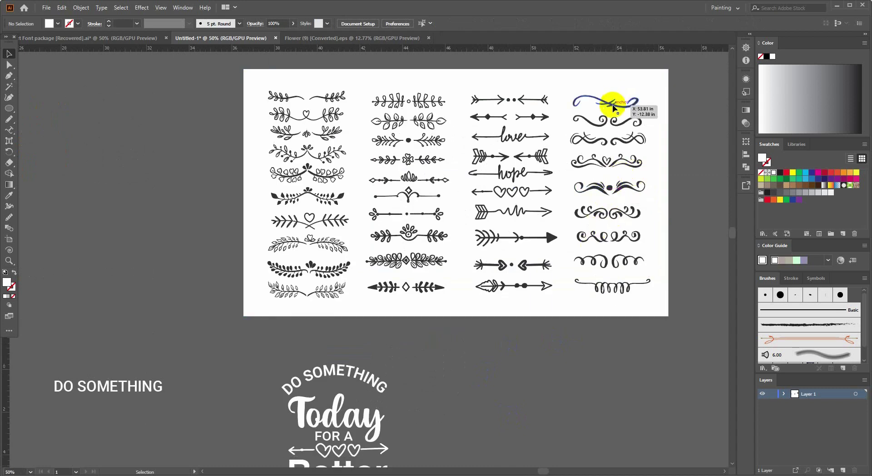
Step: Drag the top swirl from the ornament sheet between DO SOMETHING and Today and resize it
left_click_drag(612, 107, 400, 390)
scroll(428, 399, "up", 1, "alt")
scroll(447, 402, "up", 1, "alt")
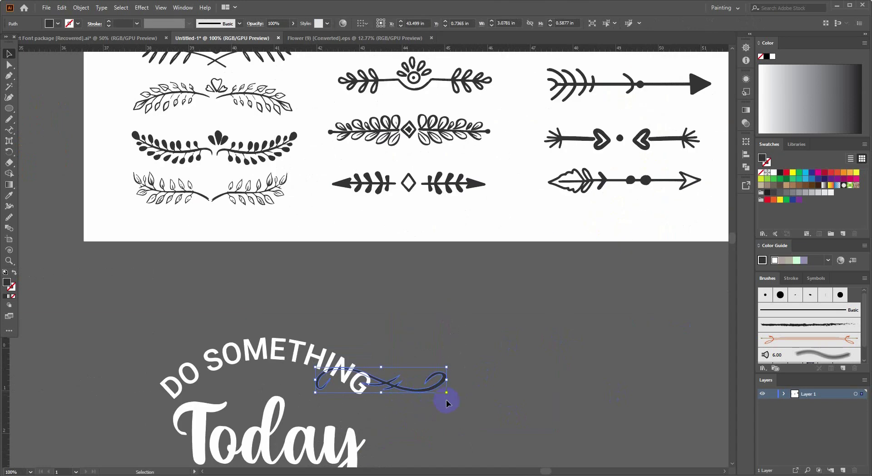
left_click_drag(447, 405, 416, 408)
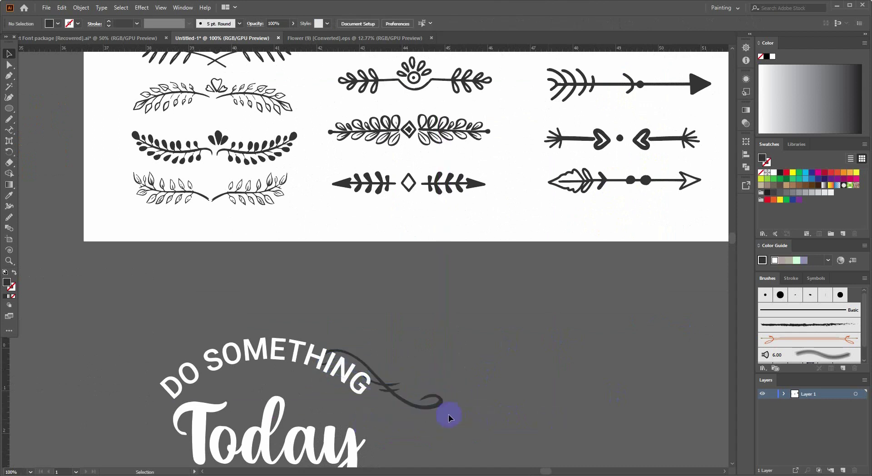
left_click_drag(438, 404, 385, 435)
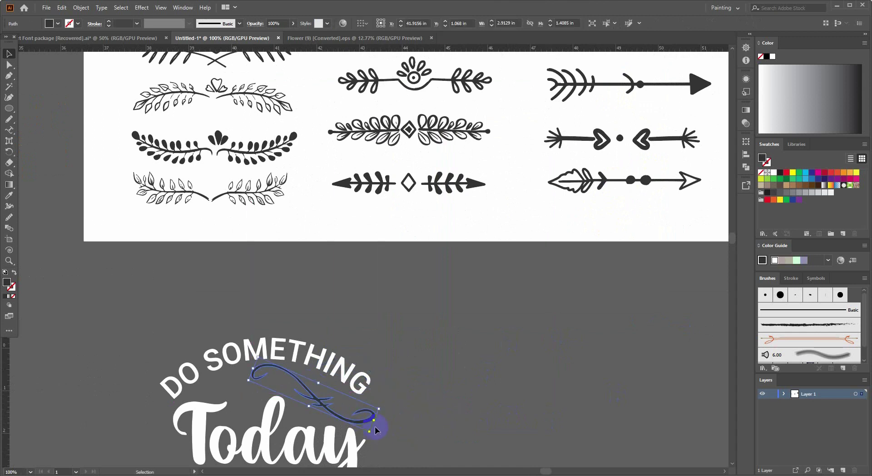
left_click_drag(373, 421, 347, 406)
left_click(366, 419)
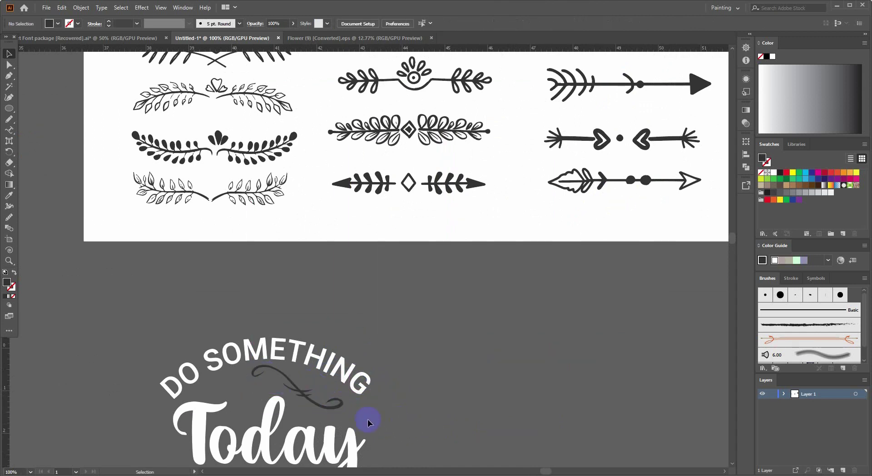
Step: Select the swirl ornament and delete it
scroll(345, 425, "up", 1)
left_click(337, 420)
key("Delete")
scroll(336, 413, "down", 1, "alt")
scroll(387, 398, "down", 1, "alt")
Step: Copy a swirl from the ornament sheet and place it beside Today under THING
scroll(432, 315, "down", 1)
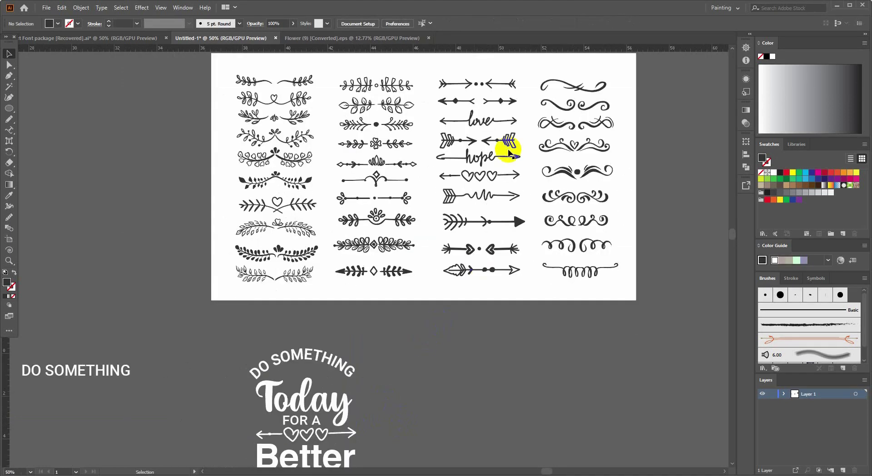
scroll(559, 136, "down", 1)
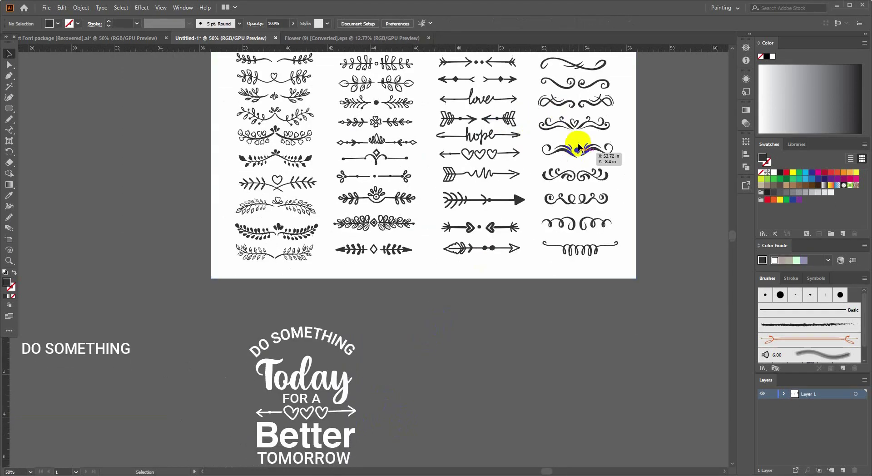
left_click(561, 88)
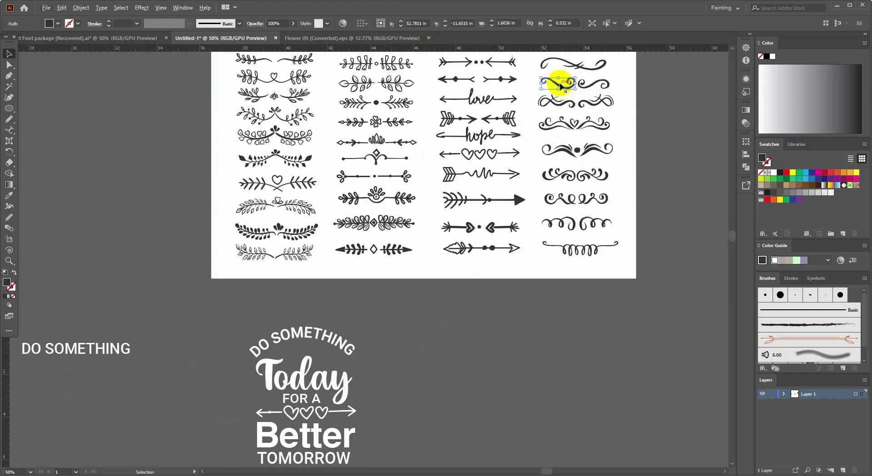
left_click_drag(562, 86, 374, 383, "alt")
scroll(373, 383, "down", 2)
scroll(399, 263, "up", 1)
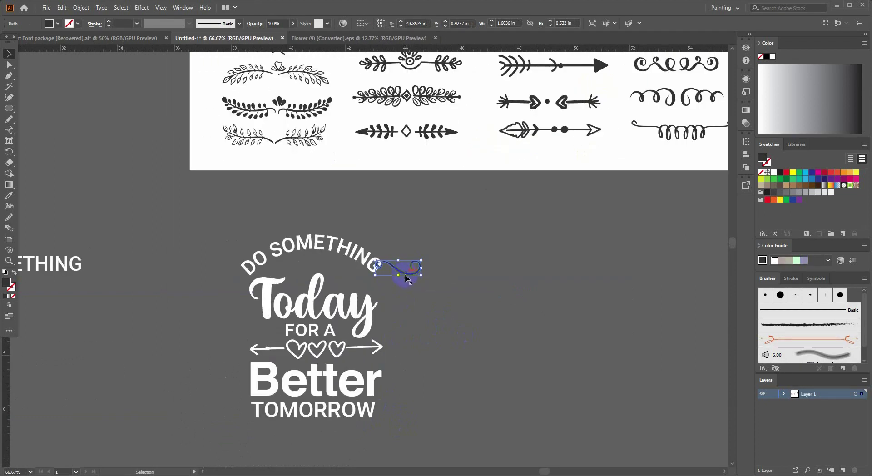
left_click_drag(404, 274, 359, 291)
scroll(360, 291, "up", 2)
Step: Reflect the swirl copy via Transform > Reflect and make it narrower
right_click(360, 276)
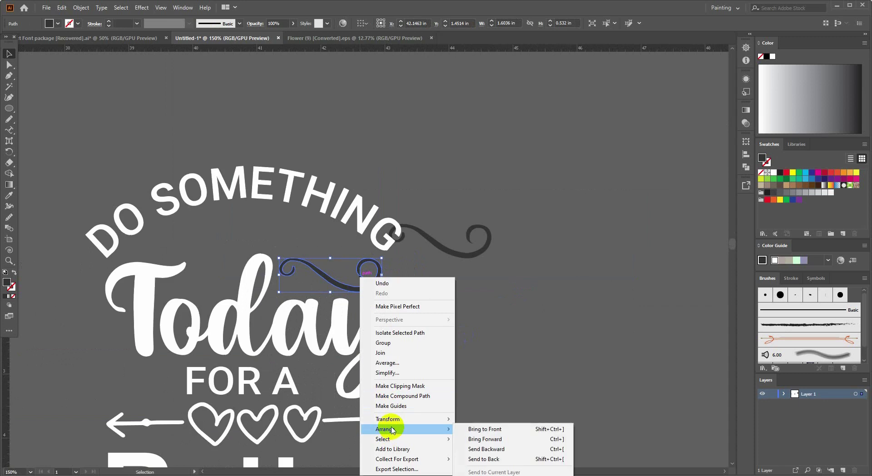
mouse_move(387, 418)
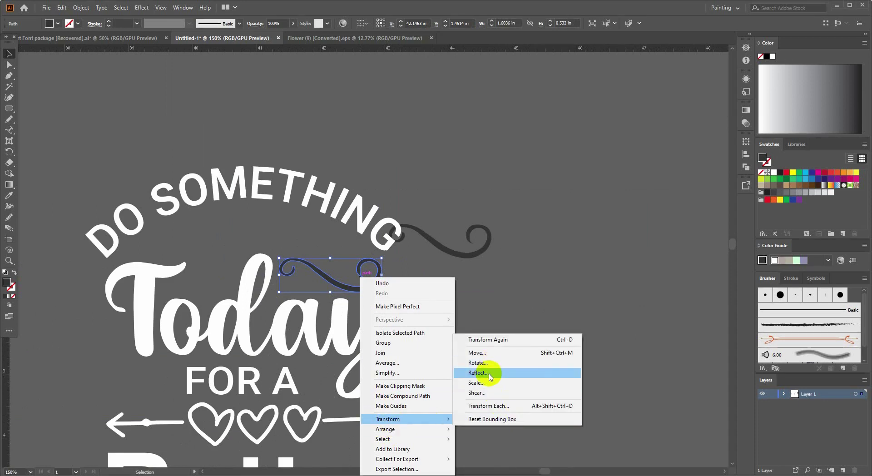
left_click(489, 376)
left_click(429, 301)
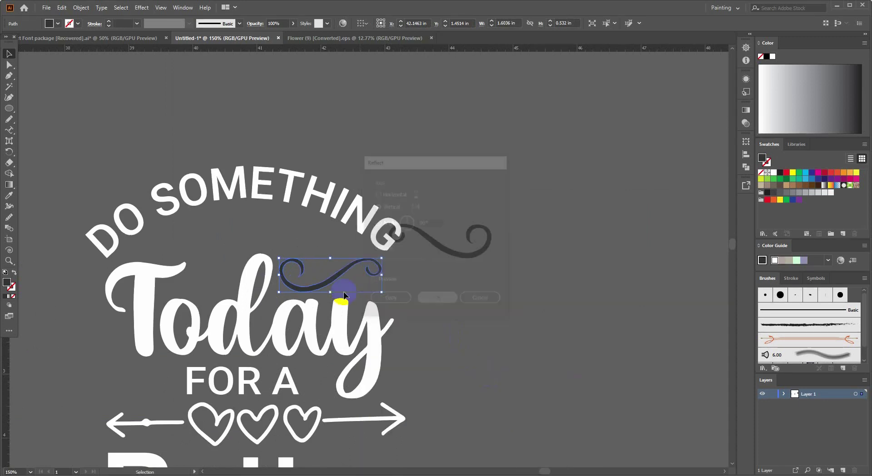
scroll(341, 286, "up", 1)
left_click_drag(381, 285, 360, 283)
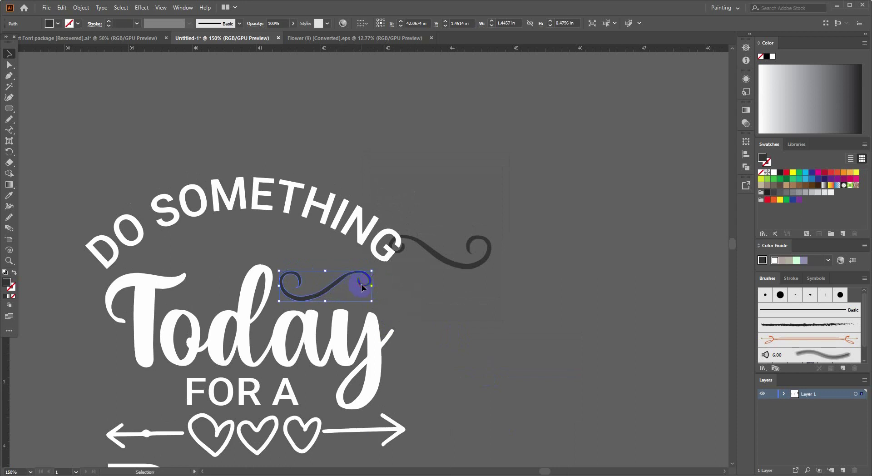
left_click(473, 305)
Step: Nudge the lower swirl right and move the other swirl copy to Today's right side
key("a")
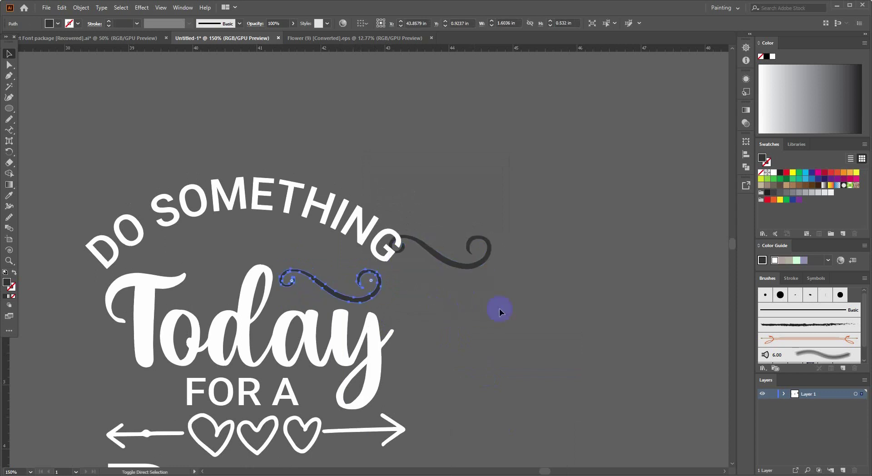
key("v")
left_click_drag(377, 290, 383, 289)
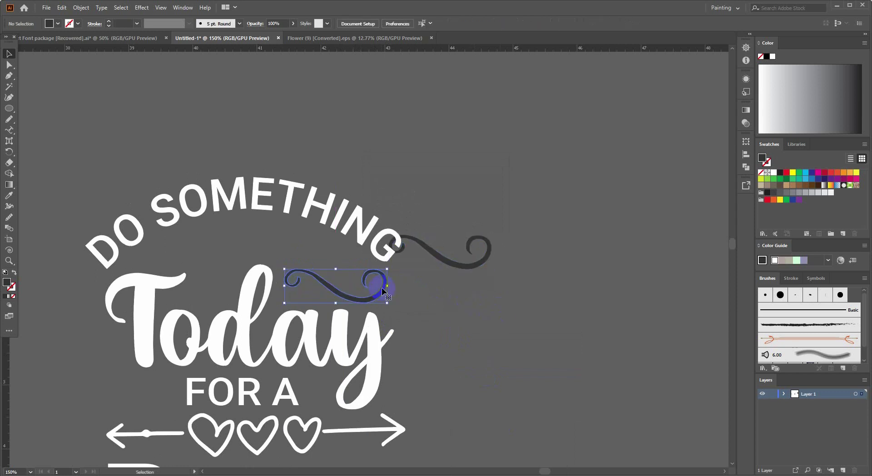
left_click(498, 207)
left_click(463, 266)
mouse_move(478, 299)
left_mouse_down()
mouse_move(510, 347)
mouse_move(574, 318)
left_mouse_up()
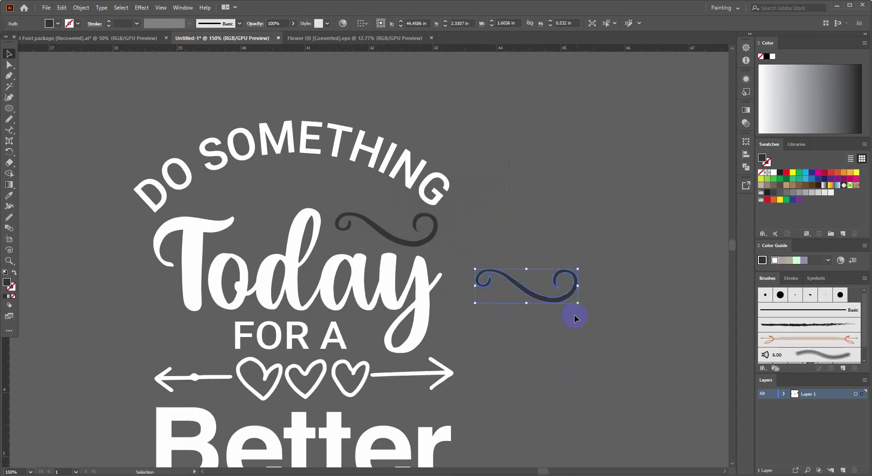
left_click(327, 185)
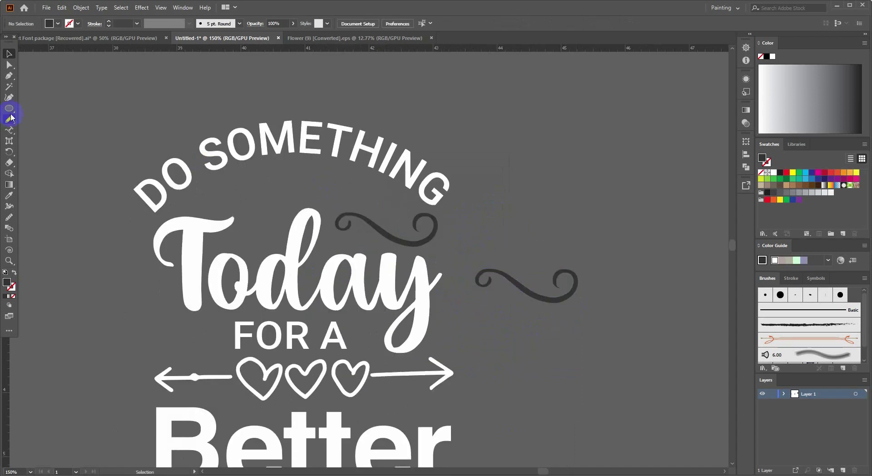
Step: Draw an arc with the Pen tool following under DO SOMETHING
left_click(9, 76)
left_click(220, 192)
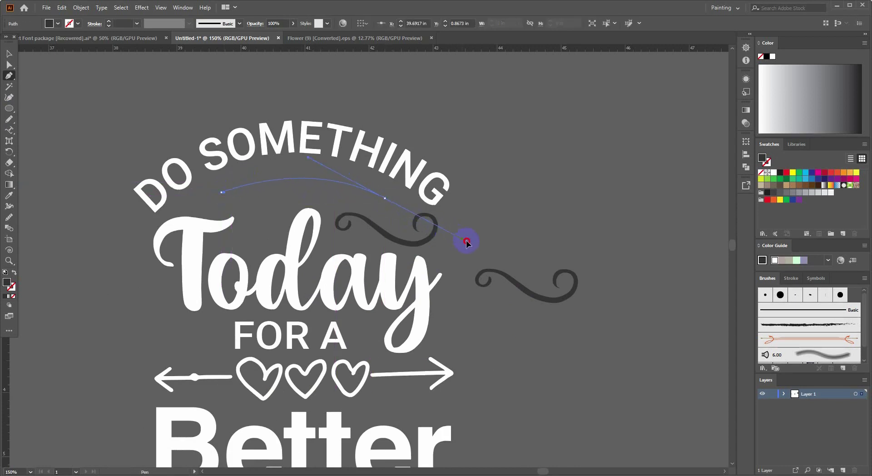
left_click_drag(470, 243, 471, 241)
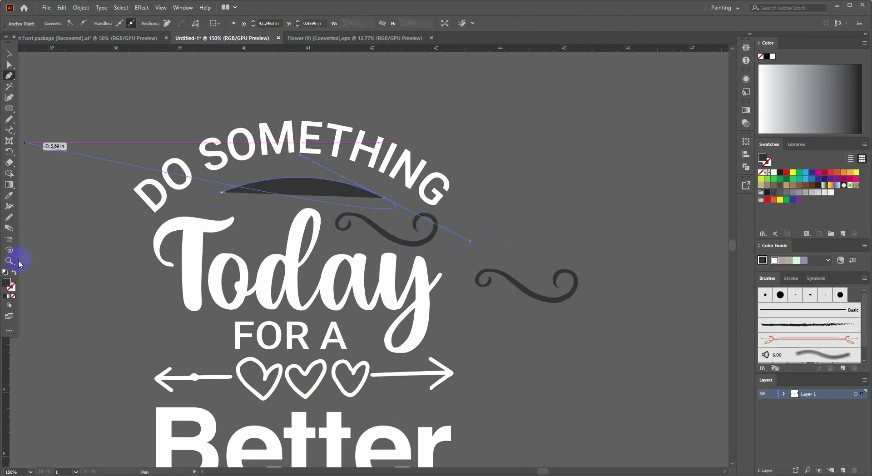
left_click(9, 53)
Step: Give the arc no fill and a 4 pt tapered stroke width profile
left_click(83, 78)
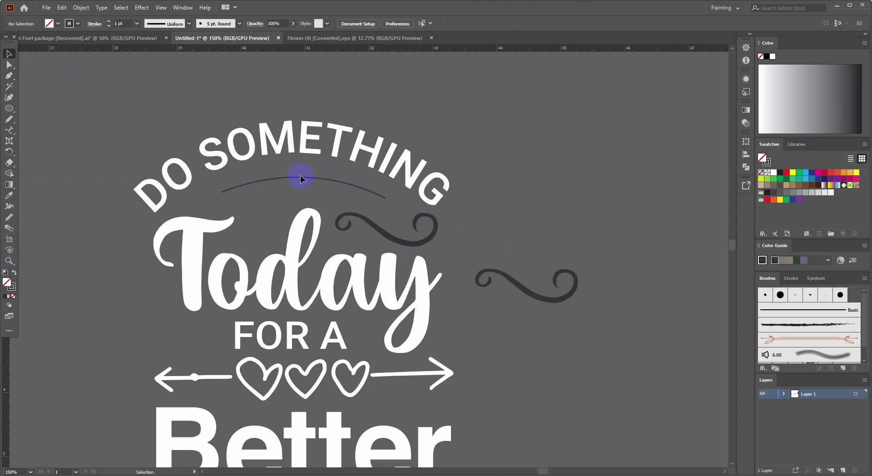
left_click(189, 24)
left_click(171, 78)
left_click(249, 72)
key("ctrl+minus")
key("ctrl+minus")
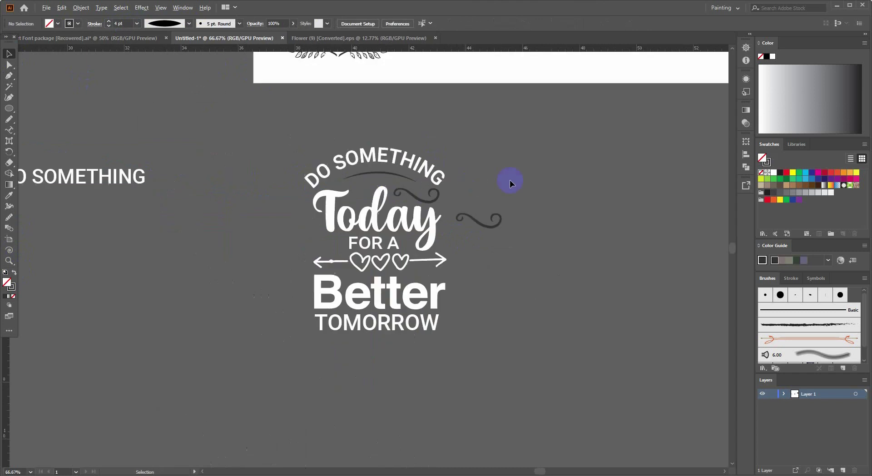
left_click(436, 258)
left_click(529, 217)
scroll(419, 187, "up", 1)
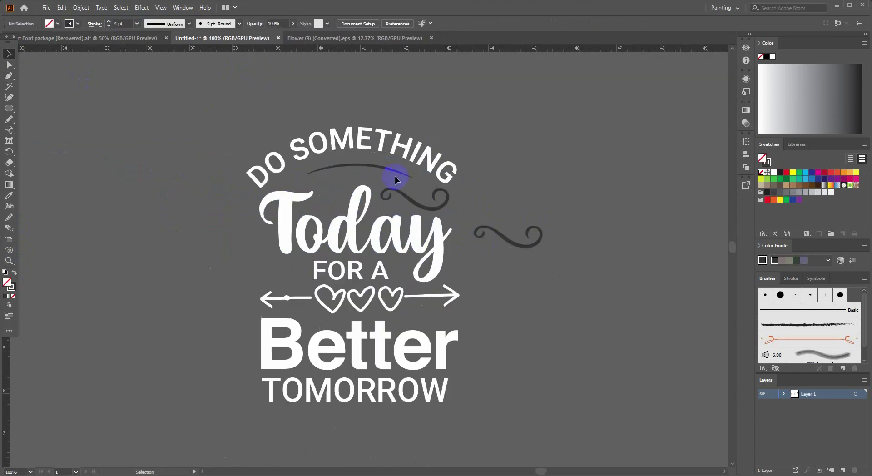
scroll(389, 167, "up", 2)
Step: Draw a small star above the T of Today and fill it white from the lettering
left_click(388, 168)
left_click(28, 80)
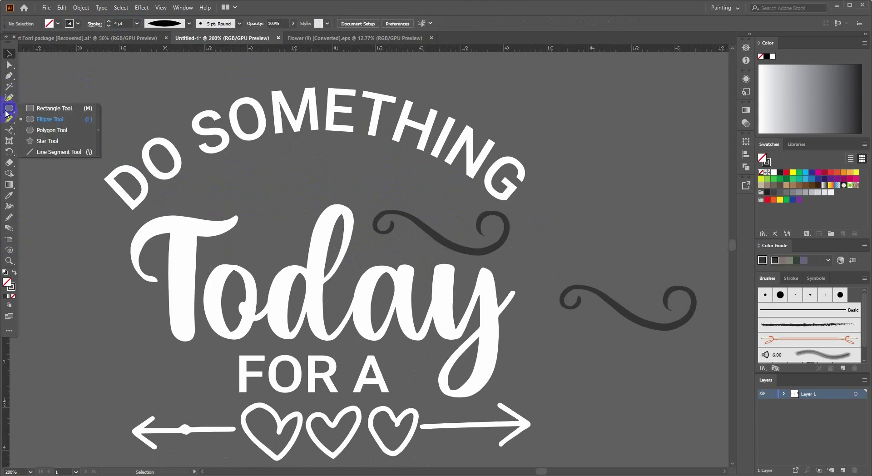
left_click_drag(8, 107, 41, 140)
scroll(242, 216, "up", 1)
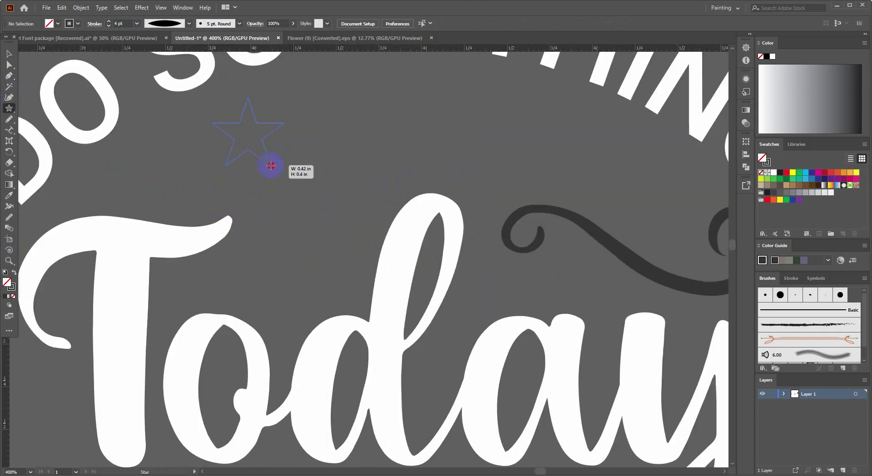
left_click_drag(271, 165, 271, 166)
left_click(9, 195)
left_click(112, 240)
Step: Duplicate the white star to its right
scroll(58, 116, "up", 1)
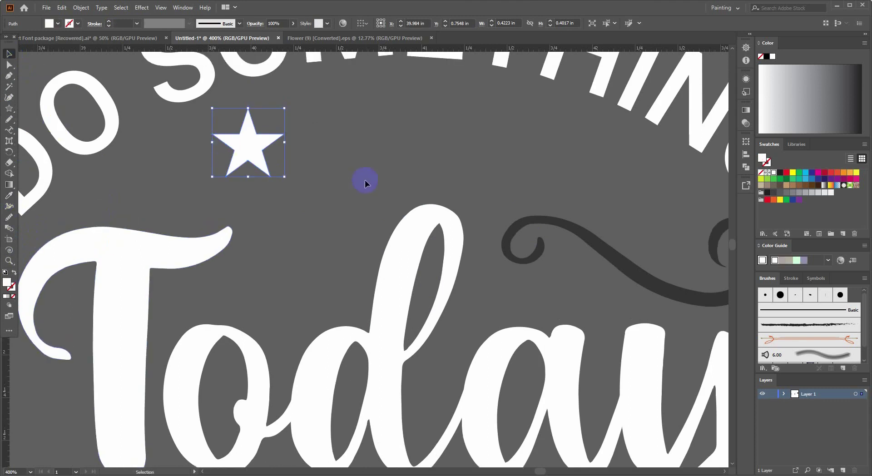
scroll(365, 181, "down", 2)
scroll(353, 191, "down", 1)
scroll(297, 253, "up", 2)
left_click(208, 204)
mouse_move(210, 216)
left_mouse_down()
mouse_move(325, 202)
mouse_move(439, 215)
left_mouse_up()
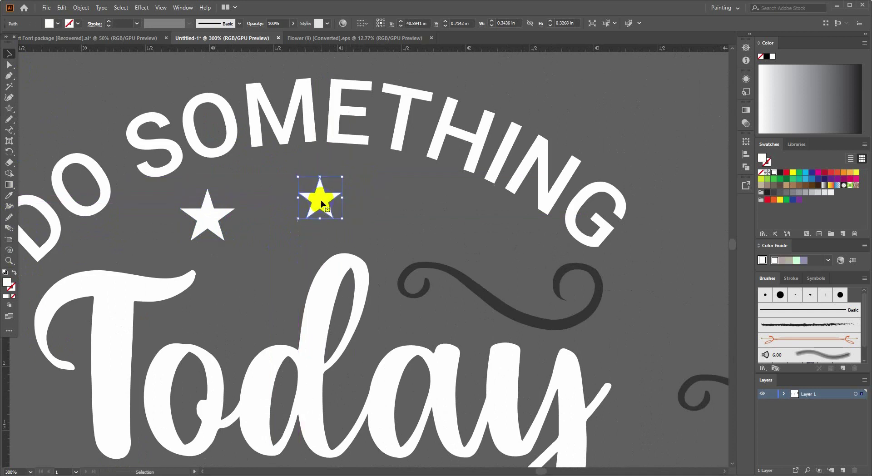
left_click(396, 231)
Step: Sample white onto the swirl above Today and remove the leftover dark swirl copy
scroll(549, 246, "down", 2)
scroll(549, 266, "down", 2)
mouse_move(548, 263)
left_mouse_down()
mouse_move(505, 171)
mouse_move(485, 177)
left_mouse_up()
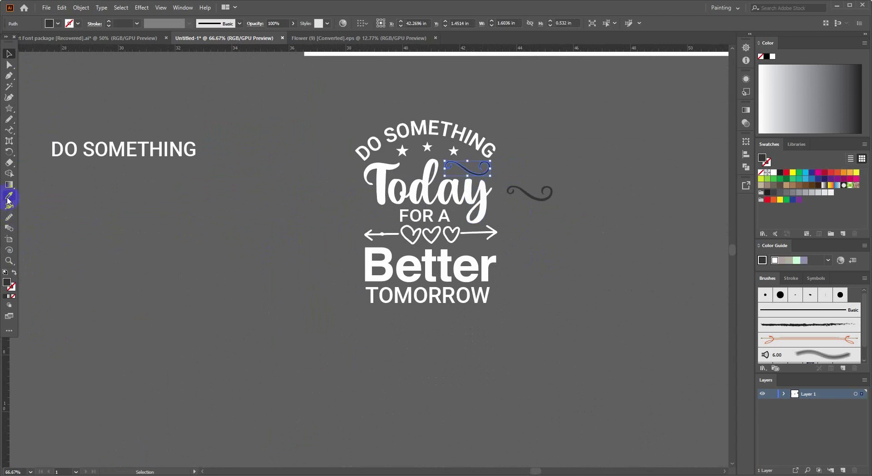
left_click(10, 196)
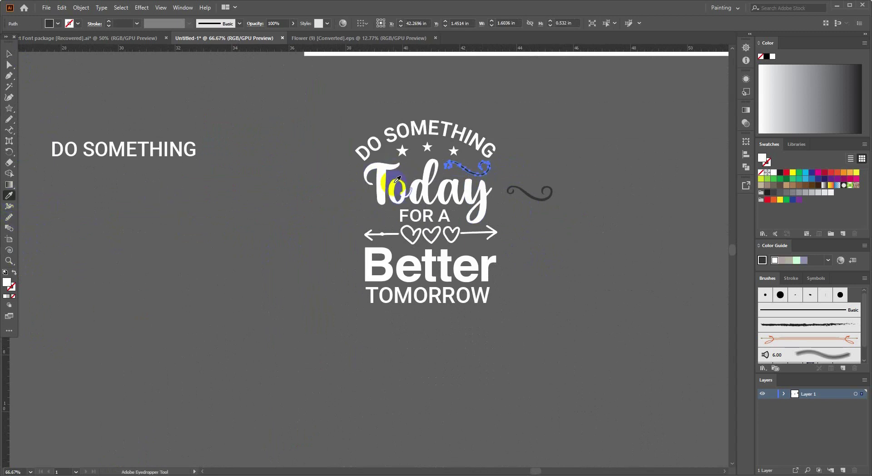
left_click(539, 154)
key("ctrl+z")
Step: Zoom out to the ornament sheet and ungroup its artwork
key("ctrl+minus")
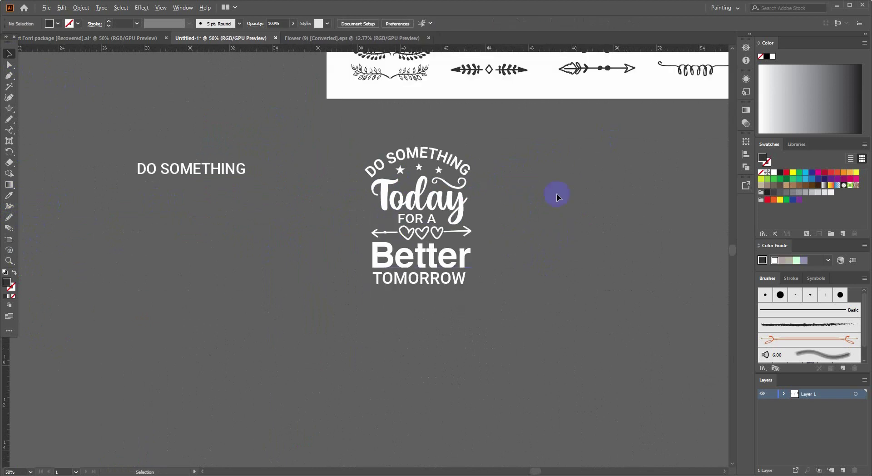
scroll(556, 195, "up", 5)
scroll(505, 235, "up", 3)
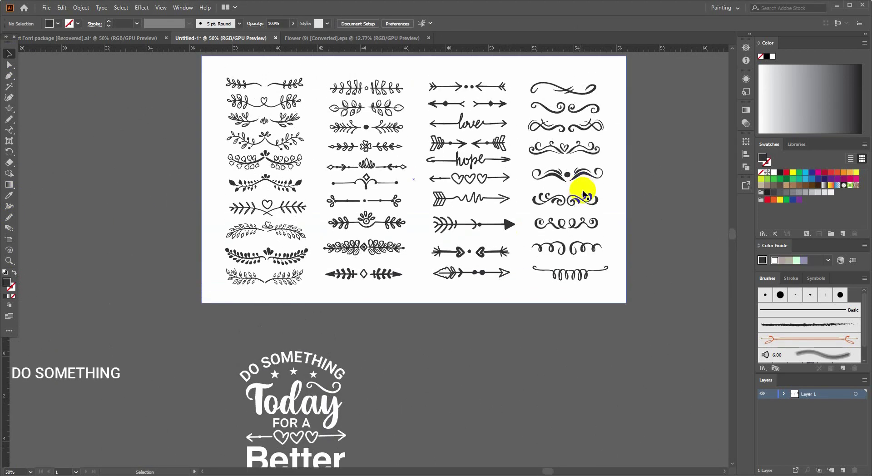
scroll(583, 186, "up", 2)
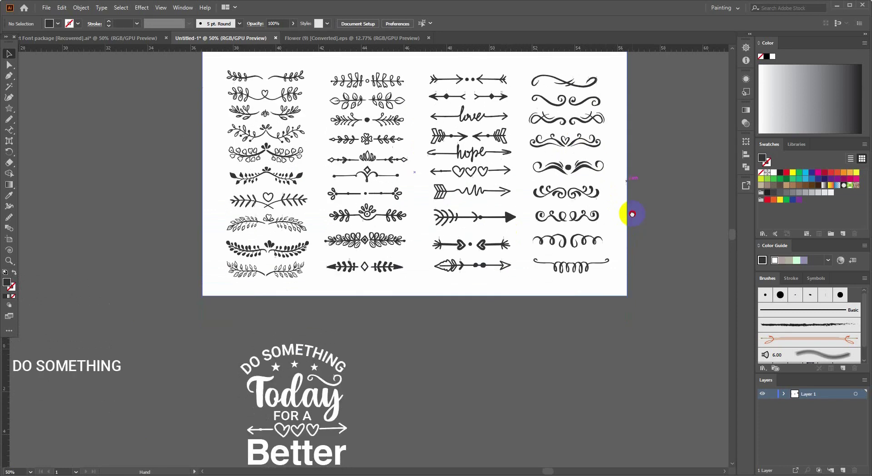
scroll(625, 223, "down", 2)
scroll(631, 213, "down", 1)
left_click(585, 187)
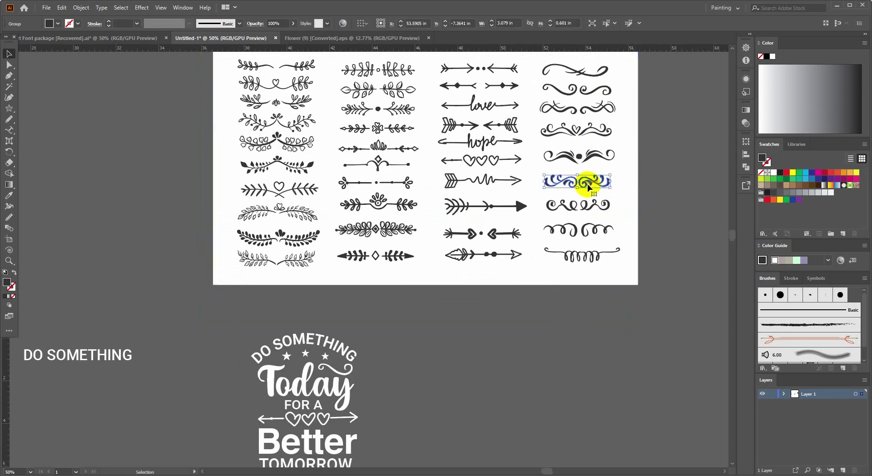
right_click(590, 184)
left_click(600, 260)
left_click(572, 299)
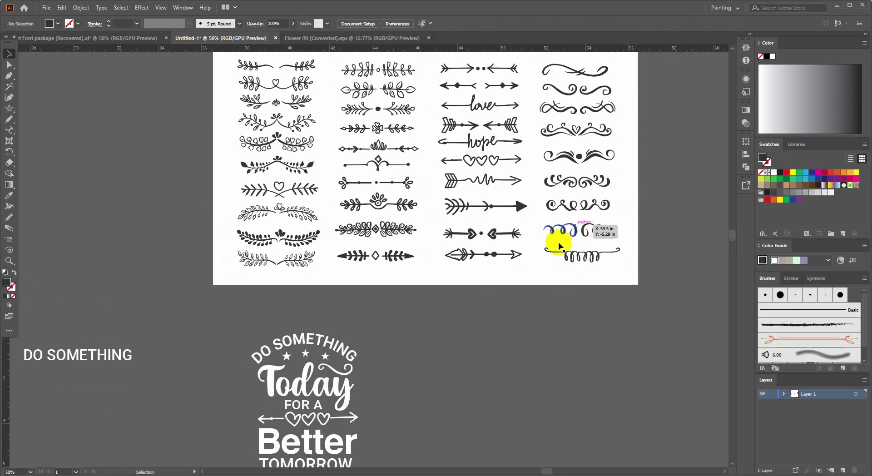
Step: Select the sheet's white background rectangle and enter Isolation Mode on it
left_click_drag(500, 312, 500, 282)
scroll(408, 177, "up", 1)
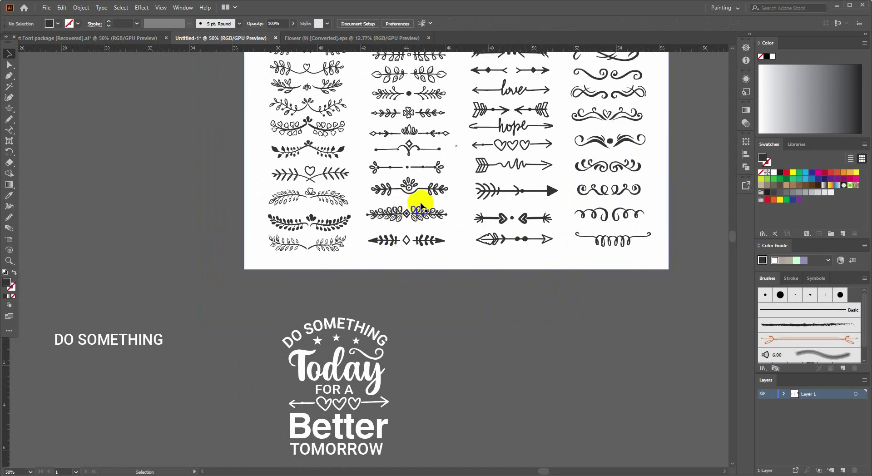
left_click(407, 187)
scroll(409, 184, "up", 2)
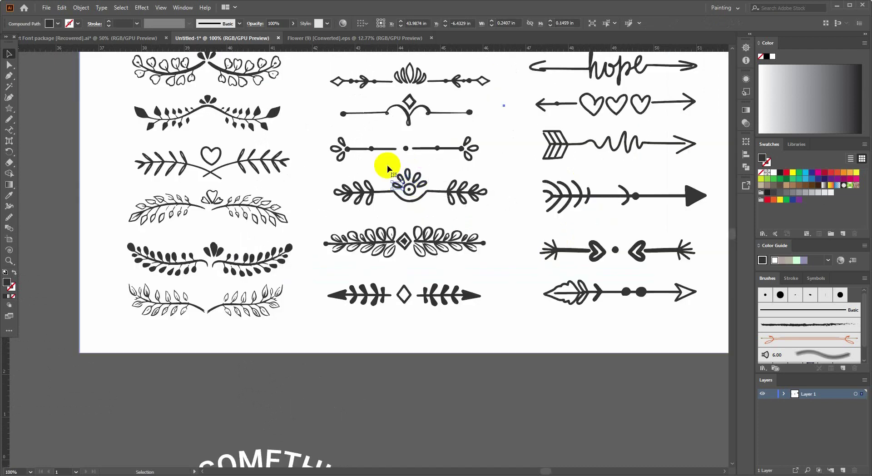
double_click(429, 186)
scroll(429, 186, "down", 5)
left_click_drag(507, 239, 509, 232)
Step: Try Snap to Pixel Grid, exit Isolation Mode, and undo an accidental rotation
right_click(450, 136)
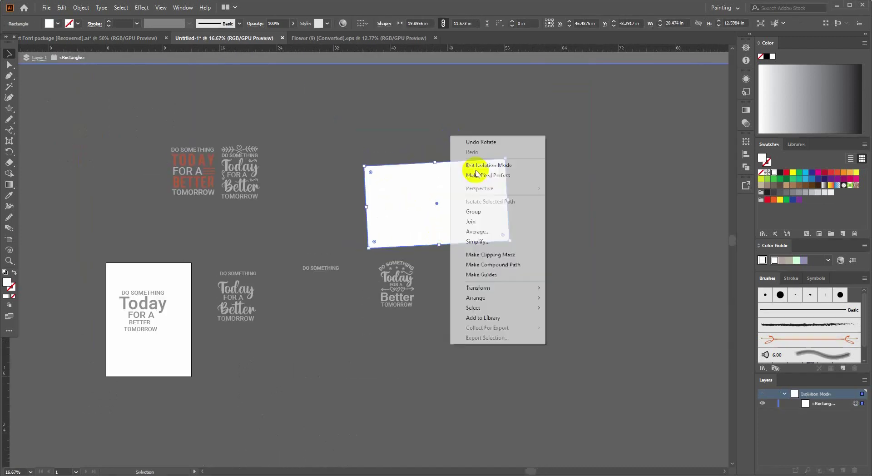
left_click(509, 175)
right_click(500, 177)
left_click(517, 157)
scroll(500, 160, "up", 1)
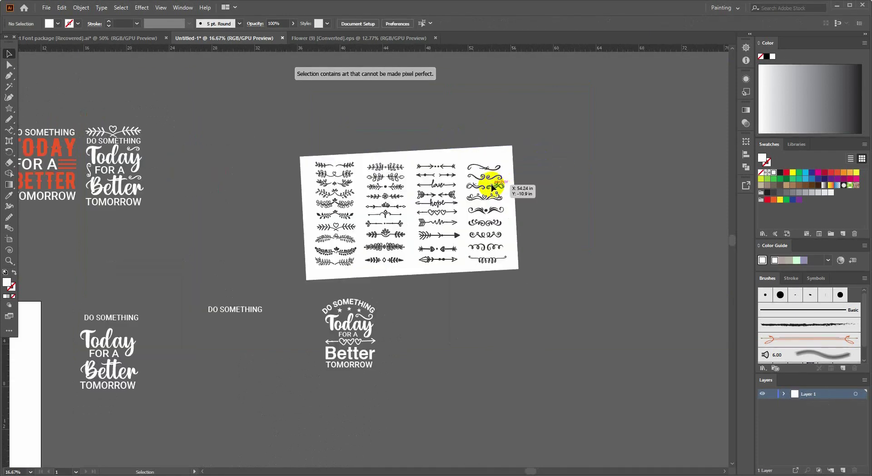
key("ctrl+z")
Step: Re-isolate and exit, then select and delete the white background rectangle
double_click(532, 154)
right_click(529, 124)
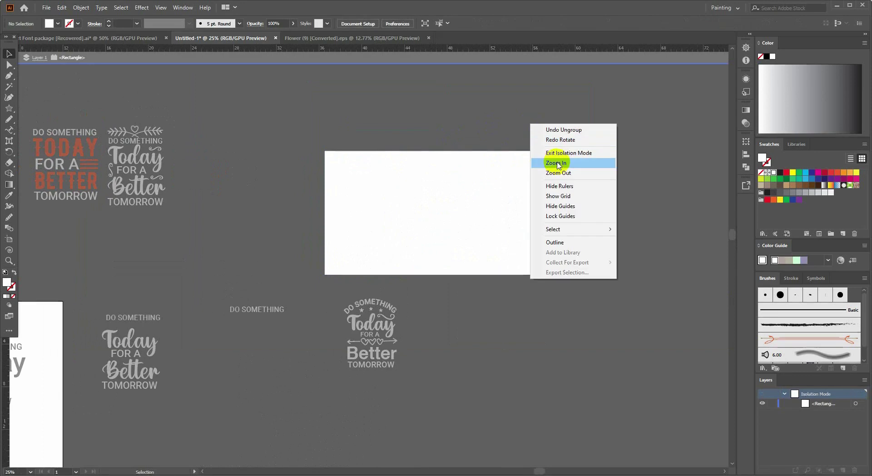
left_click(563, 153)
left_click(518, 156)
key("Delete")
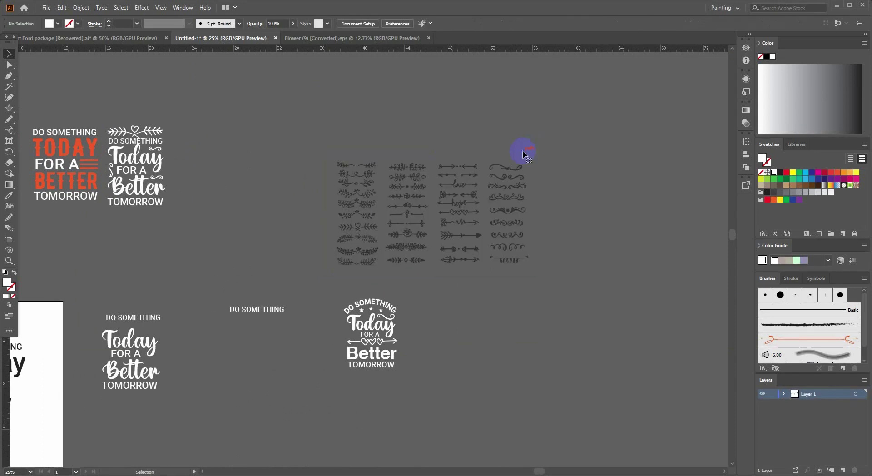
Step: Select a piece of the crown ornament, then pick out the small leaf sprig ornament
scroll(318, 239, "up", 2)
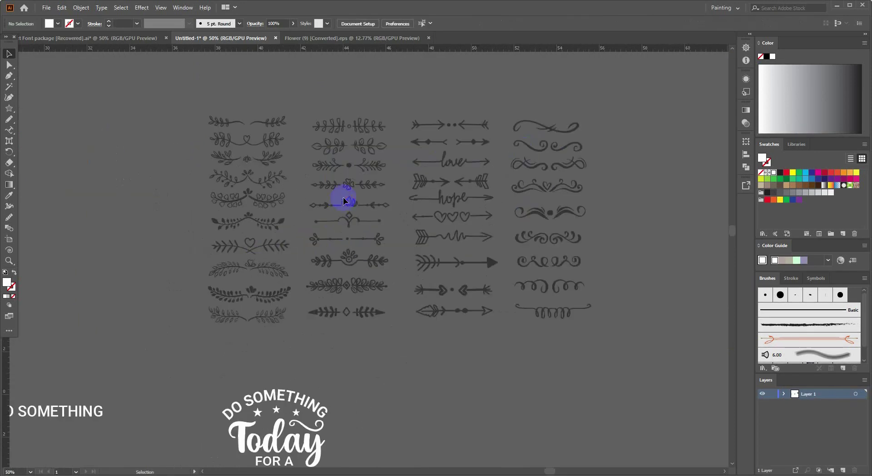
scroll(349, 197, "up", 3)
left_click(339, 192)
left_click(364, 229)
scroll(364, 230, "down", 2)
scroll(370, 238, "down", 1)
scroll(498, 227, "up", 1)
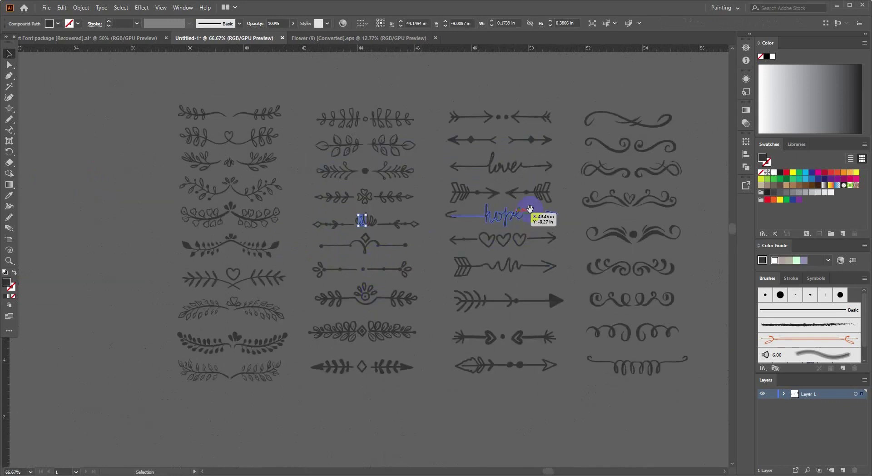
left_click_drag(280, 153, 413, 106)
scroll(282, 159, "up", 2)
scroll(286, 173, "down", 2)
scroll(400, 123, "down", 1)
scroll(411, 111, "down", 1)
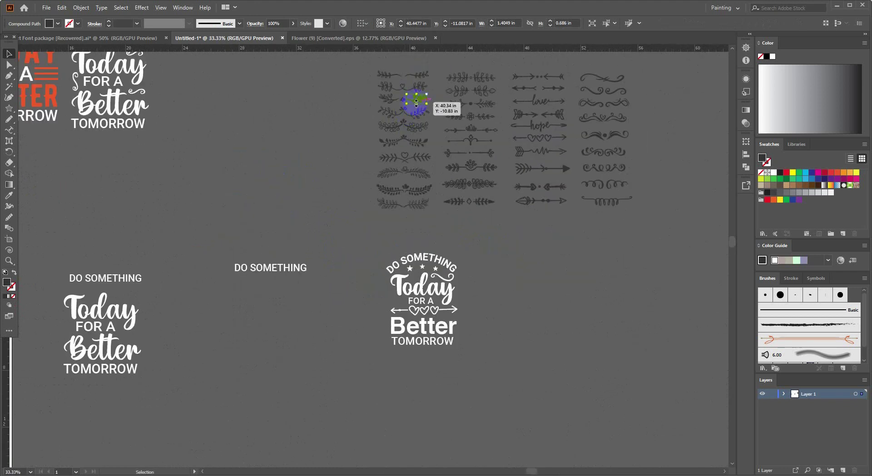
Step: Place the leaf sprig just left of FOR A and eyedrop the white lettering colour onto it
left_click_drag(419, 103, 399, 297)
scroll(399, 297, "up", 8)
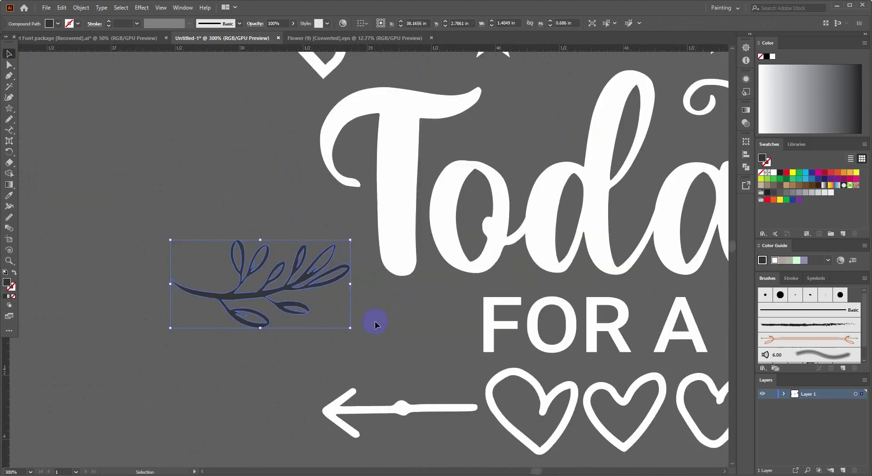
scroll(317, 282, "down", 1)
left_click_drag(277, 255, 398, 299)
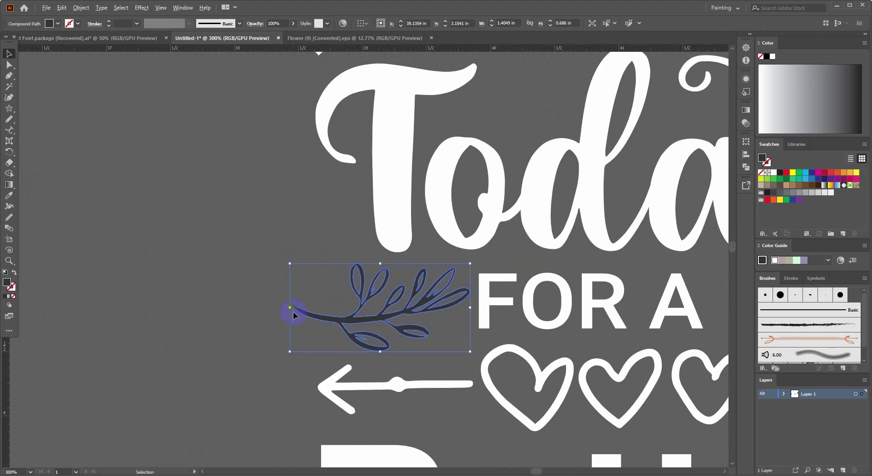
scroll(288, 313, "down", 1)
left_click(8, 197)
left_click(356, 227)
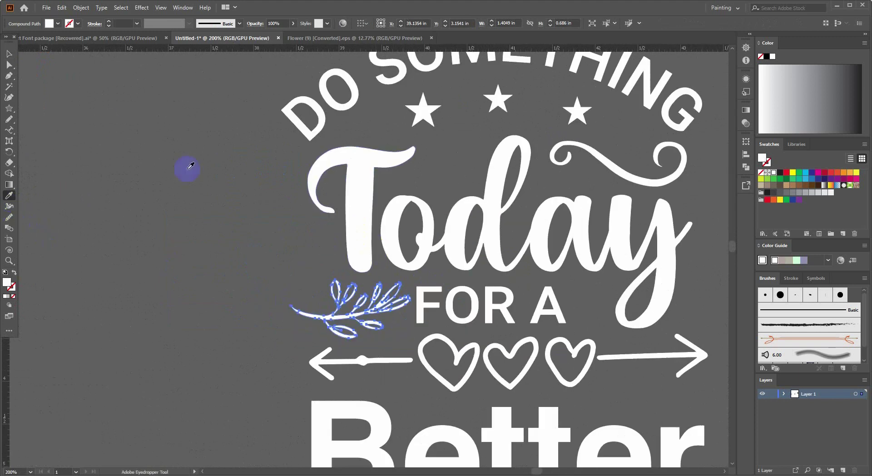
left_click(11, 55)
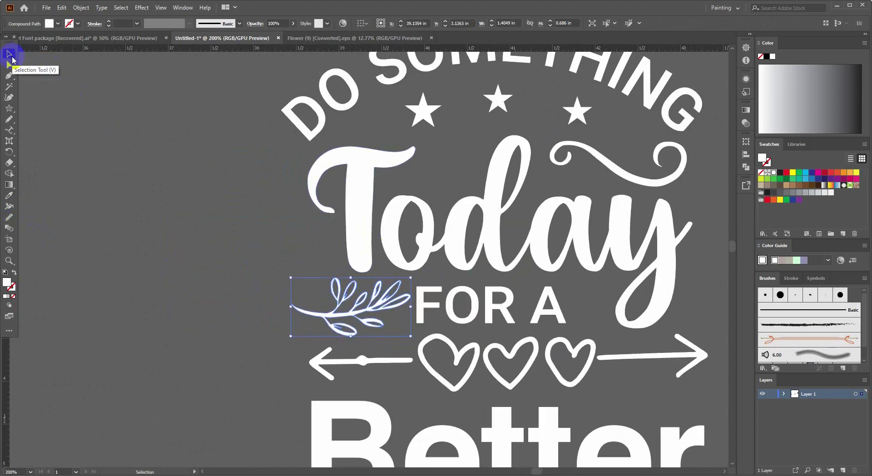
Step: Reflect the leaf sprig vertically and scale it down slightly
right_click(344, 294)
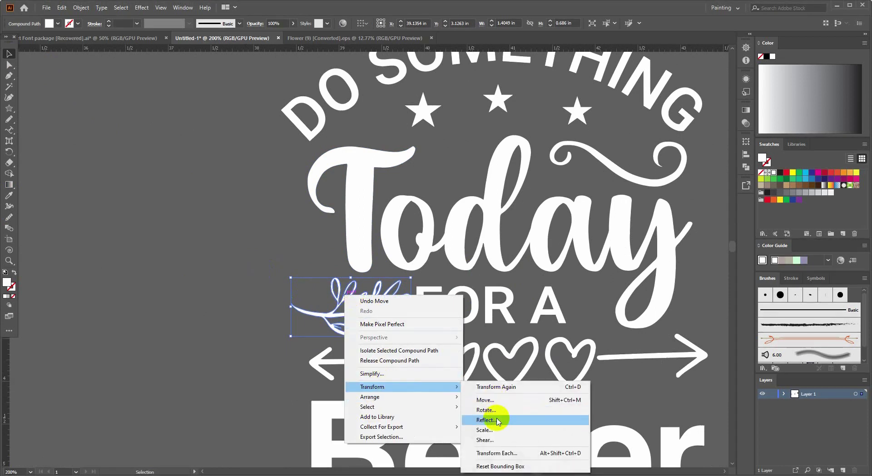
mouse_move(372, 387)
left_click(495, 419)
left_click(439, 300)
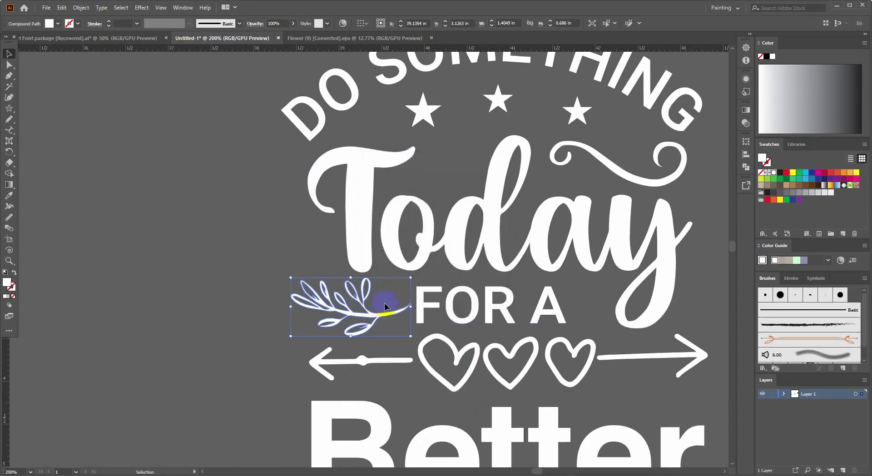
left_click_drag(410, 307, 404, 307)
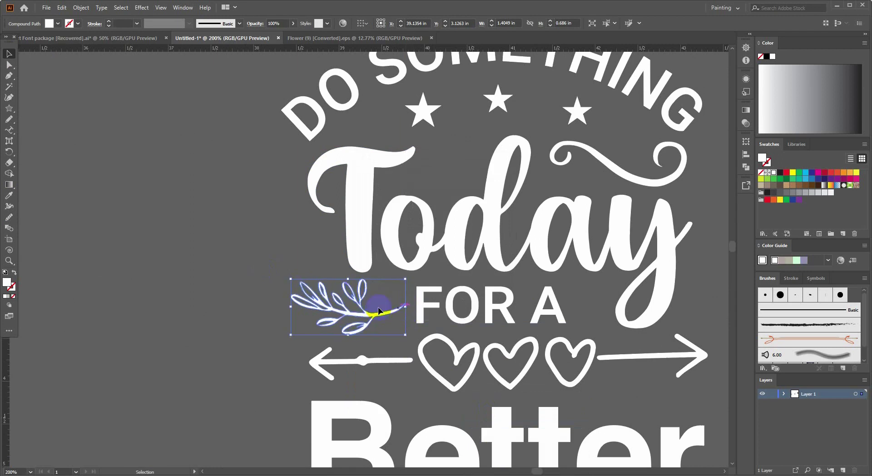
scroll(308, 309, "down", 3)
left_click(533, 315)
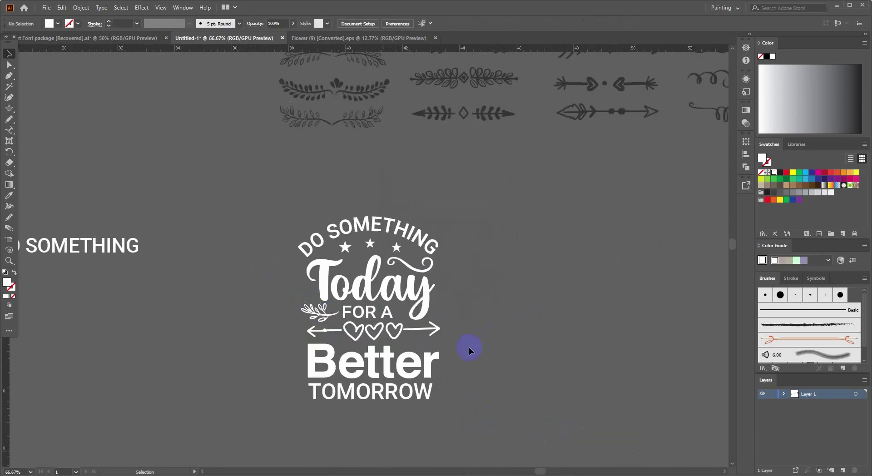
Step: Select the finished lettering group and move it beside the red and white variants
left_click_drag(477, 331, 478, 313)
scroll(411, 232, "down", 1)
left_click(385, 247)
right_click(385, 248)
left_click(403, 307)
scroll(403, 307, "down", 1)
mouse_move(406, 263)
left_mouse_down()
mouse_move(405, 319)
mouse_move(237, 187)
left_mouse_up()
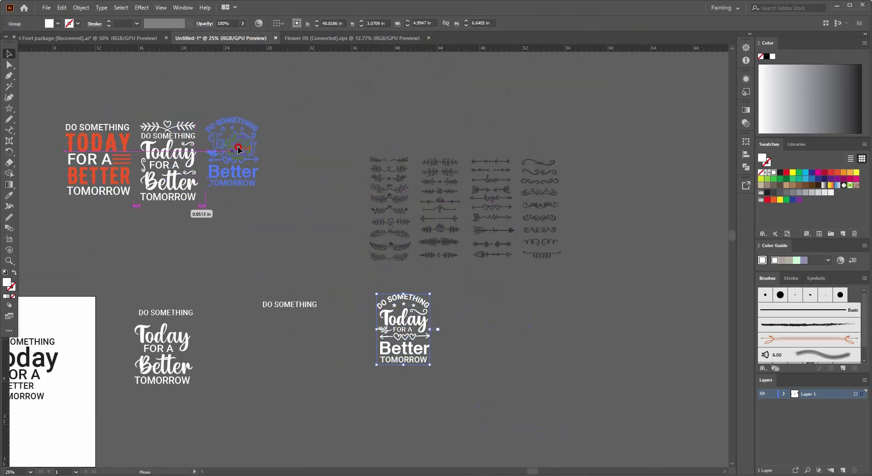
scroll(237, 187, "up", 1)
Step: Enlarge the lettering design to match the size of the other two designs
mouse_move(231, 196)
left_mouse_down()
mouse_move(245, 217)
mouse_move(232, 210)
mouse_move(268, 200)
left_mouse_up()
left_click(249, 237)
left_click(231, 212)
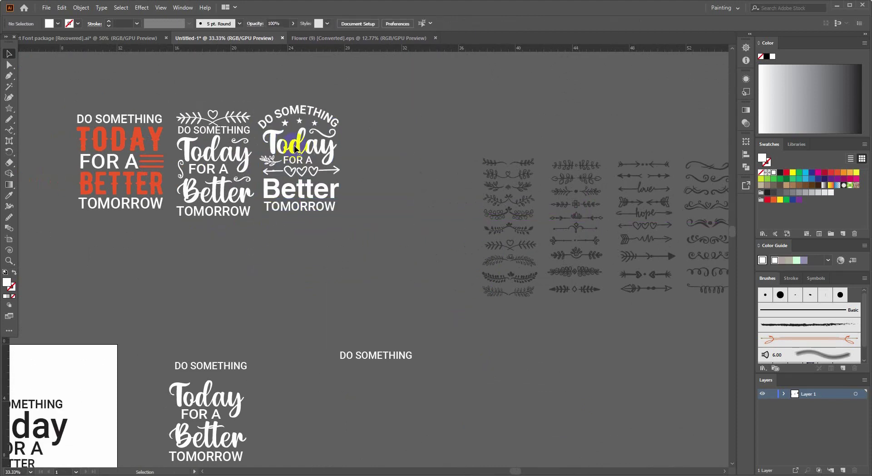
left_click(305, 155)
left_click(335, 209)
scroll(343, 198, "up", 2)
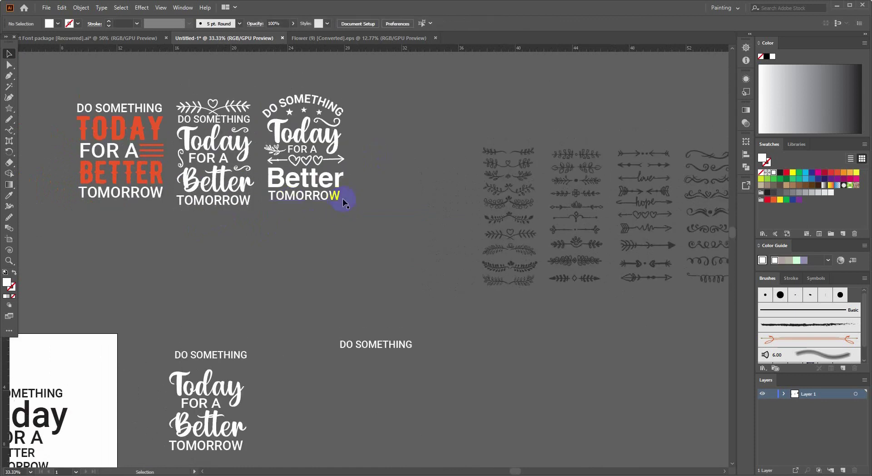
scroll(342, 198, "down", 3)
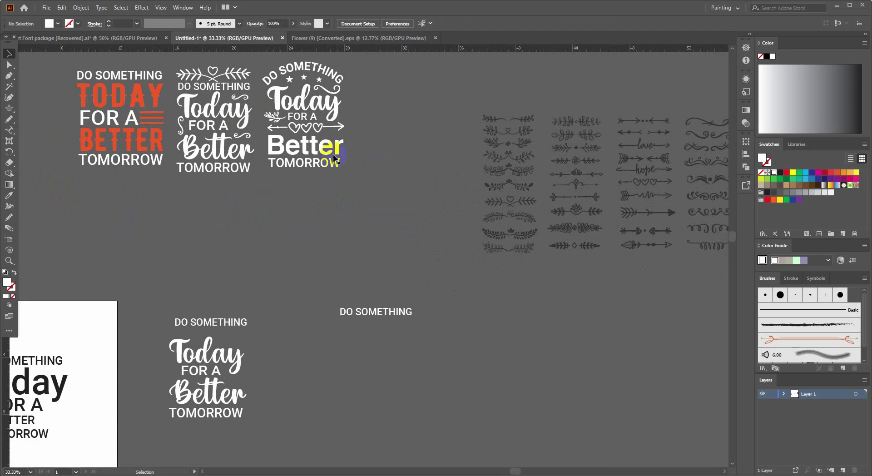
Step: Nudge the third design into line with the others and fine-tune its size
scroll(335, 158, "up", 2)
left_click_drag(331, 158, 371, 155)
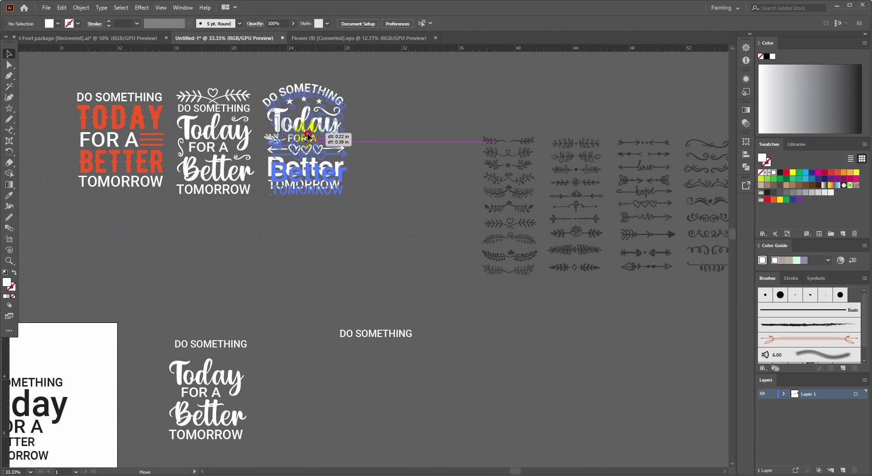
scroll(293, 86, "up", 1)
left_click_drag(314, 93, 314, 96)
scroll(418, 178, "down", 1)
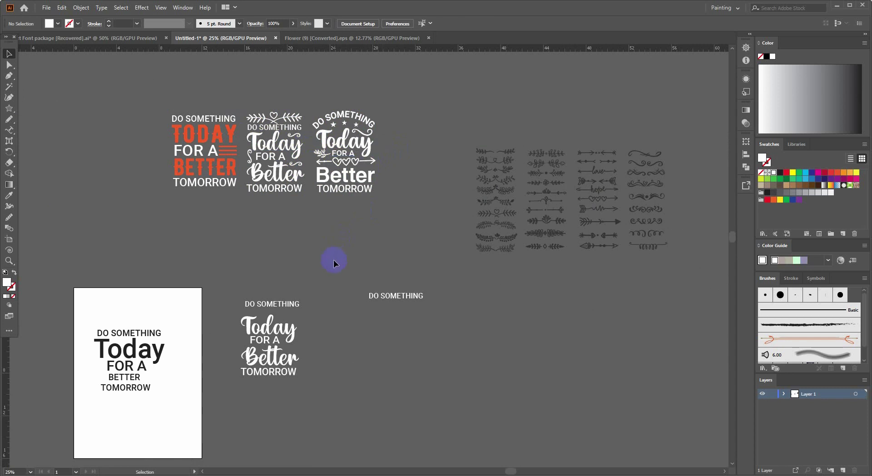
scroll(333, 258, "down", 1)
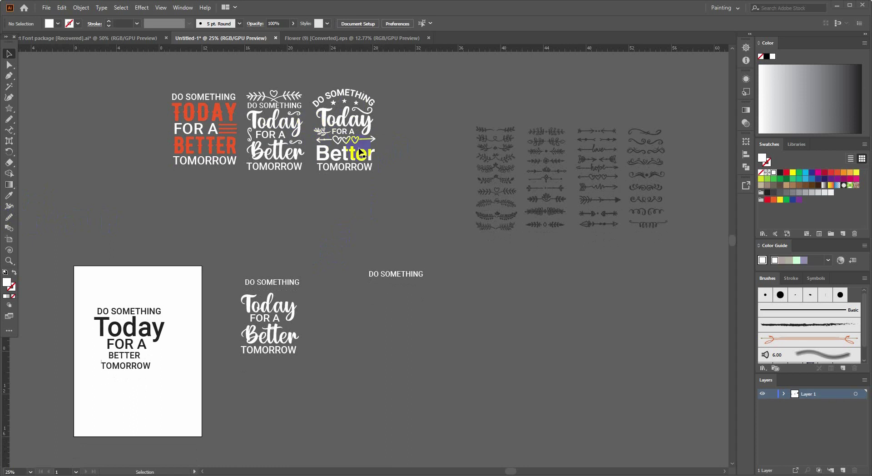
Step: Move the black Roboto quote lettering off the white artboard
scroll(360, 152, "up", 1)
left_click(265, 227)
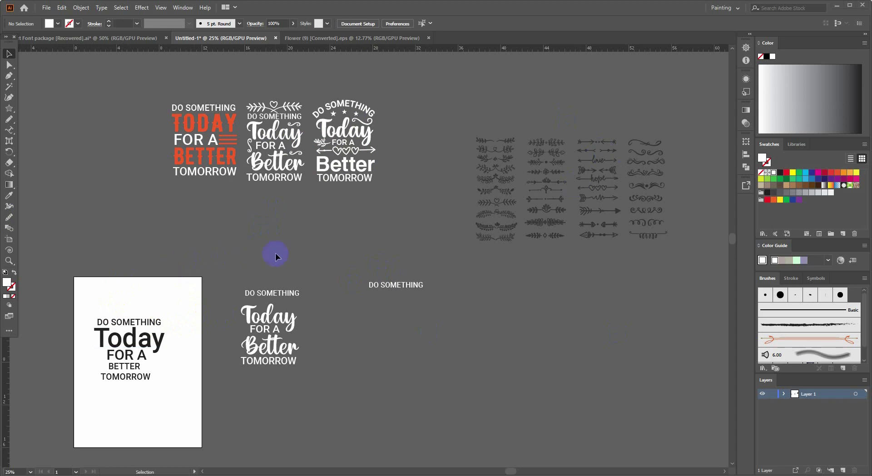
scroll(156, 301, "up", 1)
scroll(179, 358, "down", 3)
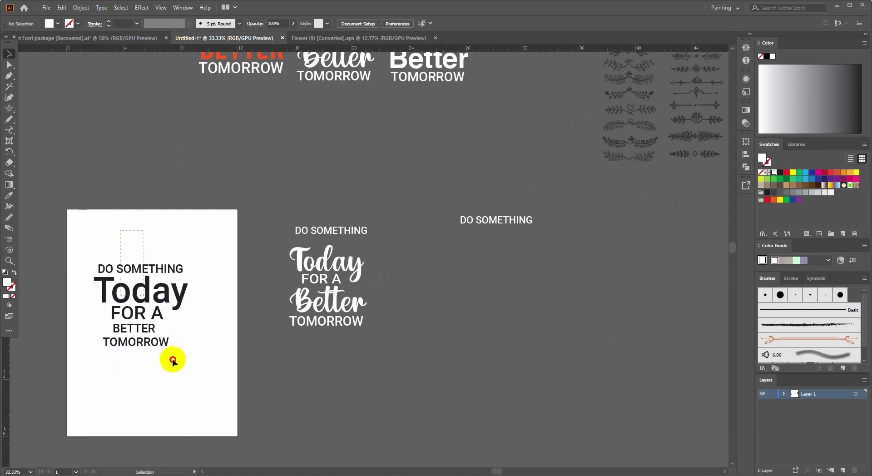
left_click_drag(150, 300, 531, 314)
mouse_move(594, 335)
left_mouse_down()
mouse_move(430, 381)
mouse_move(329, 361)
left_mouse_up()
Step: Set DO SOMETHING apart, up and to the right of the quote, and pick the Type tool
left_click_drag(416, 339, 459, 350)
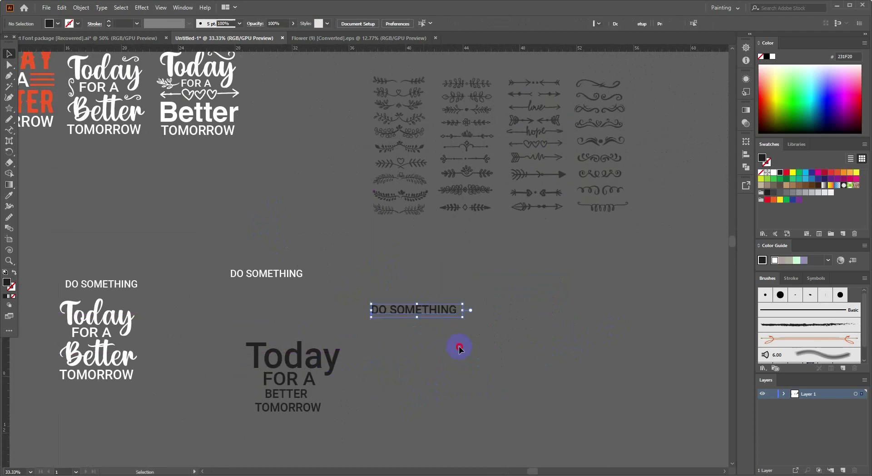
left_click(58, 164)
left_click(10, 132)
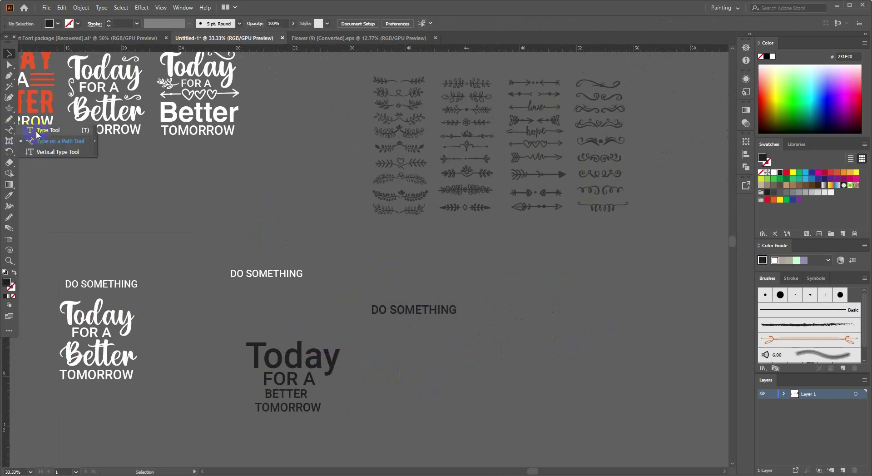
left_click(372, 249)
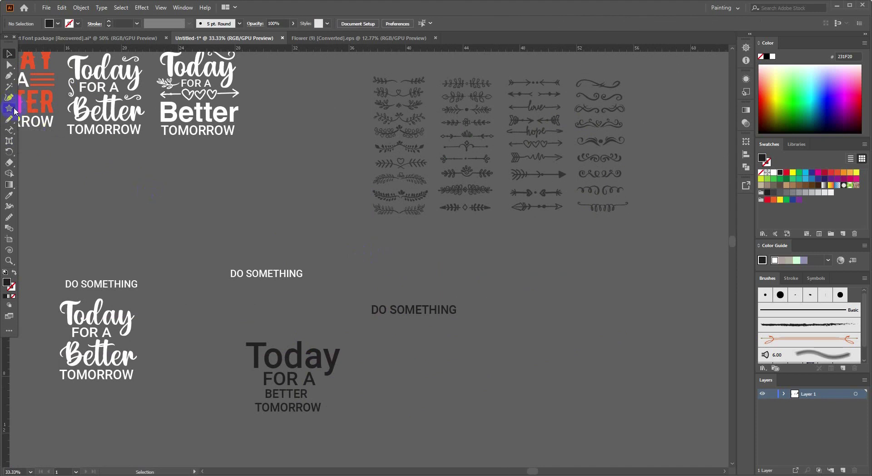
left_click_drag(8, 132, 43, 135)
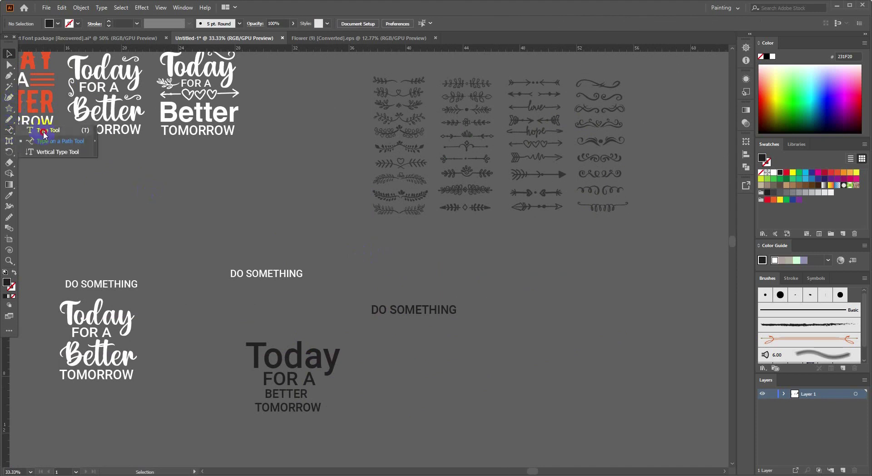
Step: Take DO out of the DO SOMETHING line and paste it as its own text object
scroll(381, 310, "up", 2)
left_click_drag(375, 316, 344, 318)
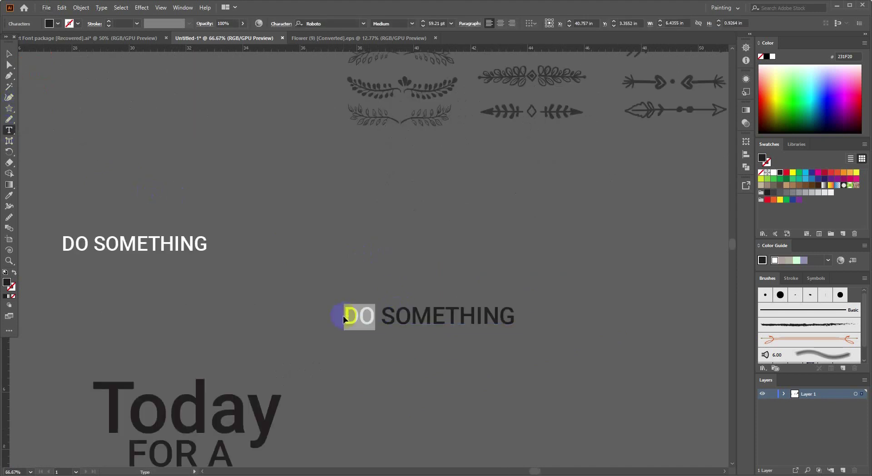
key("Delete")
key("Delete")
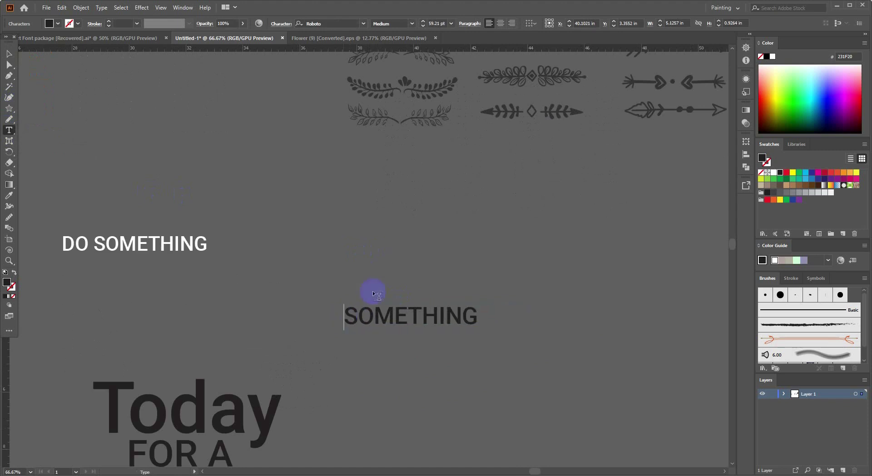
key("Escape")
left_click(399, 276)
key("ctrl+v")
Step: Enlarge DO and centre it directly above SOMETHING
left_click(379, 263)
mouse_move(379, 271)
left_mouse_down()
mouse_move(414, 288)
mouse_move(389, 287)
mouse_move(385, 242)
left_mouse_up()
left_click_drag(320, 214, 364, 232)
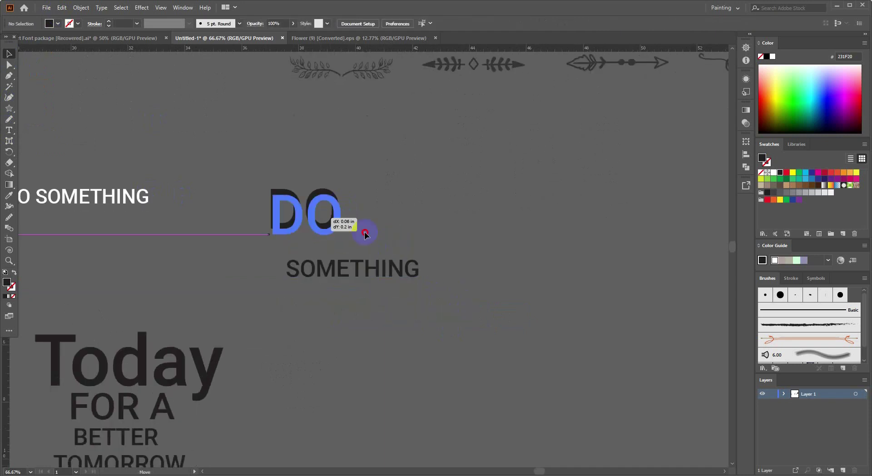
left_click(371, 247)
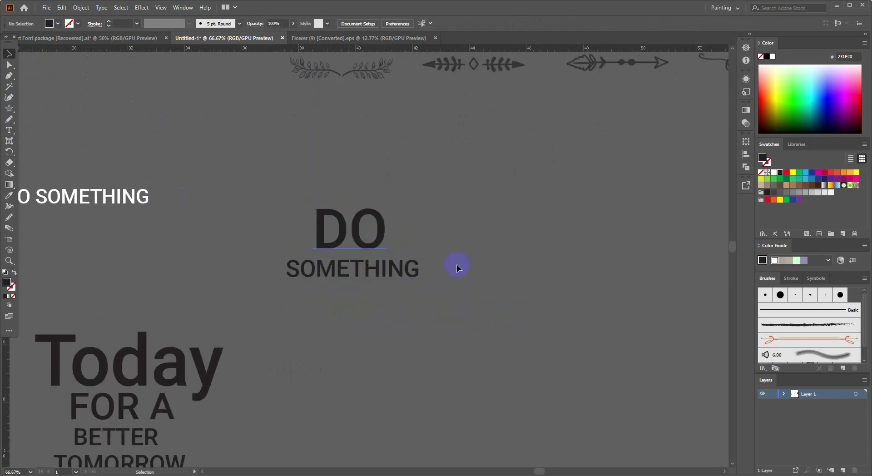
scroll(422, 284, "down", 1, "alt")
scroll(366, 247, "up", 2, "alt")
left_click(370, 236)
left_click_drag(371, 195, 373, 234)
left_click(403, 288, "shift")
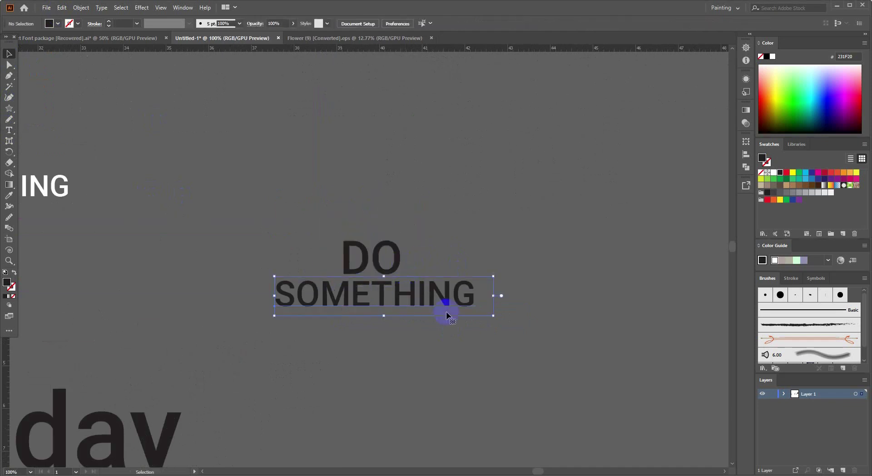
scroll(448, 307, "down", 4, "alt")
left_click(296, 318)
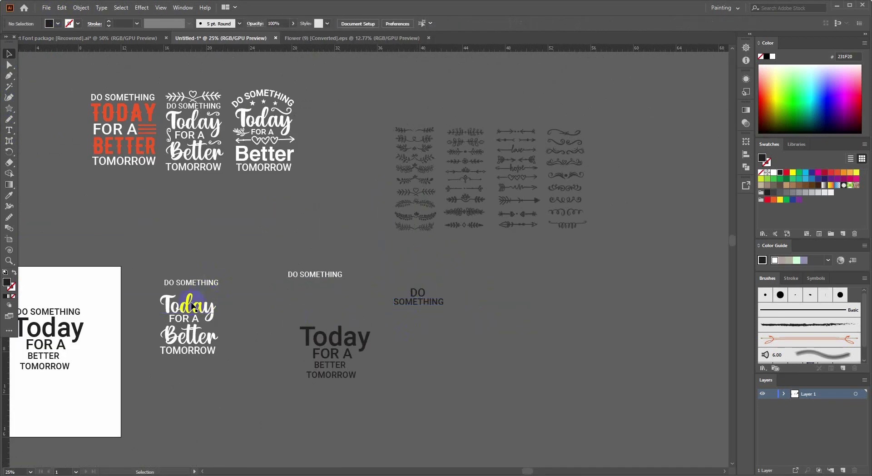
Step: Move the white script quote group under the stacked DO SOMETHING
left_click(182, 312)
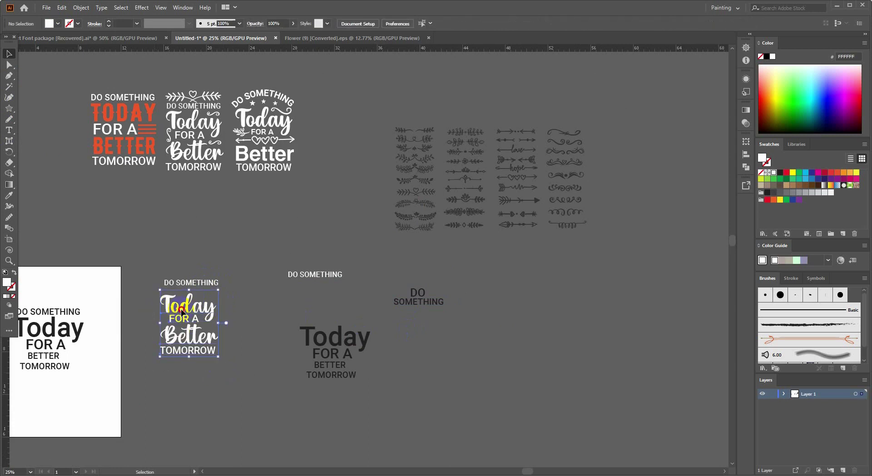
mouse_move(182, 312)
left_mouse_down()
mouse_move(444, 356)
mouse_move(437, 333)
left_mouse_up()
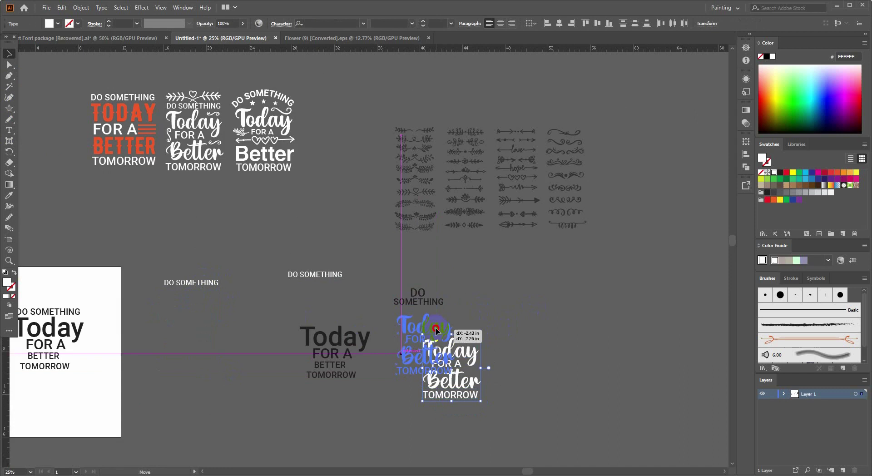
left_click(494, 329)
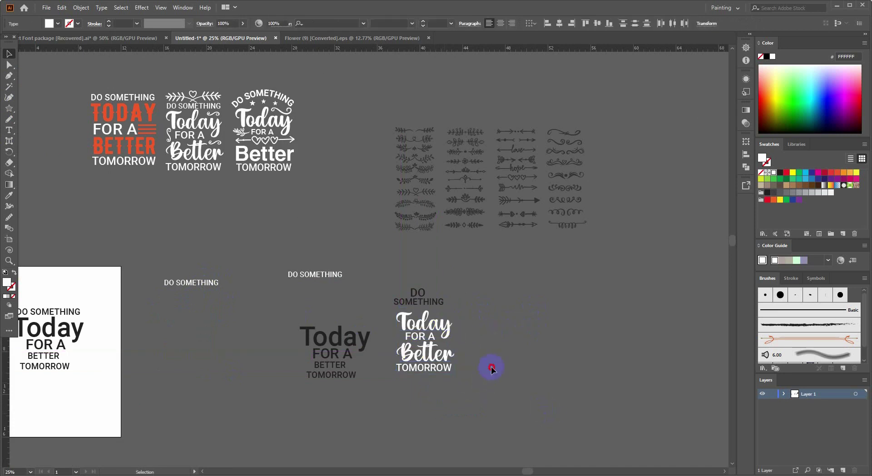
left_click_drag(493, 365, 618, 328)
Step: Restyle Today in the BRIPOKUS font with the Eyedropper, using the BRIPOKUS sample
left_click(9, 195)
scroll(282, 242, "down", 2)
scroll(286, 247, "left", 10)
scroll(256, 225, "up", 1)
scroll(257, 225, "up", 3)
scroll(282, 227, "up", 1)
scroll(467, 204, "up", 1)
scroll(273, 334, "up", 2)
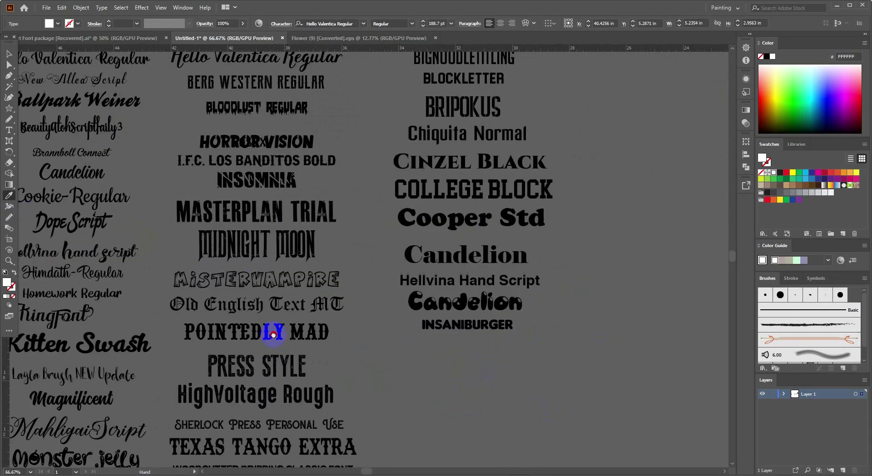
scroll(318, 305, "up", 2)
scroll(268, 295, "up", 2)
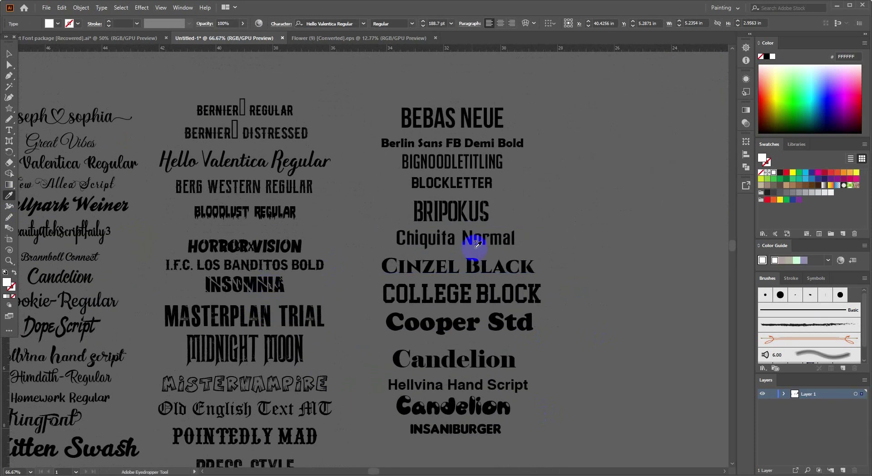
scroll(479, 229, "down", 1)
left_click(451, 229)
scroll(416, 235, "down", 2)
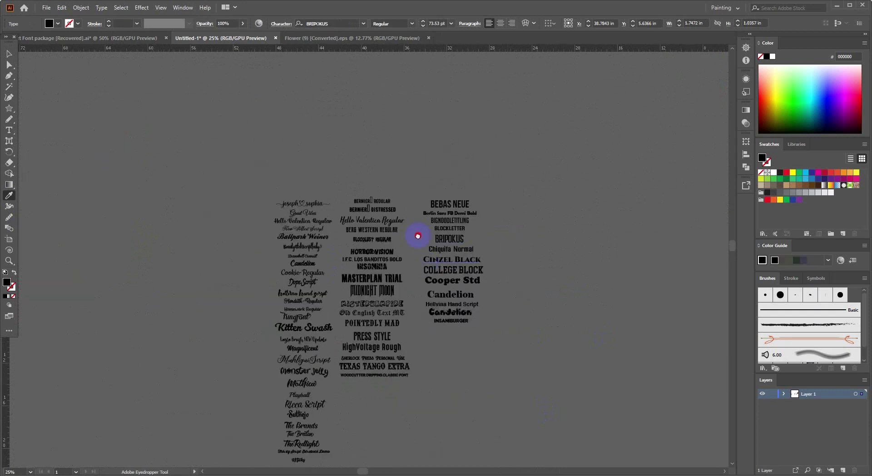
left_click_drag(416, 235, 1, 66)
Step: Enlarge TODAY and place it directly below SOMETHING
left_click(9, 54)
scroll(562, 261, "up", 2)
scroll(141, 239, "up", 1)
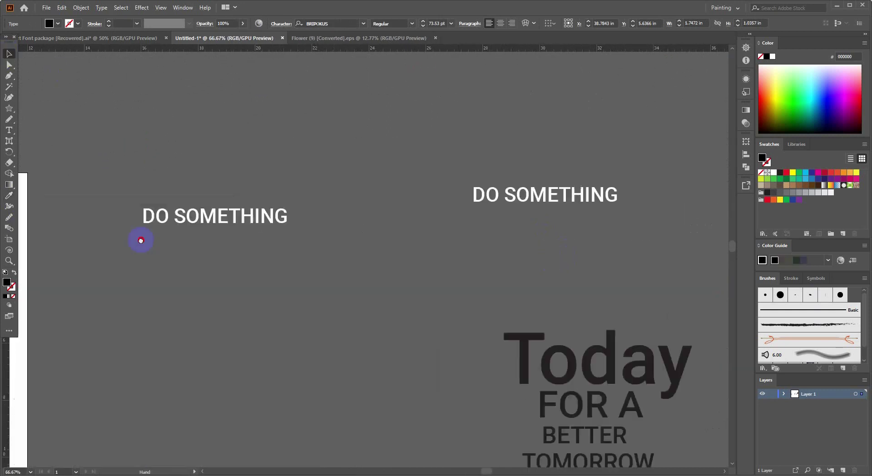
scroll(231, 292, "right", 2)
scroll(390, 350, "up", 1)
mouse_move(364, 320)
left_mouse_down()
mouse_move(407, 269)
mouse_move(424, 270)
mouse_move(354, 267)
left_mouse_up()
left_click_drag(403, 255, 474, 258)
left_click_drag(413, 269, 410, 279)
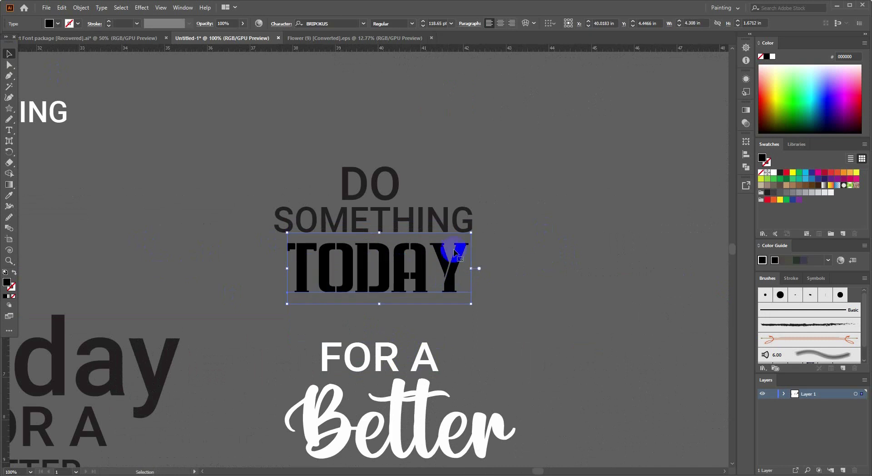
left_click(415, 219)
scroll(420, 224, "up", 1)
scroll(285, 248, "up", 2)
Step: Resize SOMETHING and move it into place just above TODAY
left_click_drag(265, 242, 311, 241)
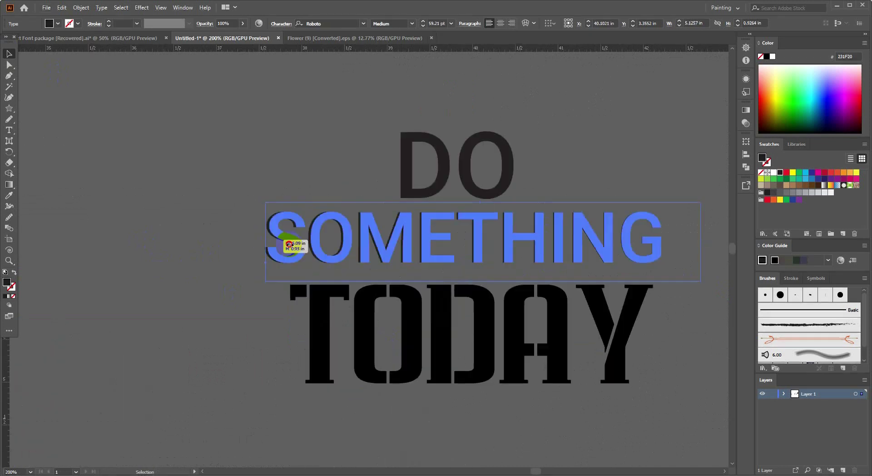
left_click_drag(365, 251, 345, 260)
scroll(375, 288, "up", 1)
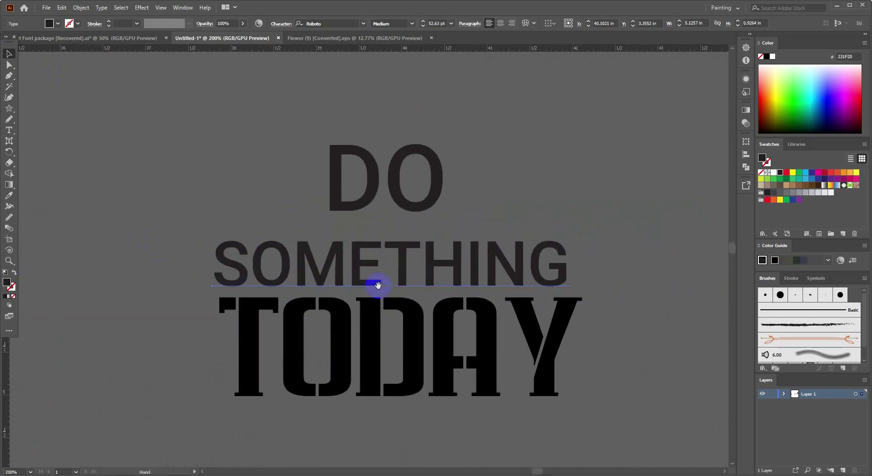
left_click(9, 132)
left_click_drag(630, 243, 532, 253)
left_click(483, 263)
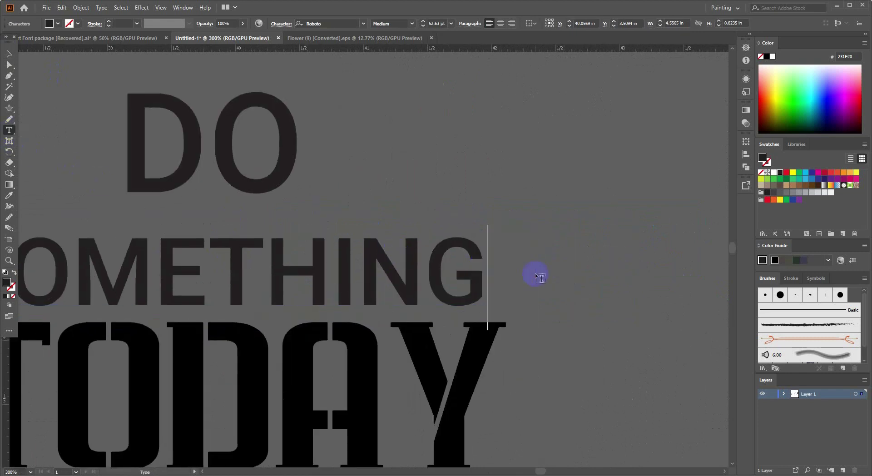
left_click(9, 49)
scroll(224, 253, "down", 1)
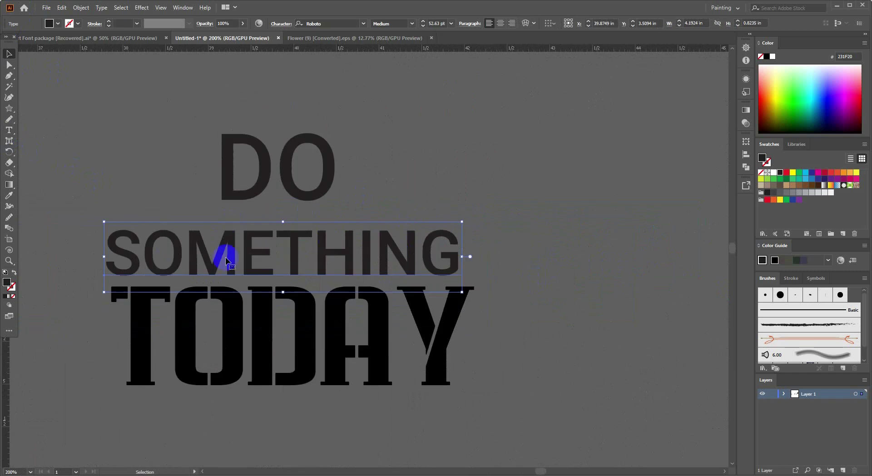
scroll(210, 253, "up", 1)
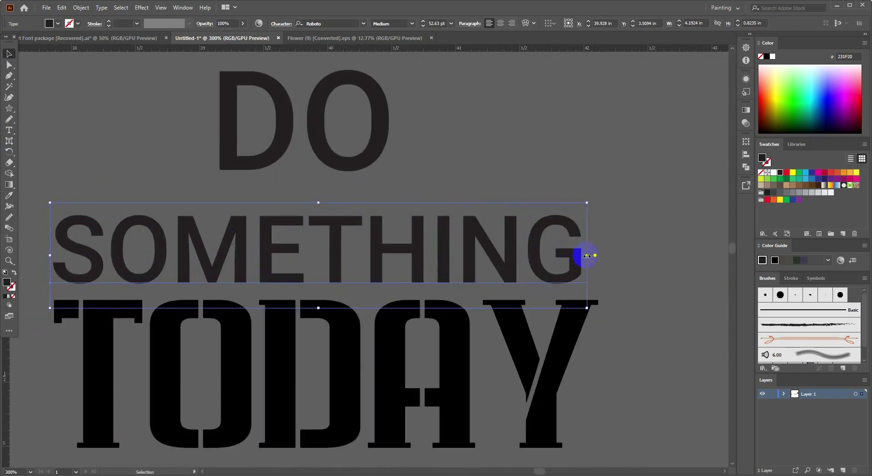
Step: Stretch SOMETHING to TODAY's width, nudge it up, and bring DO down closer
left_click_drag(587, 255, 605, 255)
key("Up")
mouse_move(374, 169)
left_mouse_down()
mouse_move(371, 192)
mouse_move(391, 185)
left_mouse_up()
scroll(387, 187, "down", 1)
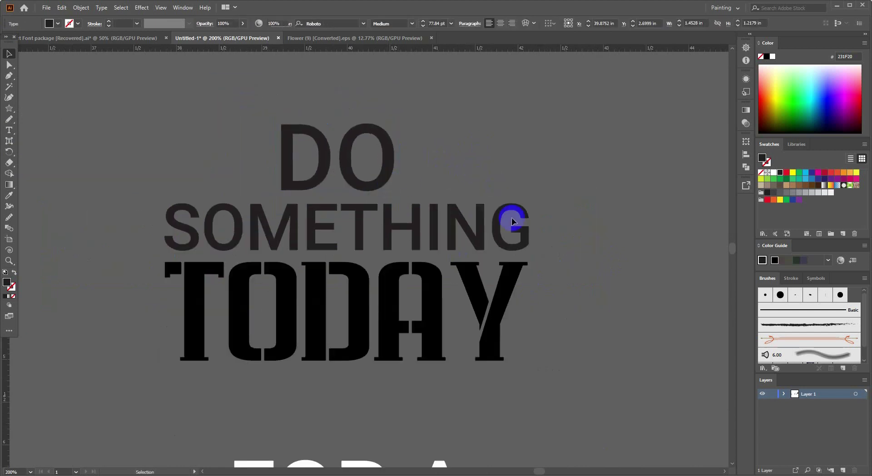
scroll(510, 225, "down", 2)
left_click(516, 278)
left_click(594, 296)
scroll(575, 332, "down", 2)
scroll(502, 233, "up", 1)
scroll(467, 231, "up", 1)
scroll(469, 232, "down", 1)
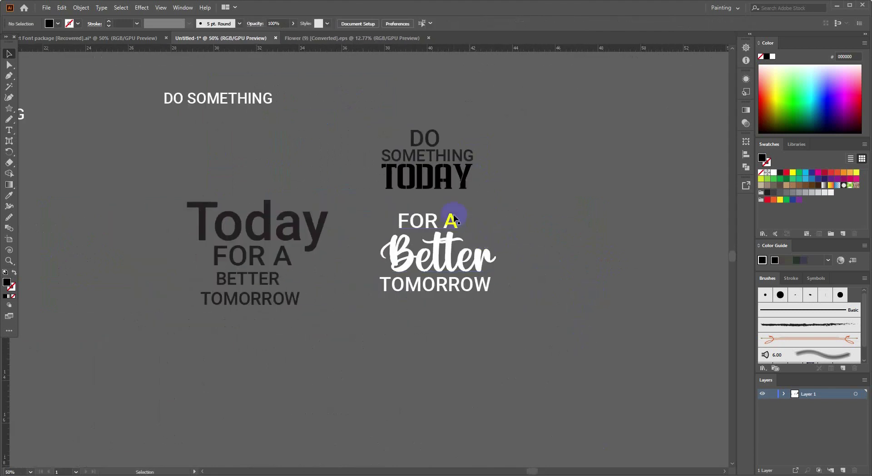
scroll(454, 218, "up", 1)
scroll(490, 230, "up", 1)
scroll(495, 236, "up", 1)
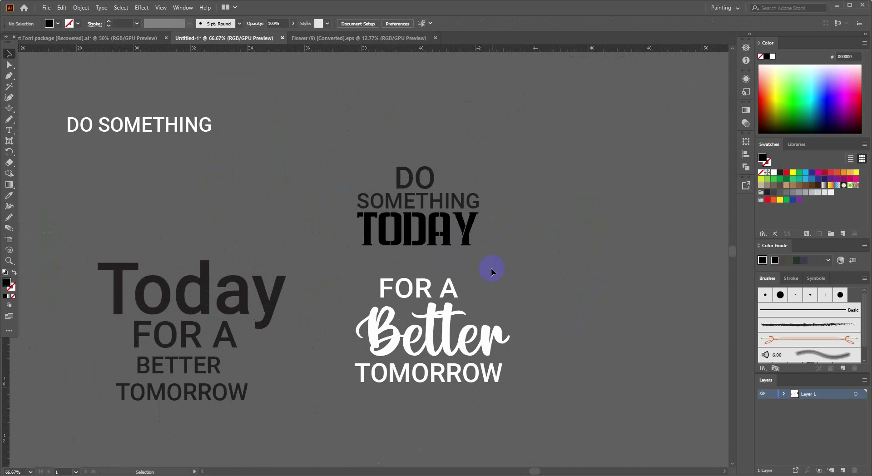
left_click(470, 229)
scroll(473, 230, "up", 2)
left_click_drag(494, 234, 500, 234)
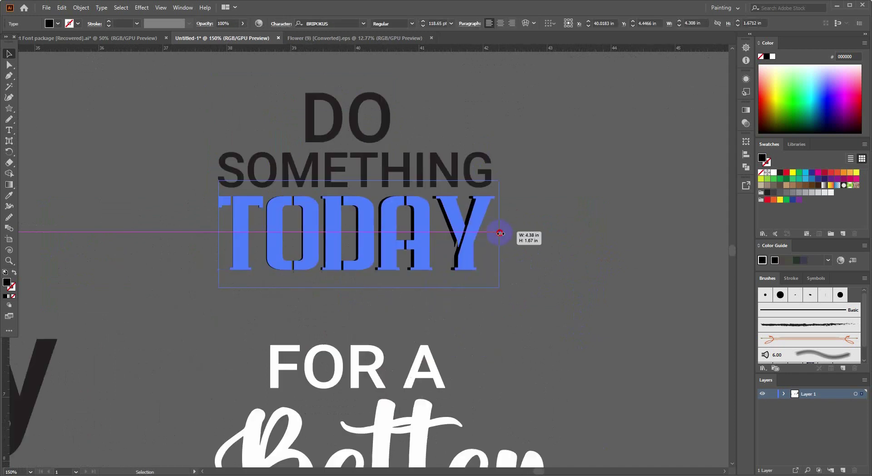
left_click(533, 239)
scroll(537, 239, "down", 2)
scroll(454, 212, "down", 3)
scroll(453, 211, "down", 3)
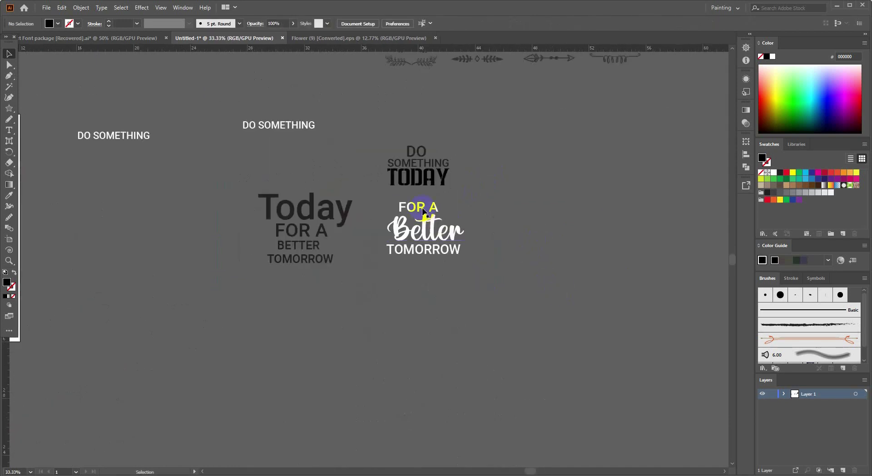
left_click(385, 235)
left_click_drag(426, 232, 487, 273)
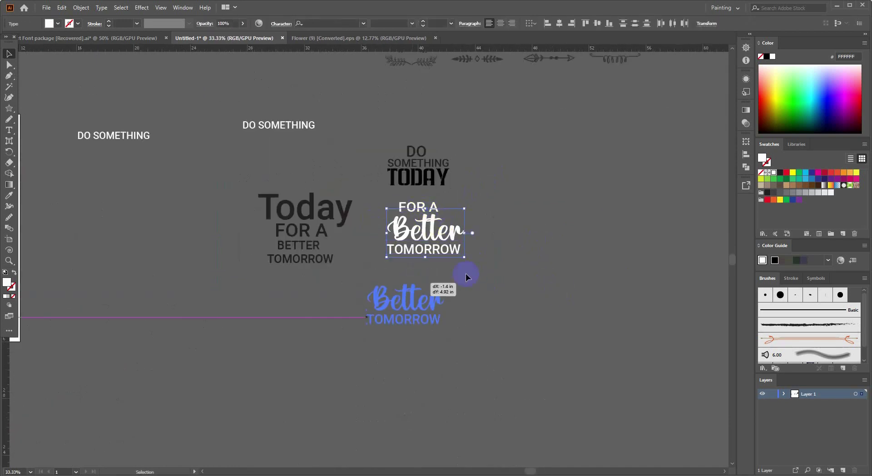
key("ctrl+z")
left_click(435, 235)
scroll(435, 235, "up", 1)
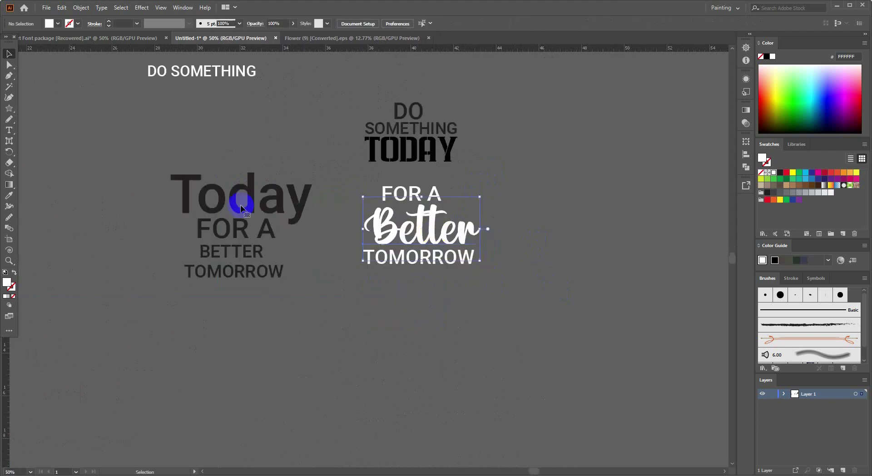
Step: Give Better TODAY's black Bripokus lettering, and make FOR A smaller and narrower
left_click(9, 196)
left_click(427, 142)
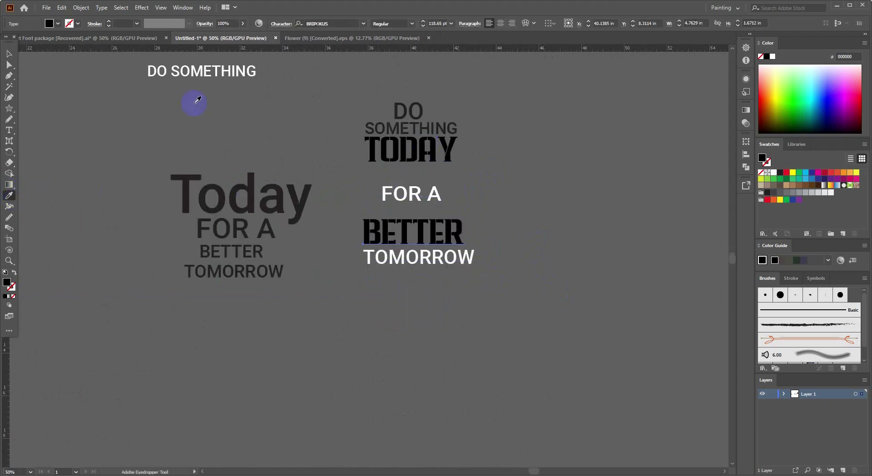
left_click(9, 54)
left_click(433, 194)
scroll(409, 199, "up", 2)
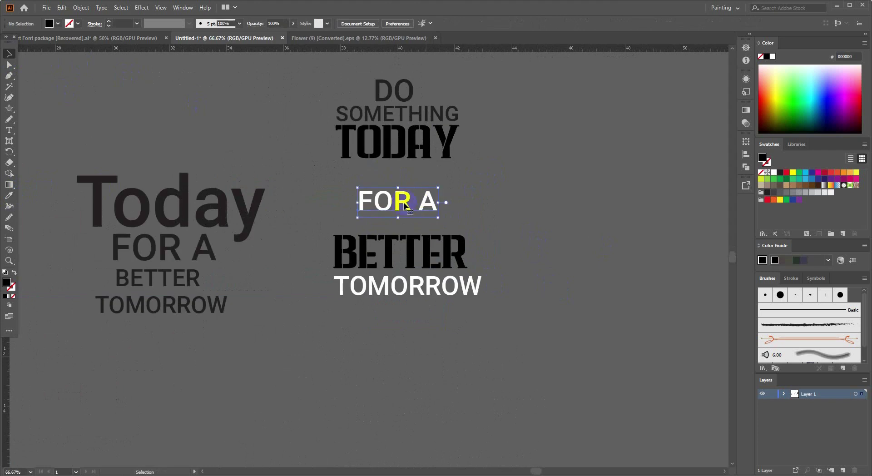
scroll(403, 208, "up", 1)
scroll(454, 213, "down", 2)
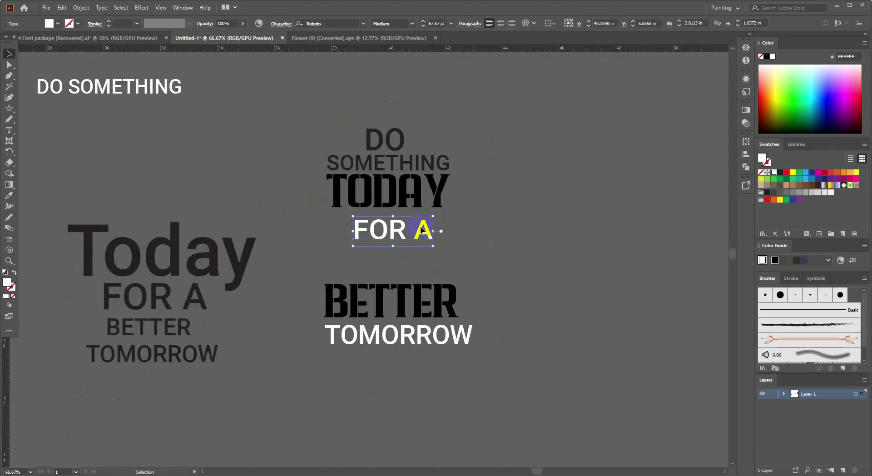
scroll(395, 248, "up", 1)
left_click_drag(379, 272, 380, 268)
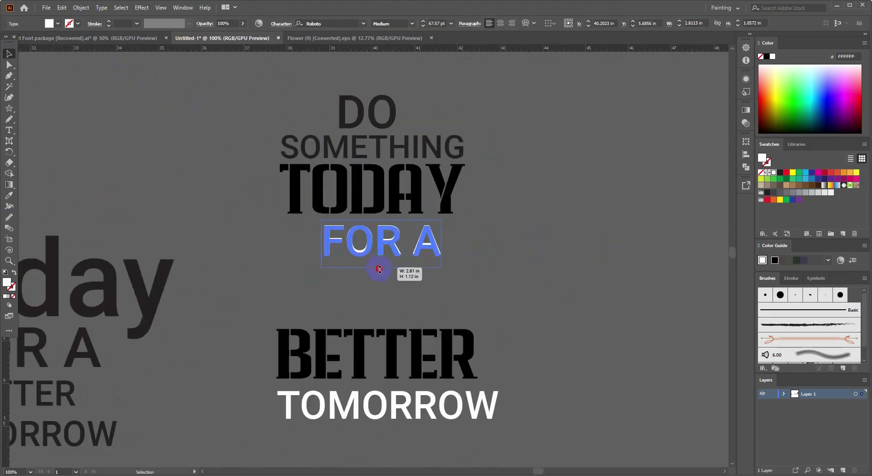
left_click_drag(441, 244, 422, 241)
Step: Move BETTER and TOMORROW up under FOR A, scaling each to the quote width
left_click(409, 340)
left_click_drag(409, 340, 418, 277)
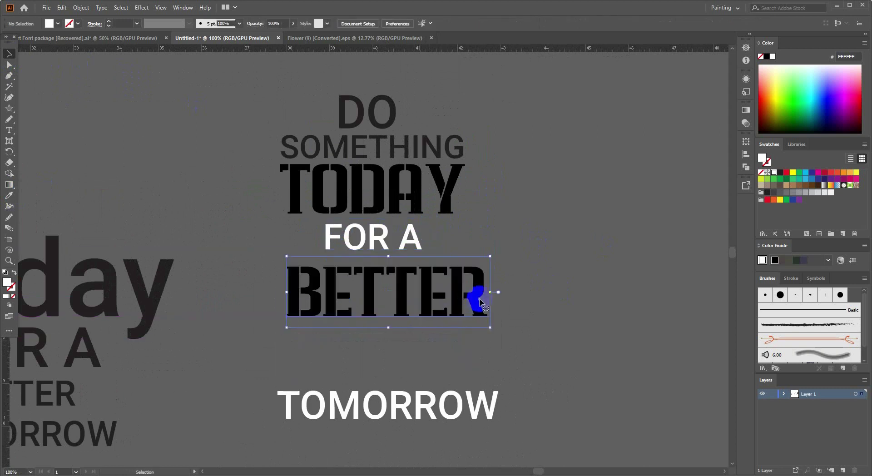
left_click_drag(486, 292, 471, 295)
left_click(594, 335)
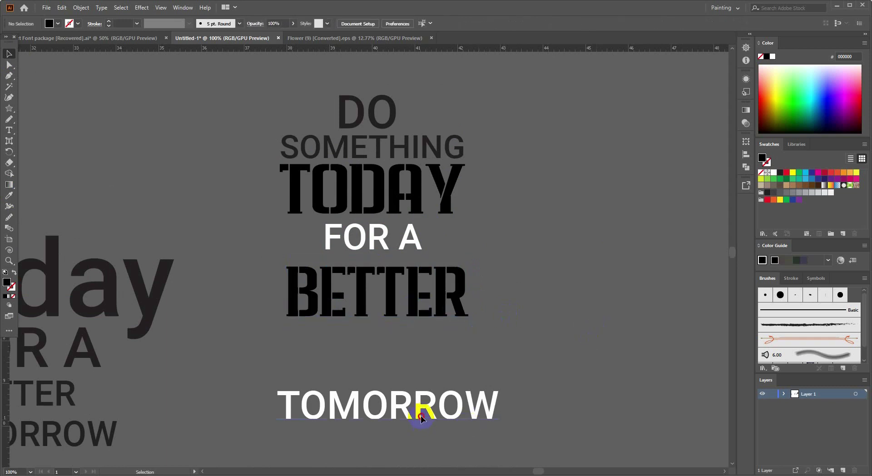
left_click_drag(421, 417, 416, 374)
left_click_drag(508, 364, 495, 364)
left_click_drag(417, 359, 422, 345)
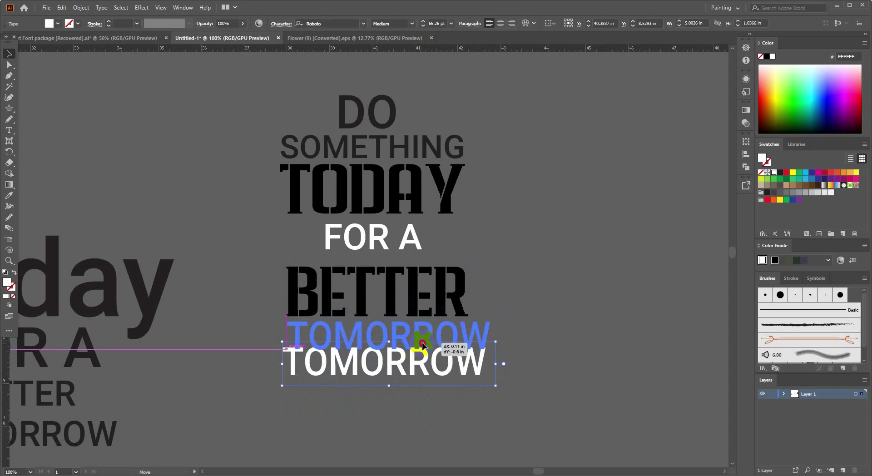
scroll(469, 345, "up", 1, "alt")
left_click_drag(510, 335, 481, 335)
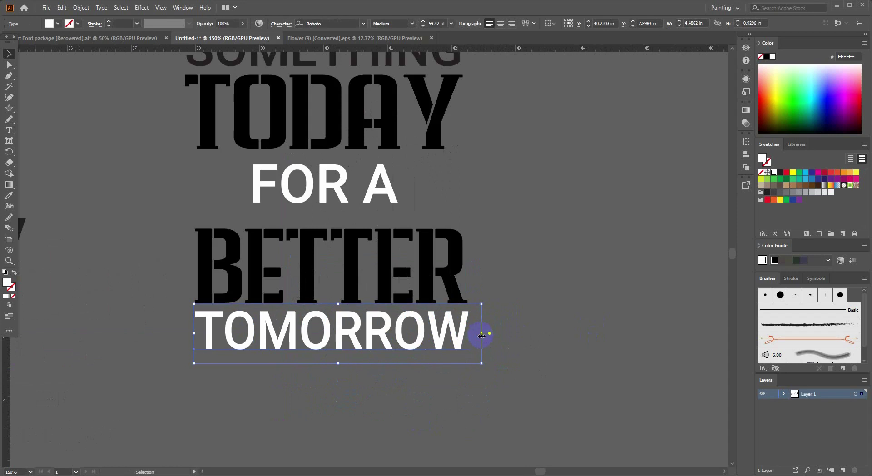
Step: Tighten the spacing by nudging BETTER and TOMORROW up and FOR A right
scroll(454, 305, "down", 2, "alt")
scroll(454, 305, "up", 1, "alt")
left_click(440, 313, "shift")
key("Up")
key("Up")
key("Up")
key("Up")
key("Up")
key("Up")
key("Up")
key("Up")
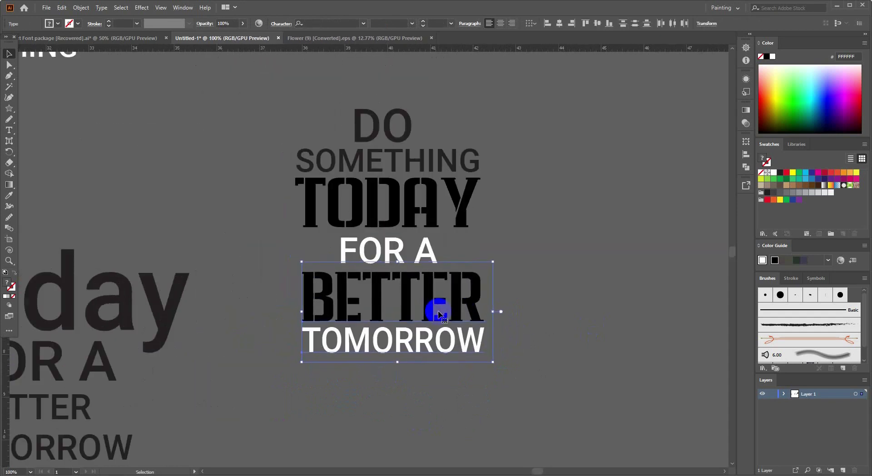
left_click(397, 245)
key("Up")
key("Up")
key("Right")
key("Right")
left_click(525, 238)
Step: Fill FOR A and TOMORROW with the dark grey swatch
scroll(524, 235, "down", 2)
scroll(540, 273, "up", 1)
scroll(536, 279, "up", 1)
scroll(545, 283, "down", 2)
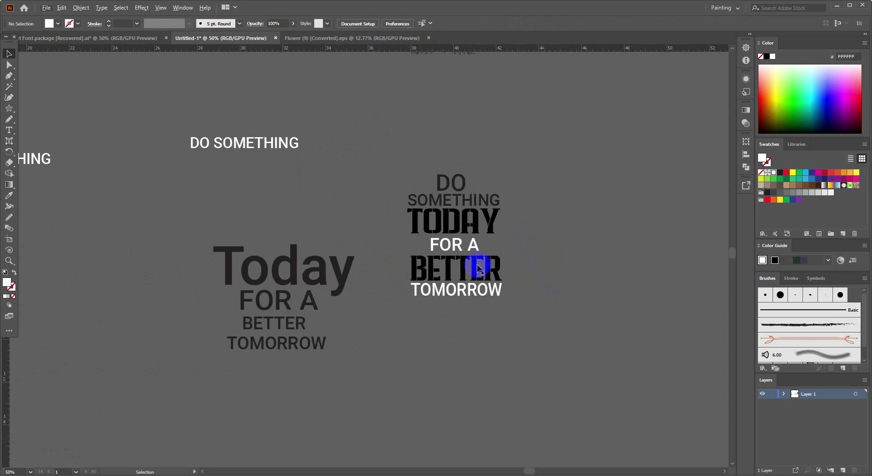
scroll(496, 291, "up", 2)
left_click(467, 293)
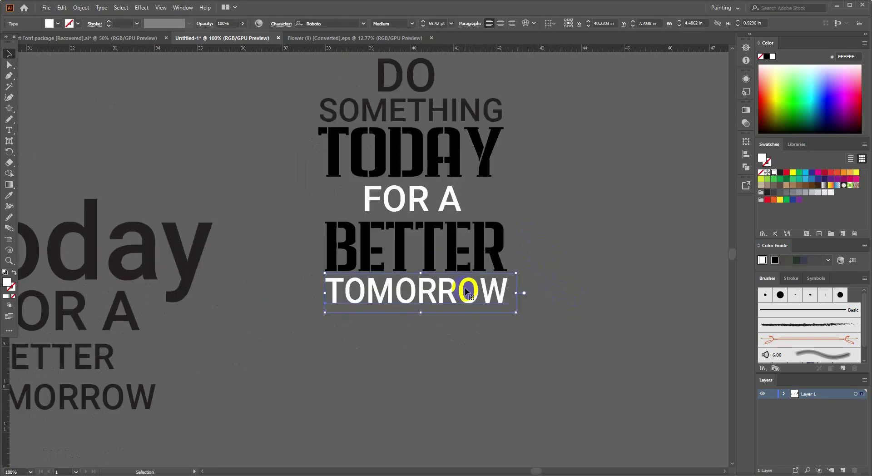
left_click(419, 195, "shift")
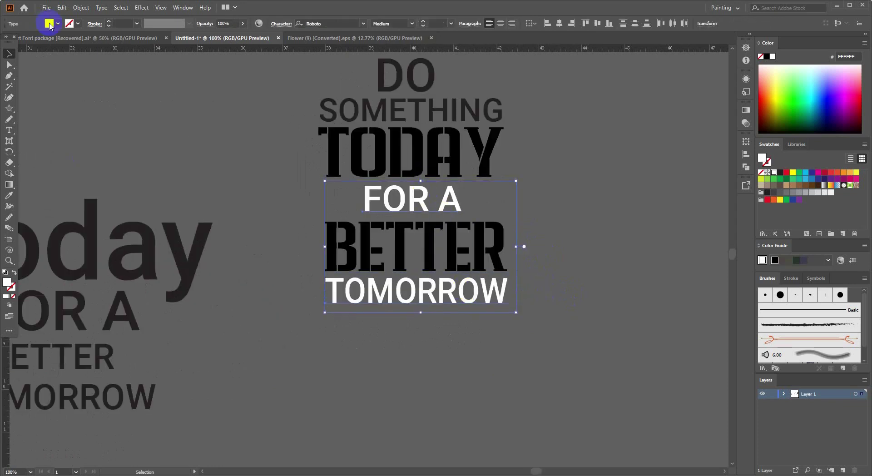
left_click(49, 24)
left_click(26, 40)
scroll(228, 256, "down", 1)
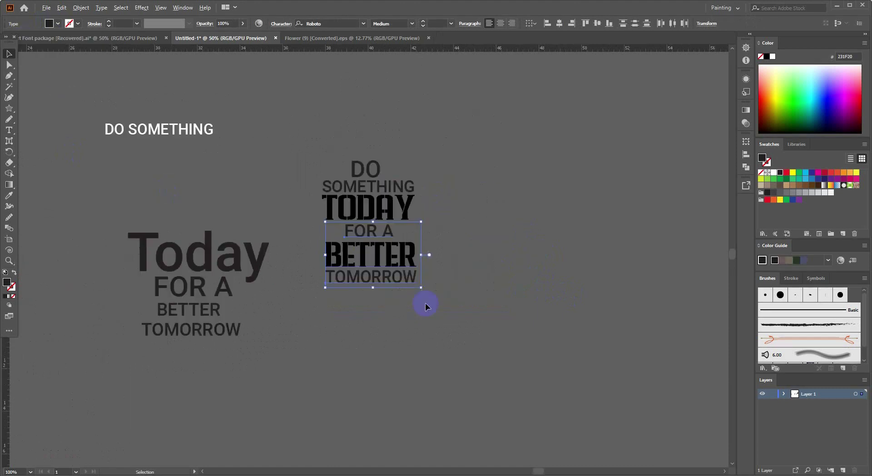
left_click(432, 318)
Step: Horizontally centre all lines of the stacked quote
left_click(321, 137)
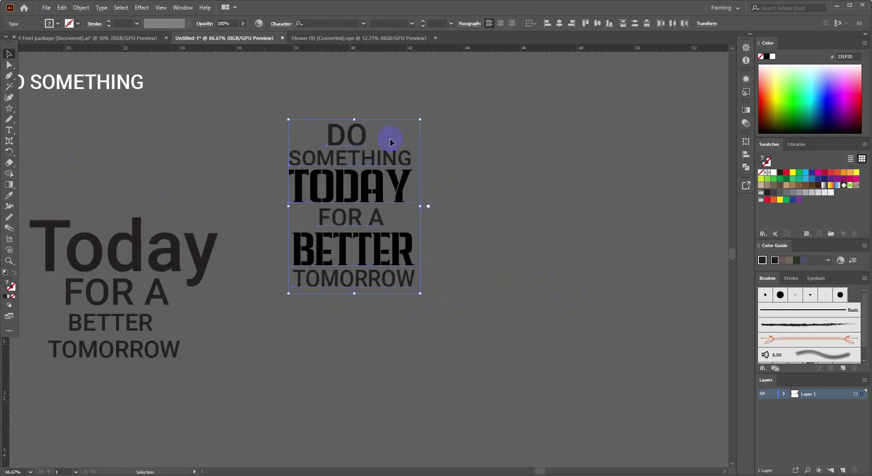
left_click(558, 25)
left_click(445, 223)
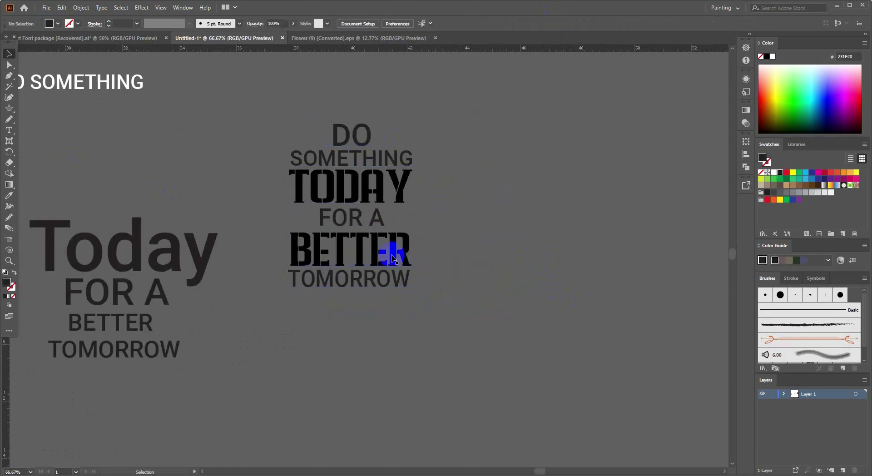
scroll(457, 187, "up", 1)
Step: Pan across the artboard until the ornament sheet's columns are fully in view
scroll(462, 220, "down", 1)
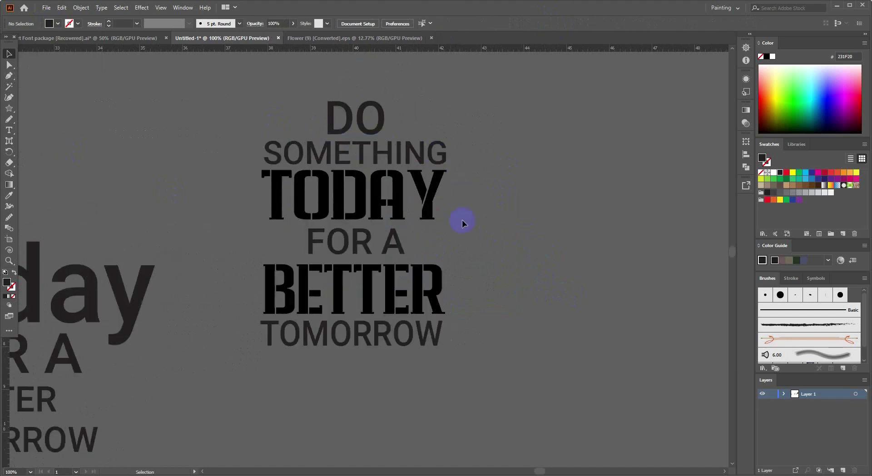
scroll(494, 233, "down", 2)
left_click_drag(494, 232, 354, 181)
scroll(472, 150, "down", 2)
scroll(416, 172, "up", 3)
scroll(327, 202, "left", 3)
scroll(263, 204, "left", 3)
scroll(264, 205, "up", 2)
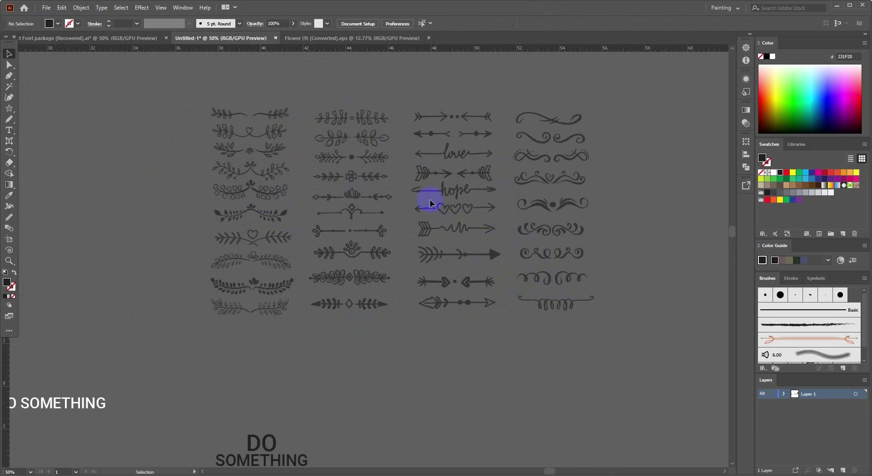
left_click_drag(350, 213, 449, 161)
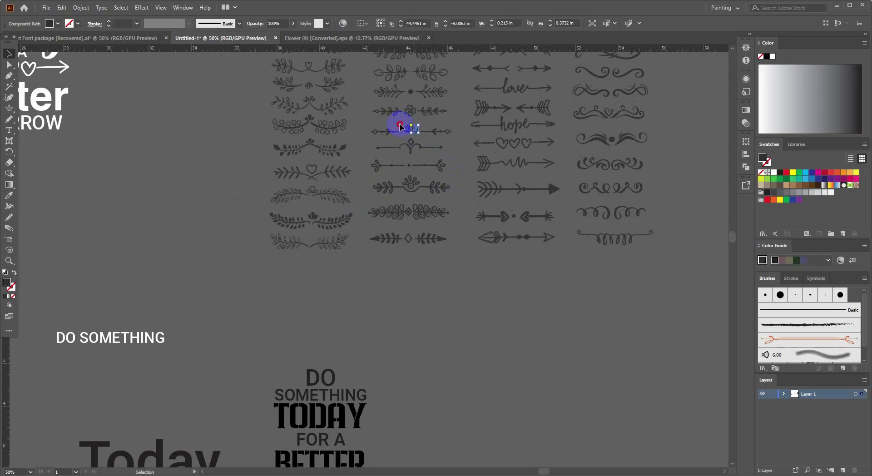
Step: Try an arrow ornament copy above the DO SOMETHING design, then delete it
left_click_drag(443, 135, 323, 349)
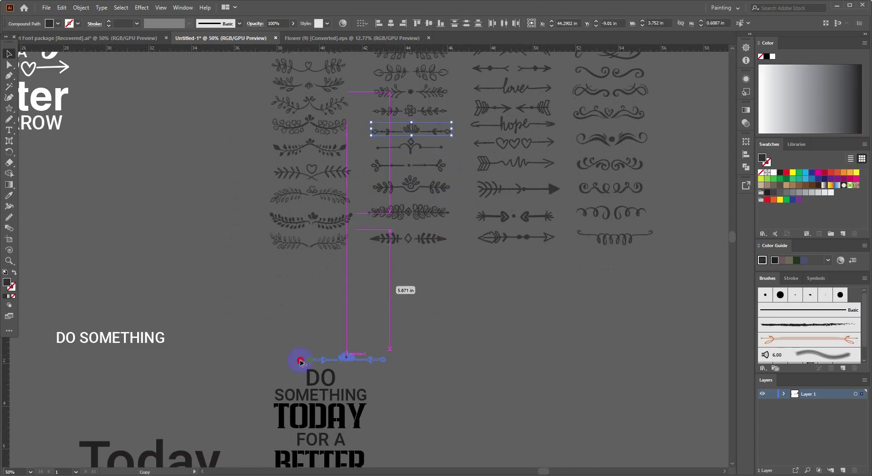
scroll(323, 348, "up", 1)
scroll(322, 272, "down", 3)
scroll(345, 255, "down", 1)
key("Delete")
scroll(473, 277, "down", 1)
scroll(426, 163, "up", 1)
scroll(358, 134, "up", 2)
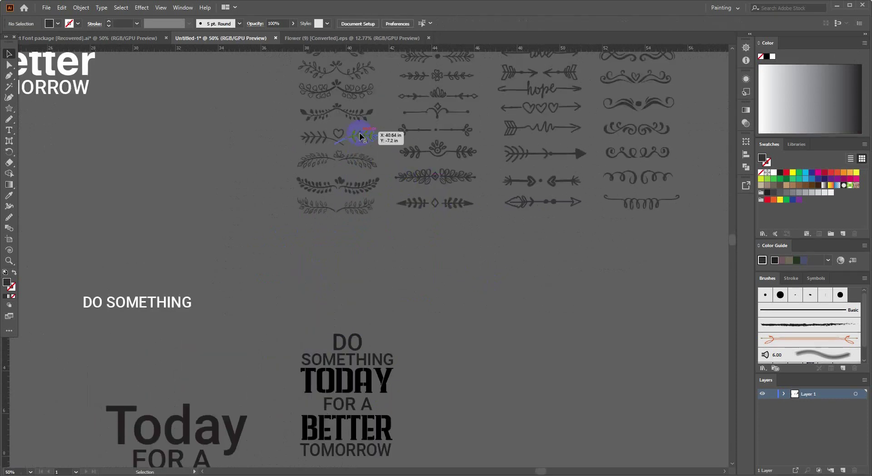
scroll(352, 138, "up", 2)
Step: Alt-drag a swirl from the fourth ornament column and drop it centred above DO
scroll(445, 186, "right", 2)
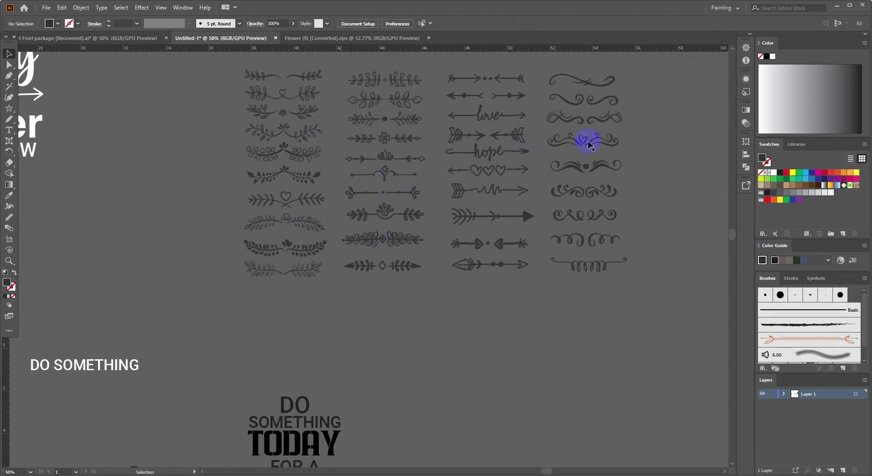
mouse_move(574, 159)
left_mouse_down()
mouse_move(604, 162)
mouse_move(380, 113)
mouse_move(278, 142)
left_mouse_up()
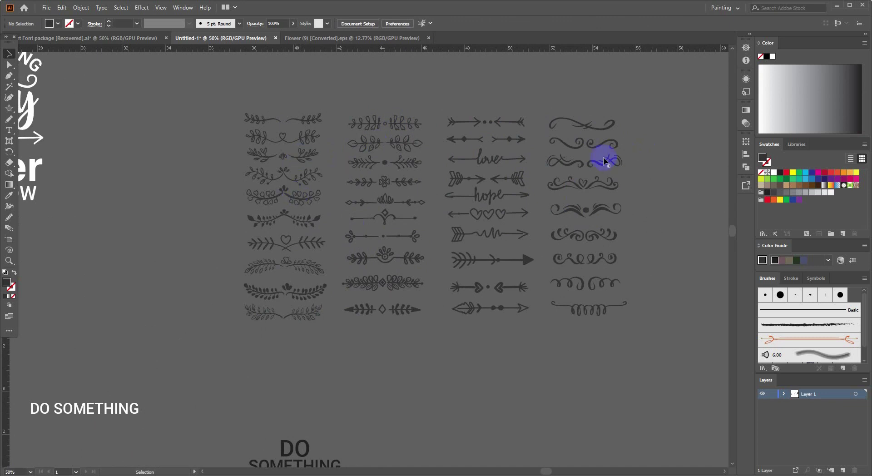
left_click_drag(331, 151, 603, 161)
left_click_drag(643, 263, 554, 220)
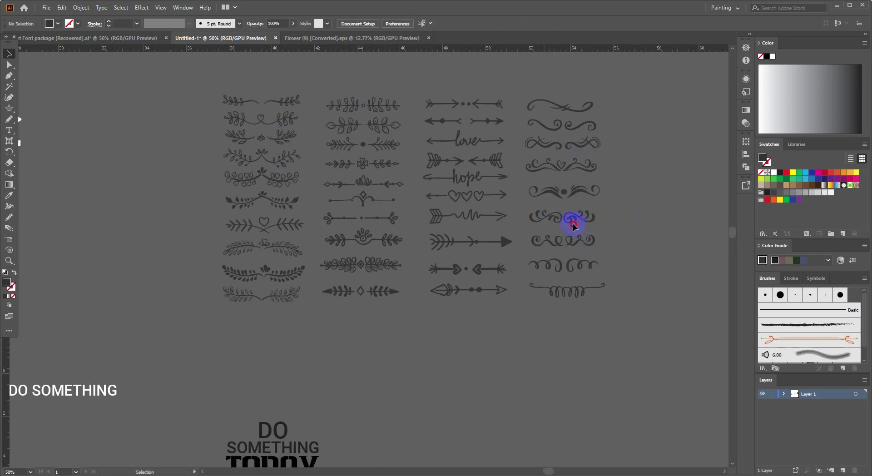
left_click_drag(554, 221, 576, 183)
left_click(318, 366)
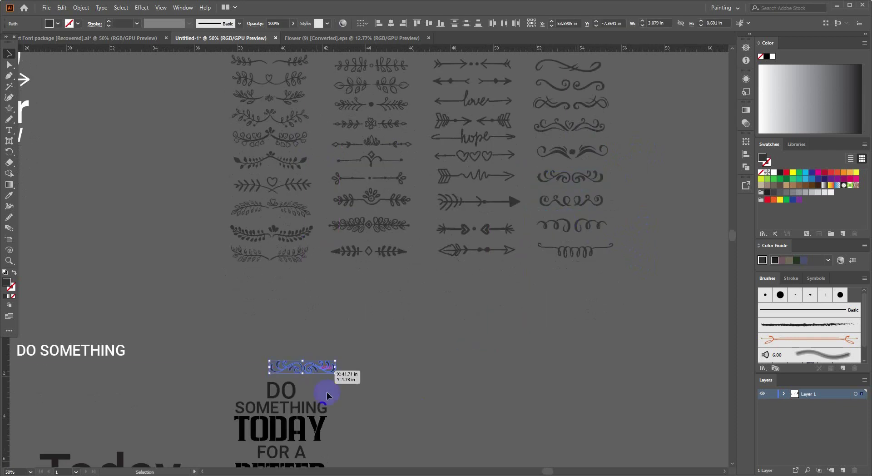
left_click(389, 247, "shift")
scroll(411, 300, "down", 2)
left_click(370, 347)
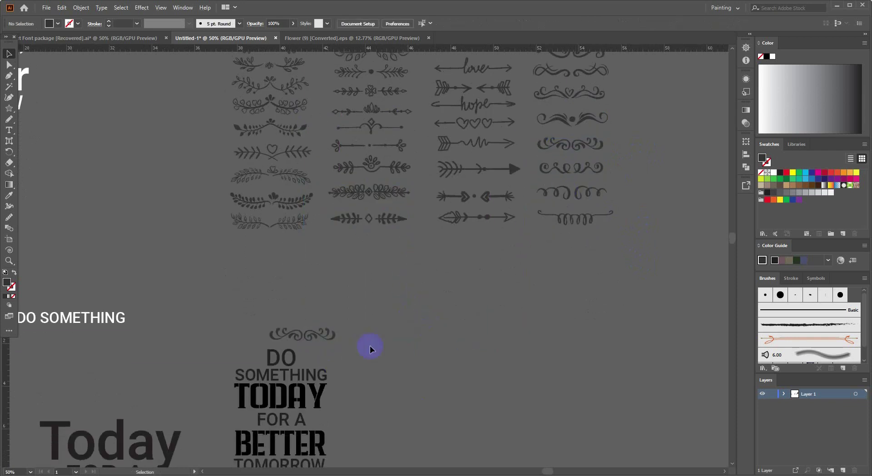
scroll(394, 156, "up", 1)
Step: Shrink the FOR A text about its centre and set a swirl copy right beside it
left_click_drag(396, 141, 405, 249)
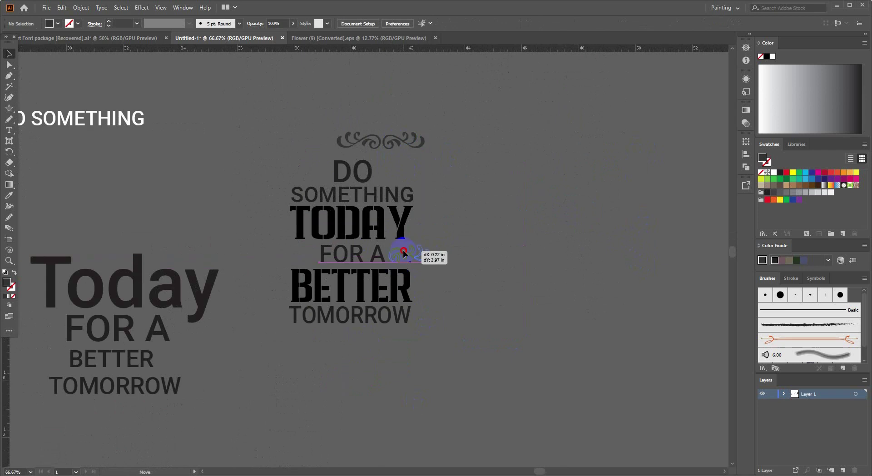
scroll(405, 249, "up", 3)
mouse_move(444, 302)
left_mouse_down()
mouse_move(473, 258)
mouse_move(433, 261)
left_mouse_up()
left_click(325, 270)
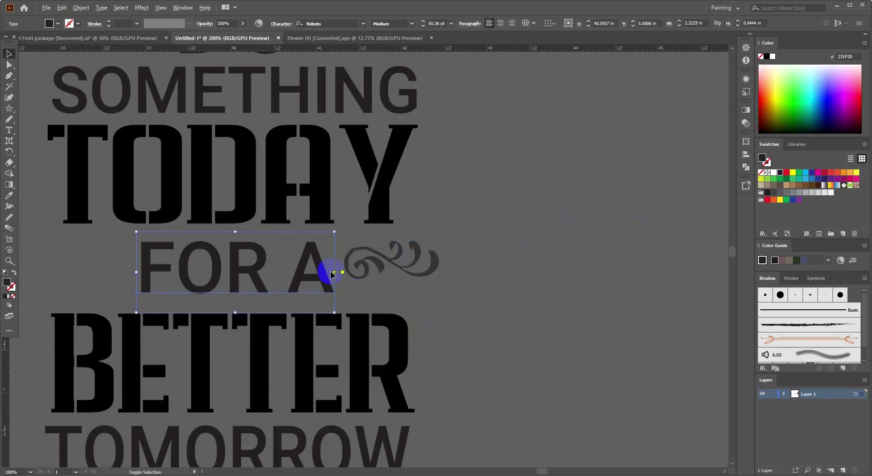
left_click_drag(335, 272, 318, 272)
left_click_drag(439, 261, 409, 269)
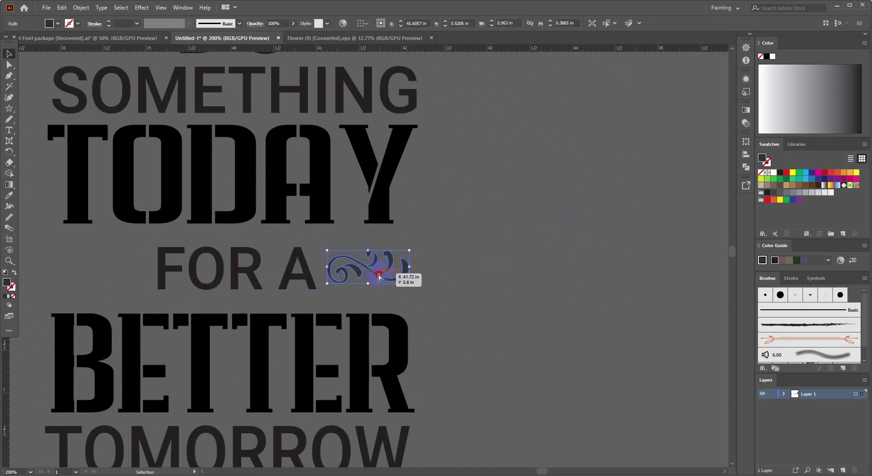
Step: Mirror the swirl with Transform > Reflect and copy it to the left of FOR A
right_click(385, 272)
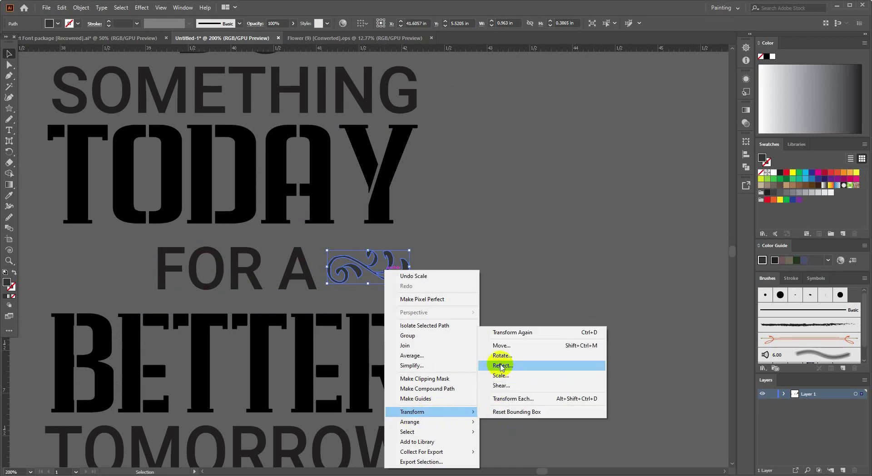
mouse_move(412, 411)
left_click(498, 365)
left_click(438, 301)
left_click_drag(424, 340, 576, 323)
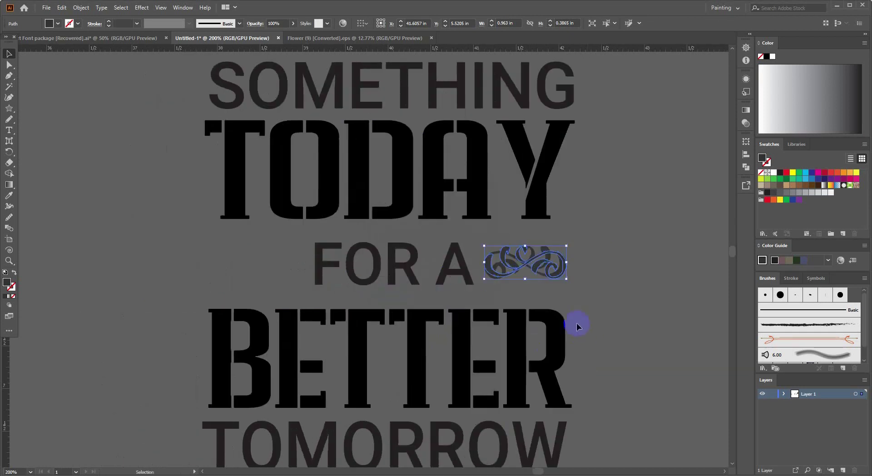
left_click_drag(523, 267, 251, 269)
left_click(395, 267)
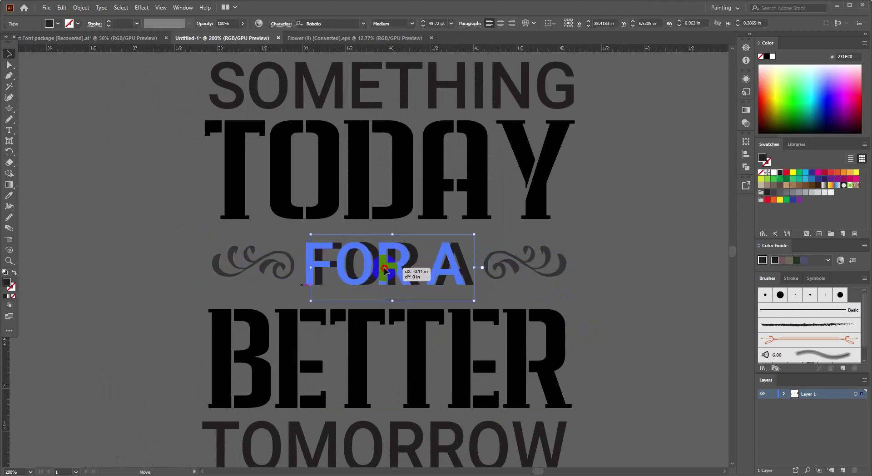
left_click(565, 273)
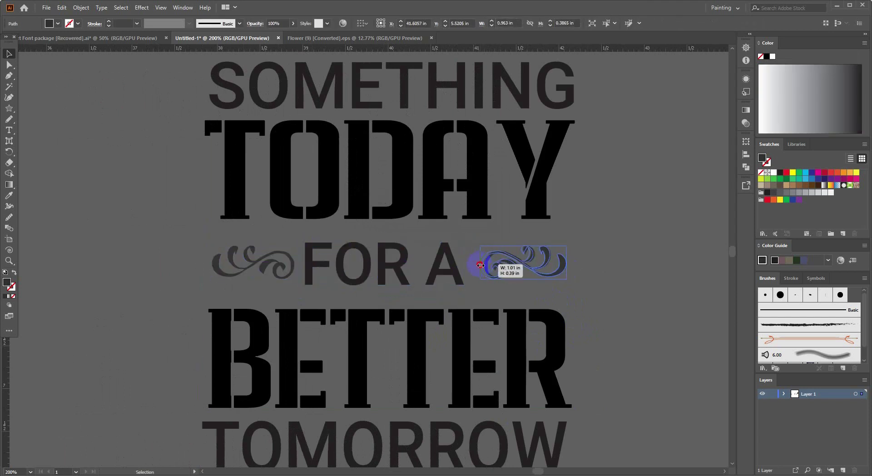
left_click(432, 272, "shift")
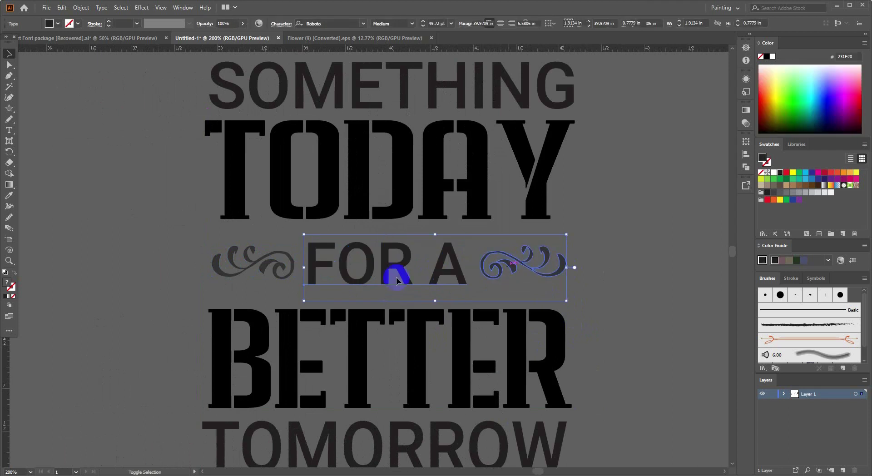
key("ctrl+minus")
key("ctrl+minus")
Step: Check the TOMORROW line and pan over to the ornament collection
left_click(476, 295)
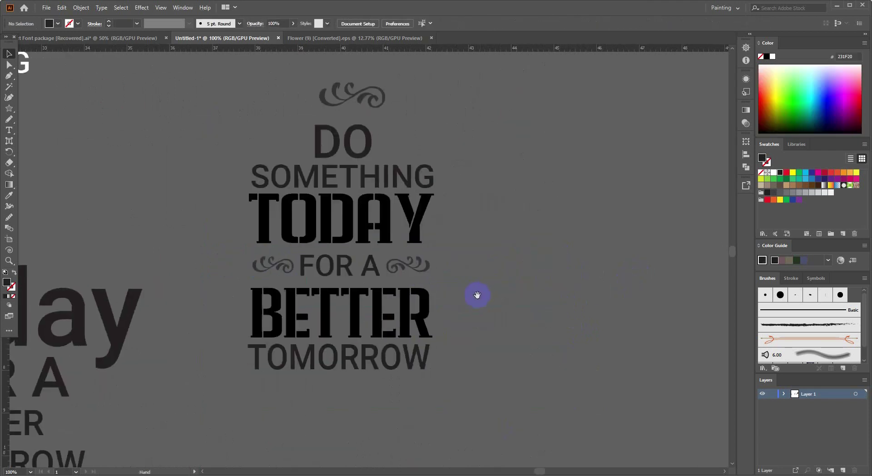
scroll(470, 306, "up", 2)
left_click(379, 350)
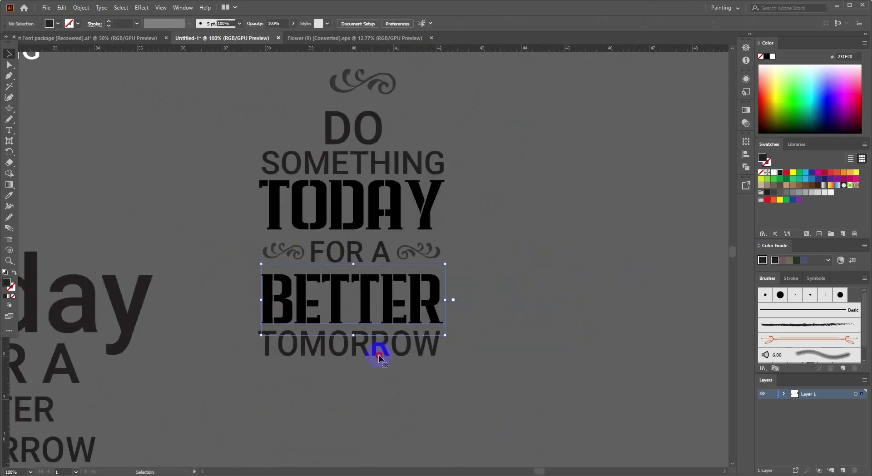
left_click(520, 342)
scroll(513, 342, "down", 1)
scroll(529, 307, "down", 3)
scroll(448, 217, "up", 2)
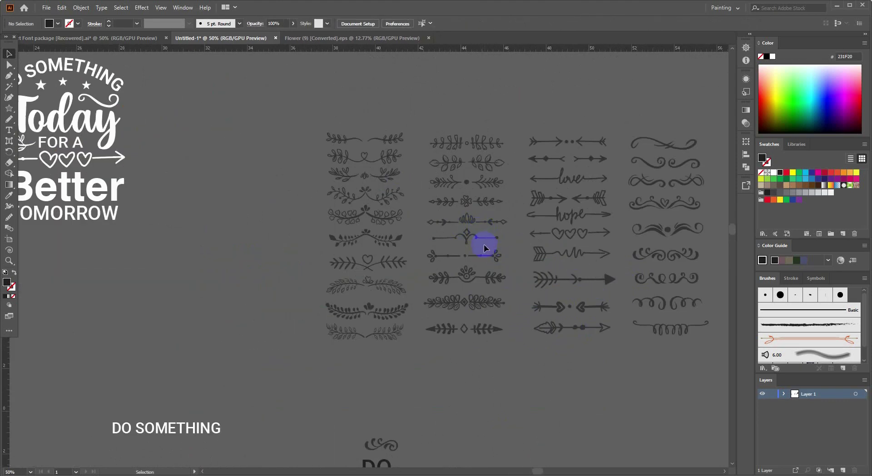
scroll(484, 244, "up", 2)
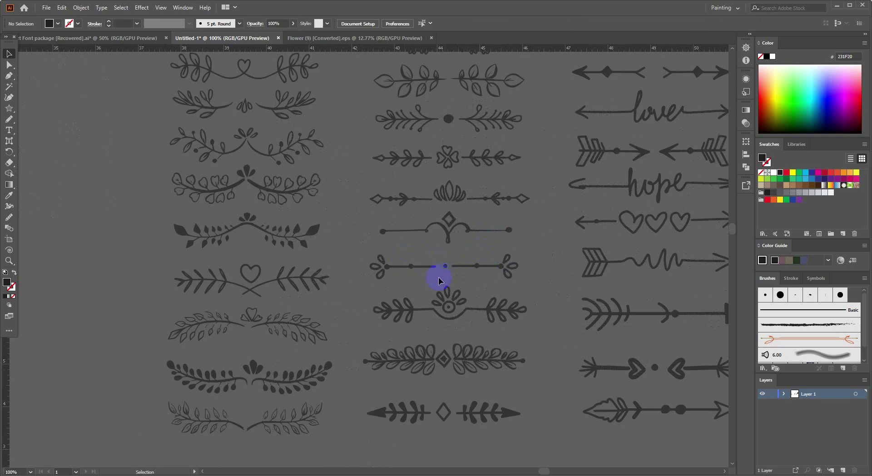
scroll(439, 278, "down", 1)
scroll(452, 169, "up", 1)
left_click_drag(473, 188, 412, 171)
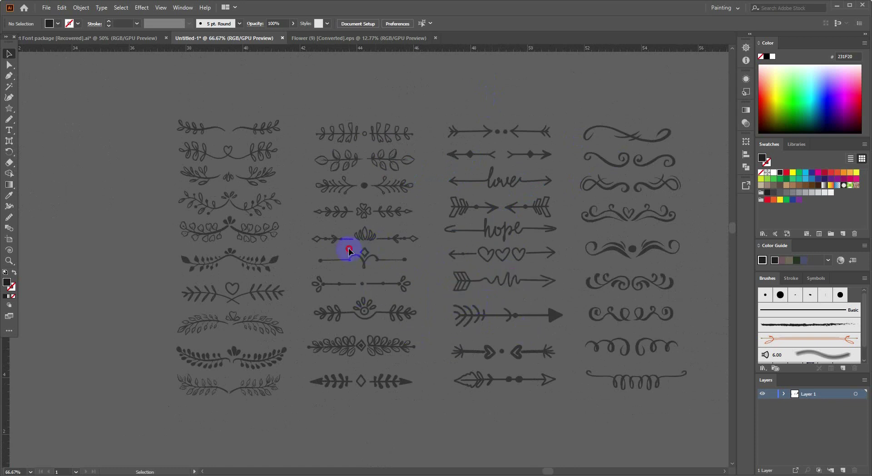
Step: Select the small diamond divider ornament and flip it upside down
left_click(384, 267)
scroll(384, 268, "down", 1)
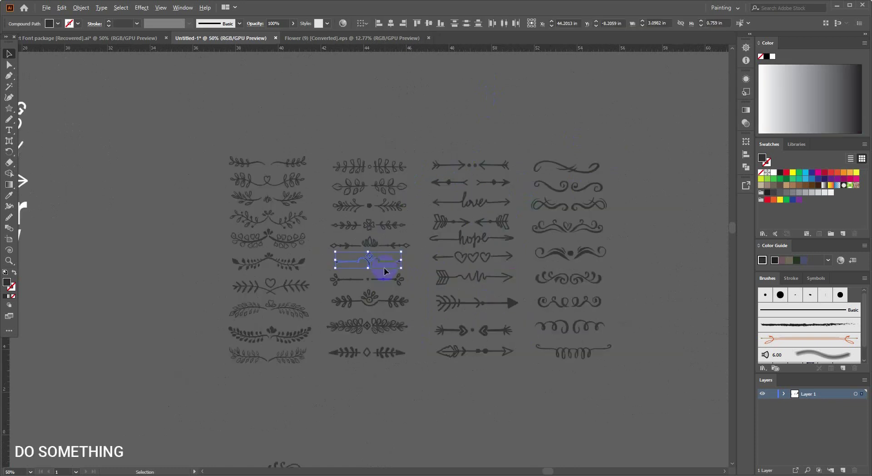
left_click_drag(384, 268, 451, 199)
left_click_drag(416, 140, 418, 395)
scroll(443, 277, "down", 3)
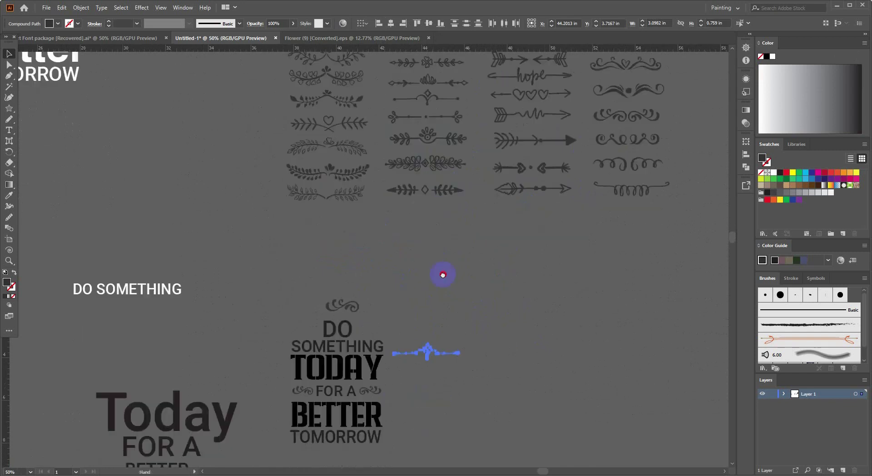
scroll(447, 271, "up", 1)
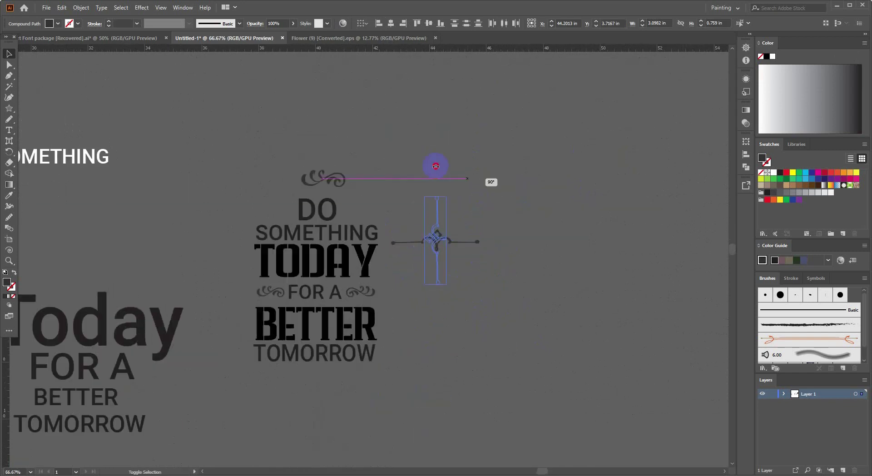
left_click_drag(482, 254, 441, 242)
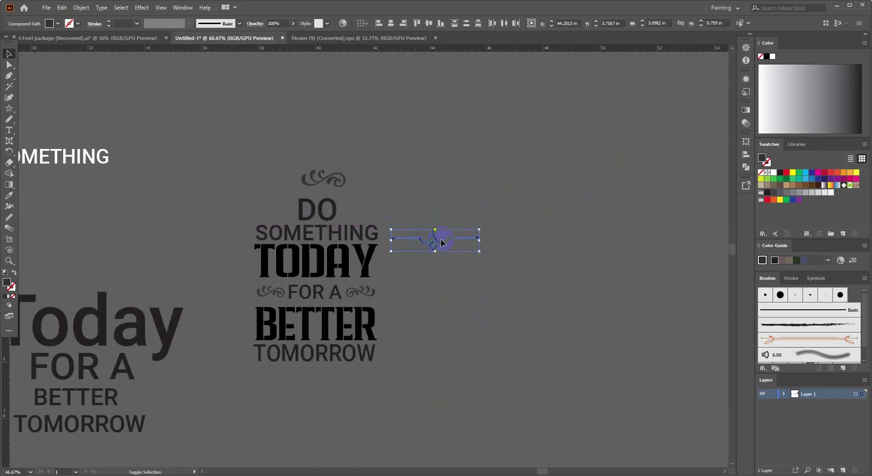
left_click(501, 376)
left_click_drag(503, 278, 507, 223)
left_click_drag(466, 169, 476, 270)
Step: Move the divider below TOMORROW, widen it to the word's width, and nudge it lower
key("ctrl+z")
right_click(466, 153)
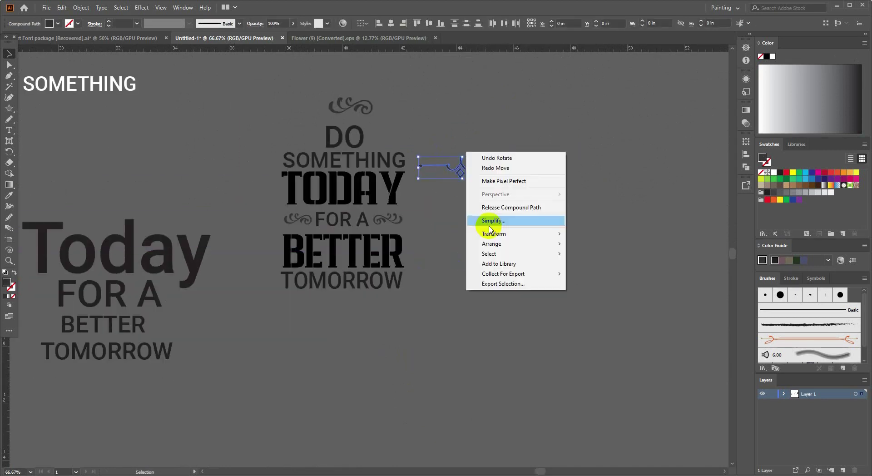
left_click(454, 147)
left_click(481, 191)
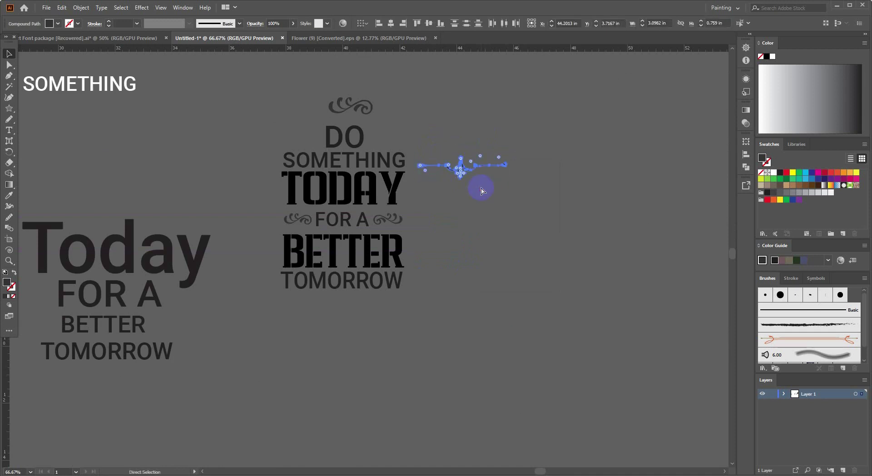
key("v")
left_click_drag(465, 167, 332, 297)
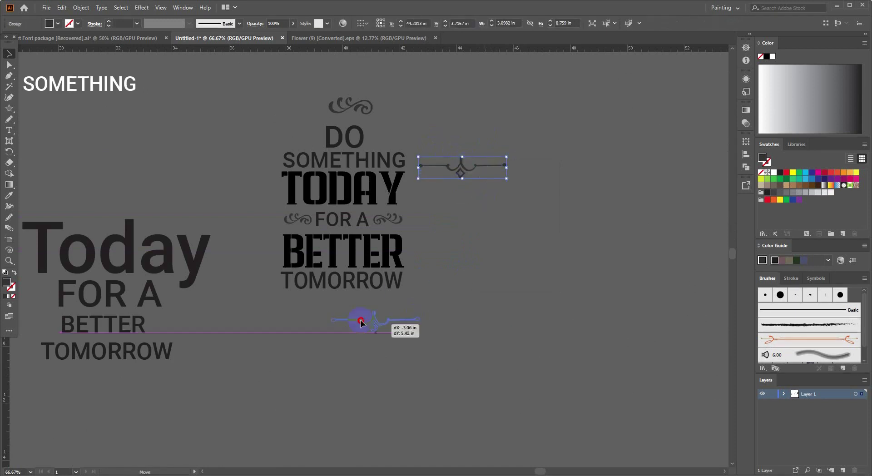
scroll(383, 293, "up", 1)
scroll(383, 293, "up", 1)
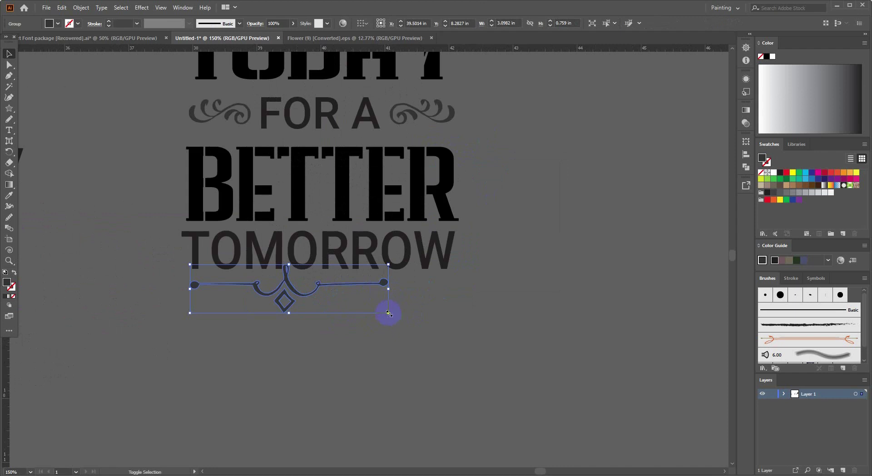
left_click_drag(391, 314, 452, 296)
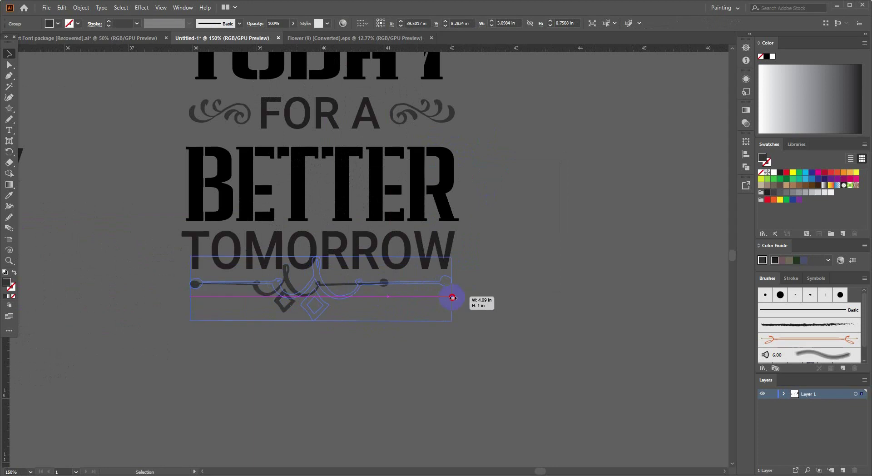
left_click_drag(349, 296, 345, 307)
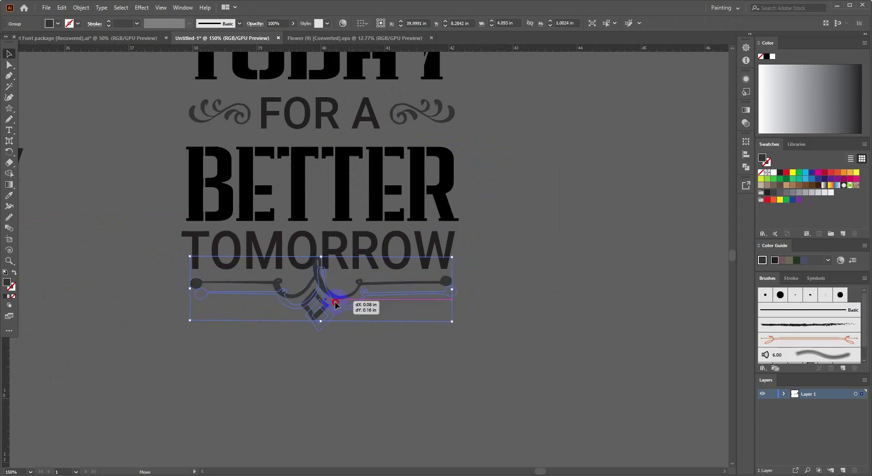
left_click(484, 309)
Step: Move the top swirl down to sit left of DO
scroll(487, 313, "down", 2)
scroll(487, 312, "up", 1)
scroll(502, 263, "up", 1)
scroll(513, 238, "up", 3)
scroll(513, 238, "left", 2)
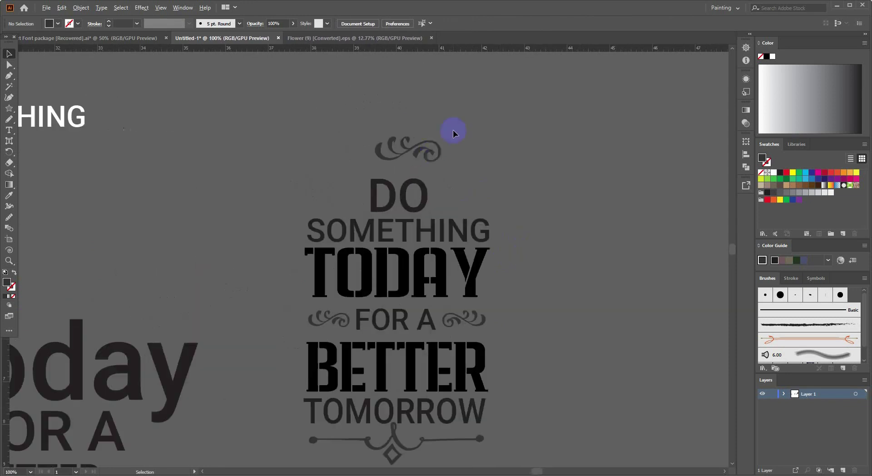
left_click_drag(424, 149, 340, 213)
scroll(427, 150, "up", 1)
Step: Scale the swirl left of DO down slightly and nudge it left
left_click(292, 214, "shift")
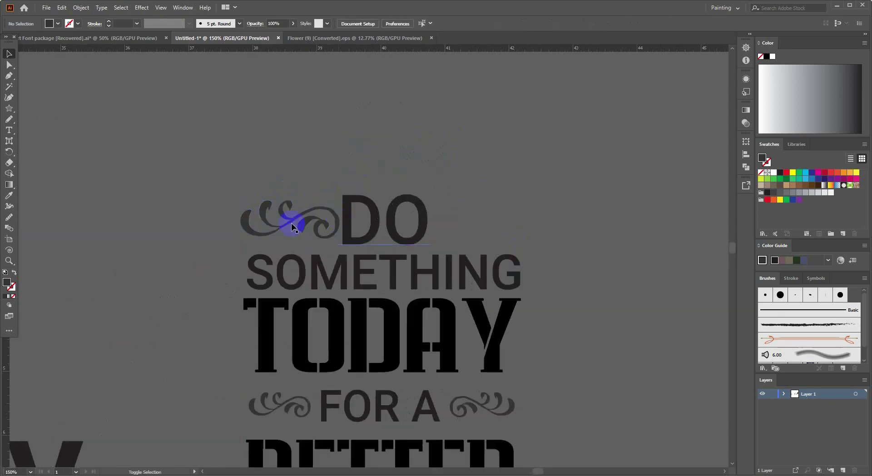
left_click(241, 221, "shift")
left_click_drag(241, 220, 247, 220)
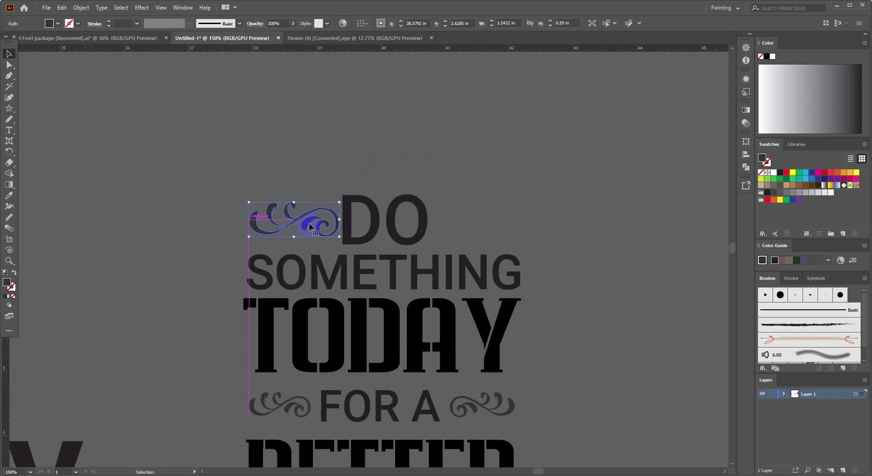
left_click_drag(300, 222, 300, 222)
Step: Make a vertically reflected copy of the swirl and place it right of DO
right_click(300, 222)
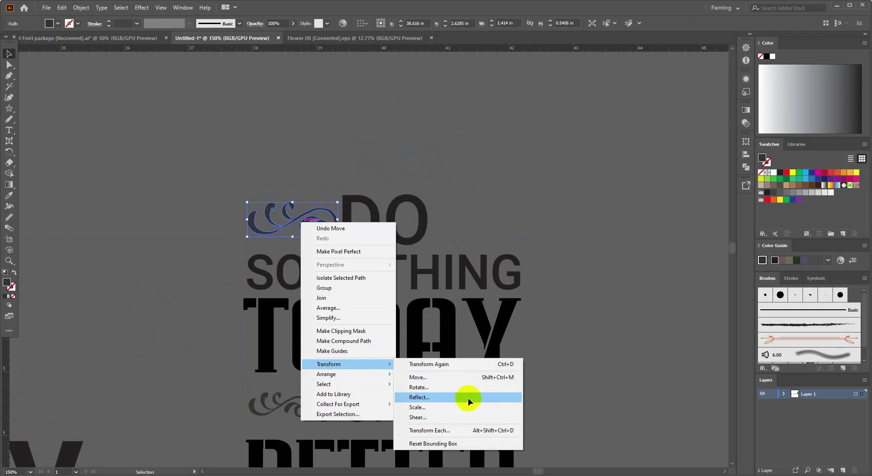
mouse_move(328, 364)
left_click(467, 398)
left_click(406, 299)
left_click_drag(335, 232, 518, 234)
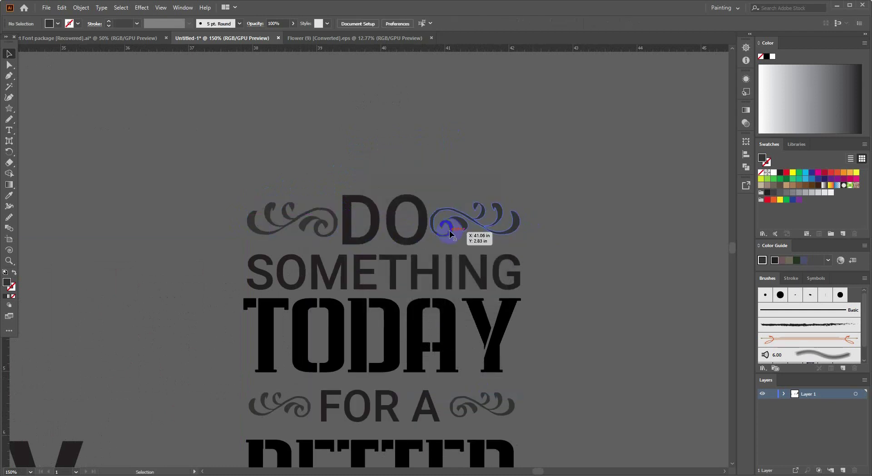
left_click(338, 219)
left_click(402, 163)
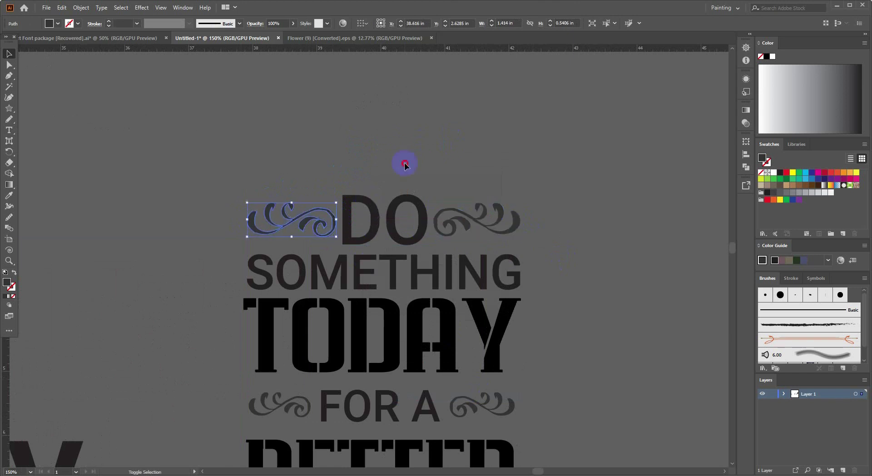
key("ctrl+minus")
key("ctrl+minus")
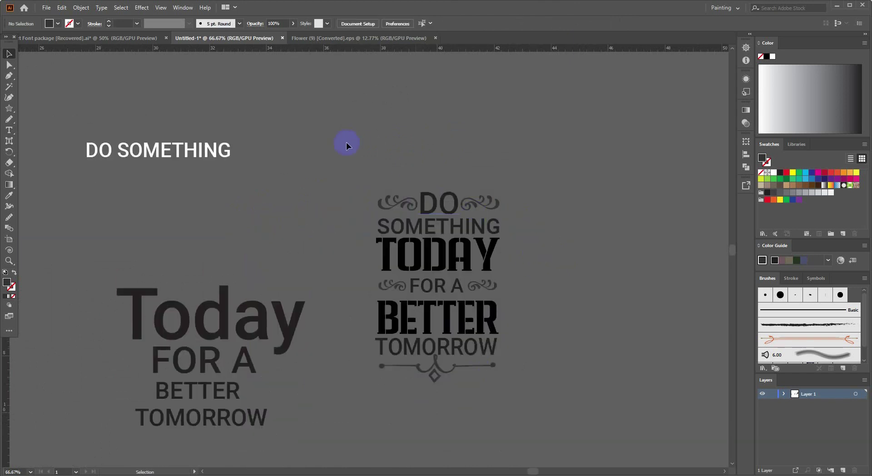
Step: Select the whole ornate quote design and change its fill from magenta to white
left_click_drag(565, 411, 132, 167)
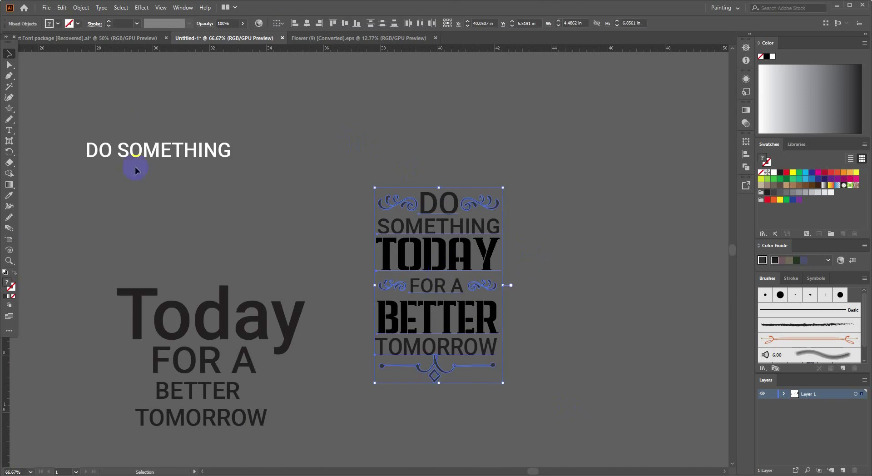
left_click(817, 172)
left_click(570, 264)
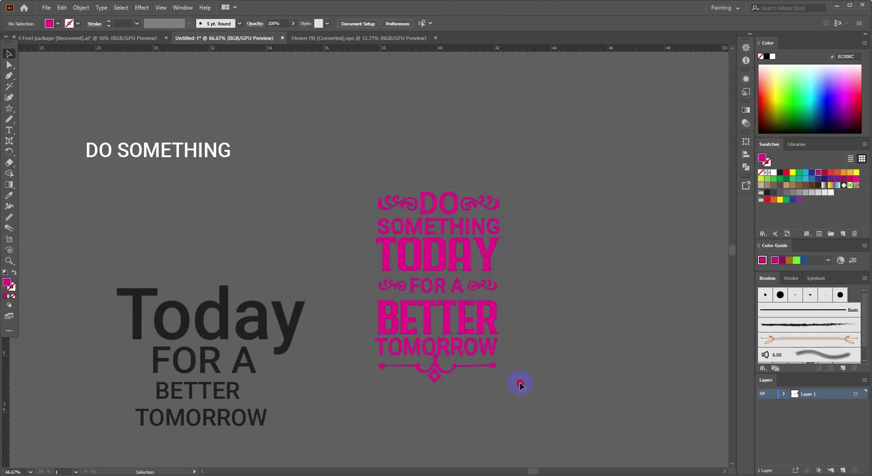
left_click(58, 23)
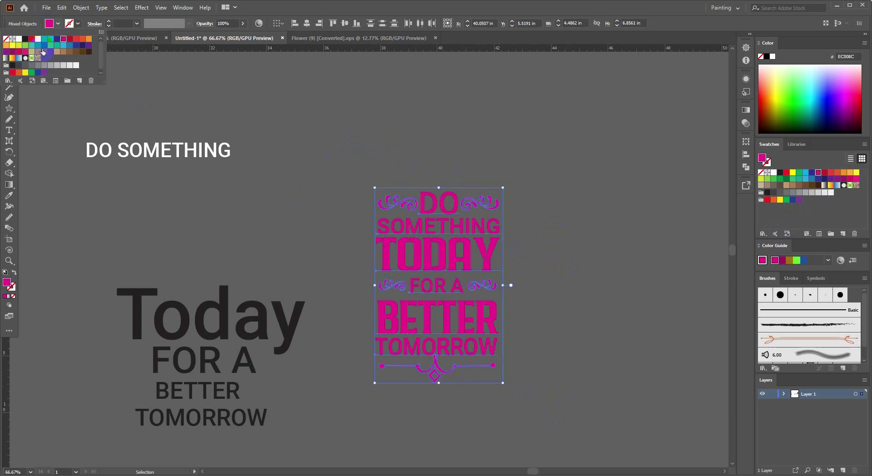
left_click(18, 39)
left_click(489, 150)
Step: Reselect the white ornate design and group its parts via the right-click menu
left_click(635, 305)
left_click(432, 280)
right_click(462, 296)
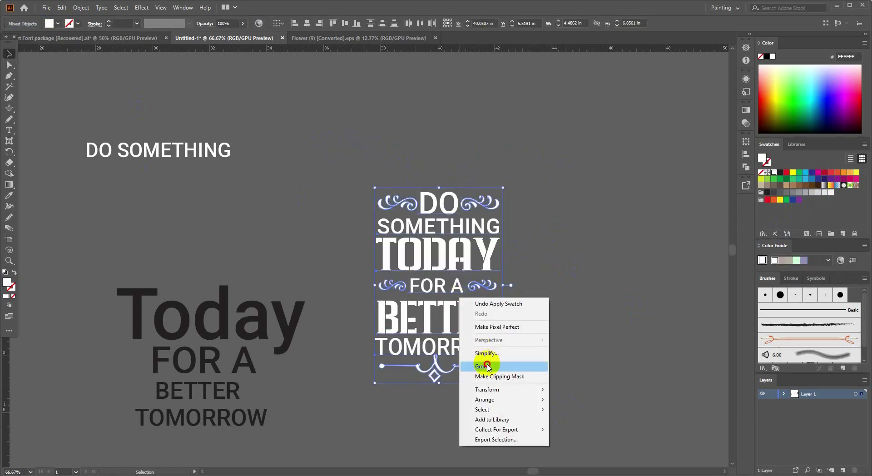
scroll(536, 358, "down", 3)
scroll(537, 358, "down", 1)
scroll(515, 363, "up", 1)
Step: Move the grouped ornate design up into the row, right of the third quote design
left_click_drag(516, 364, 450, 231)
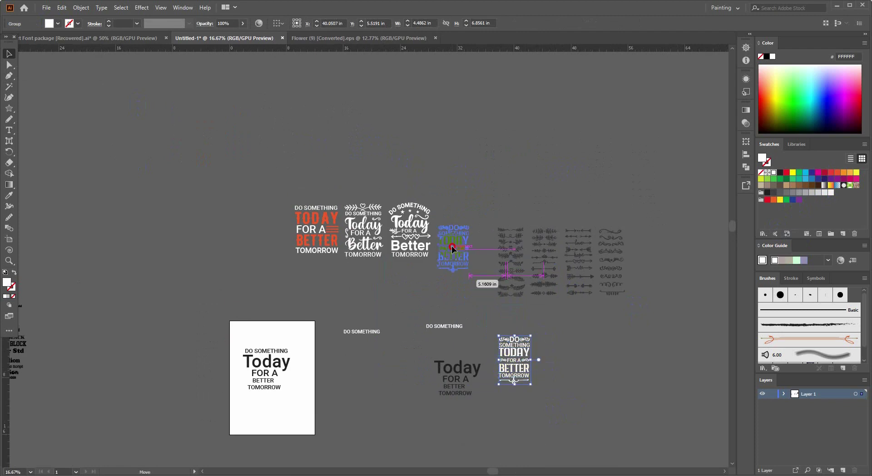
scroll(451, 231, "up", 2)
left_click_drag(451, 283, 447, 247)
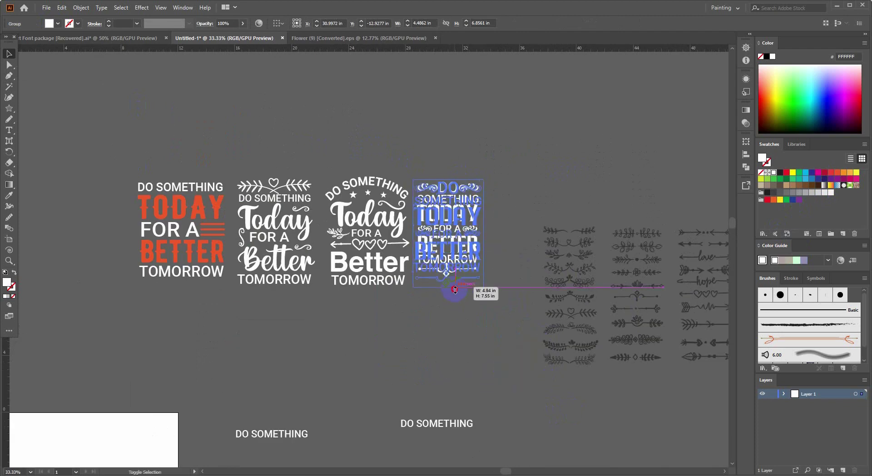
left_click(518, 157)
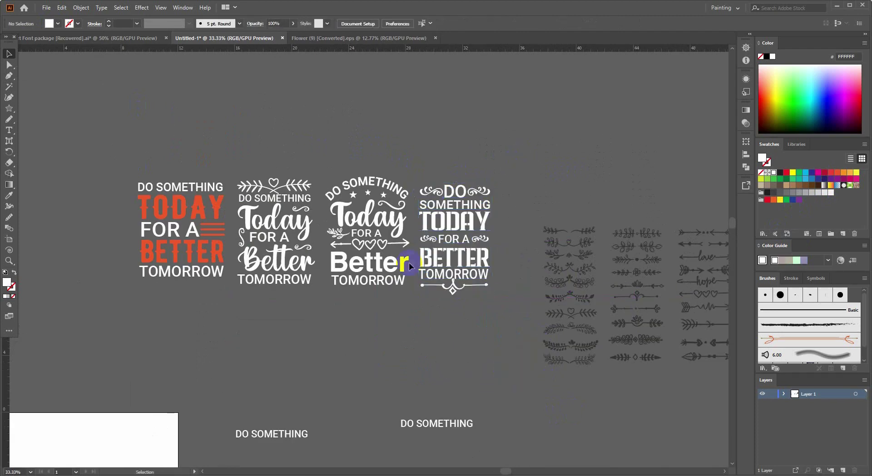
scroll(409, 262, "up", 2)
left_click(450, 236)
scroll(455, 346, "down", 2)
left_click(505, 333)
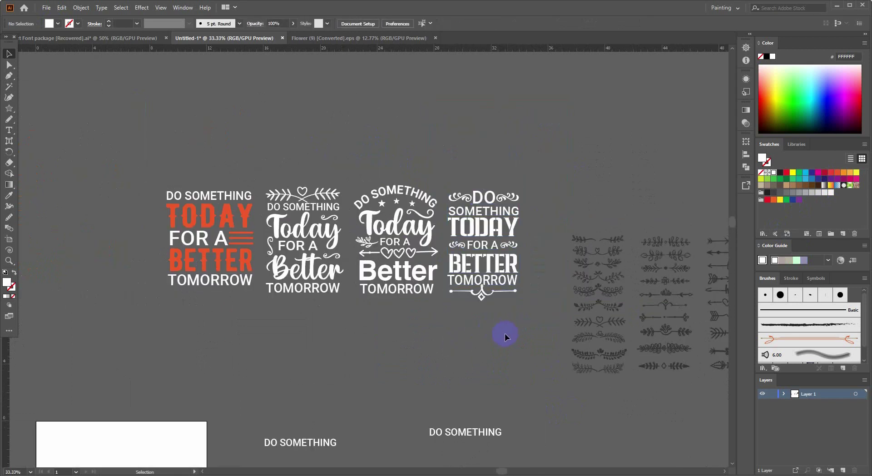
scroll(363, 209, "up", 1)
scroll(545, 231, "down", 2)
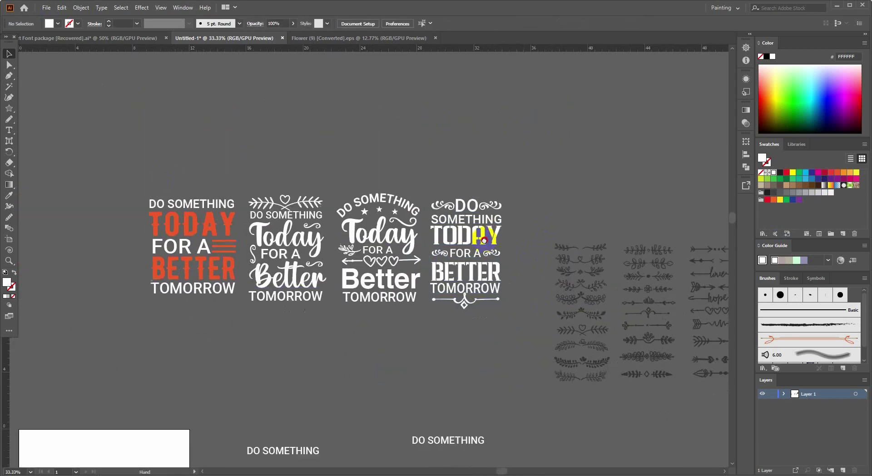
scroll(484, 243, "right", 2)
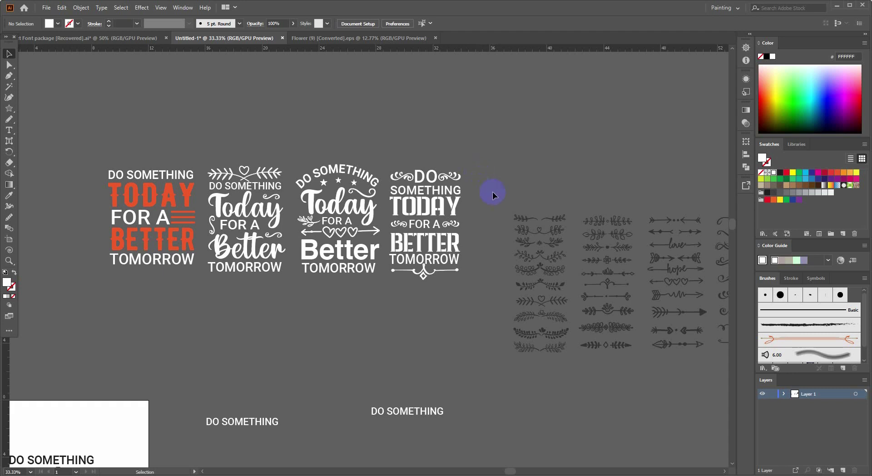
Step: Eyedropper the white fill from another design onto the first quote design
left_click_drag(206, 302, 207, 303)
left_click(8, 195)
left_click(123, 420)
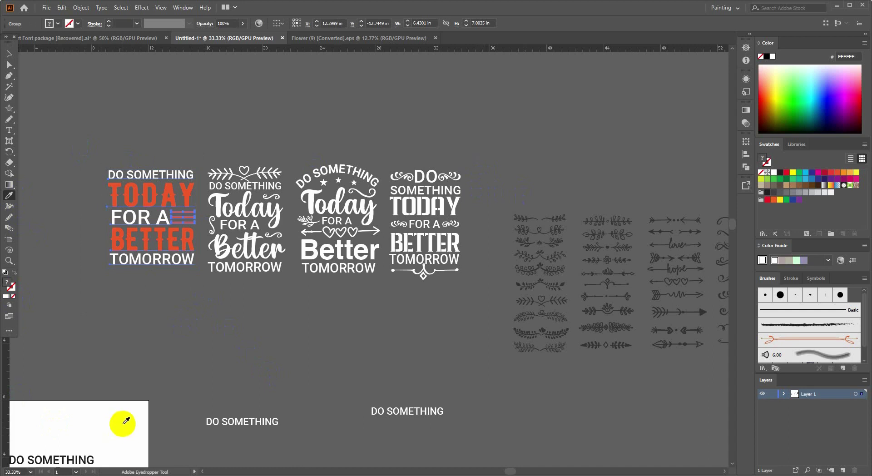
left_click(8, 54)
left_click(185, 111)
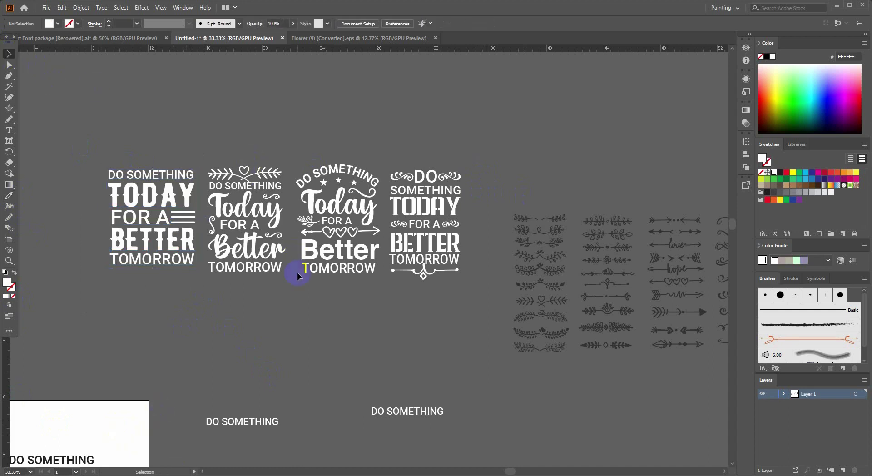
Step: Enlarge the first design to match the other three and nudge it slightly left
scroll(113, 151, "left", 1)
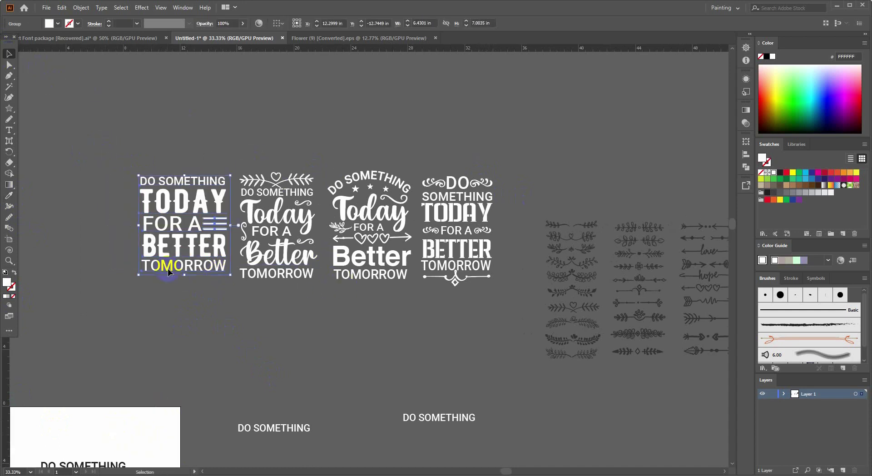
left_click(194, 268)
left_click_drag(183, 277, 183, 278)
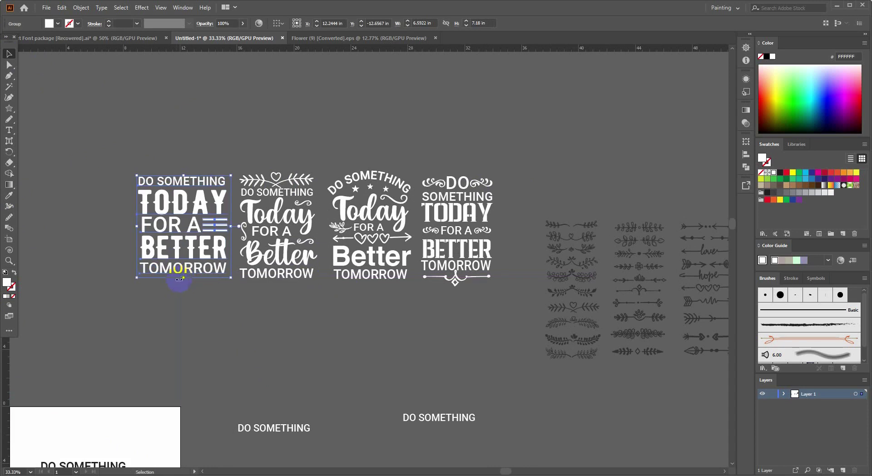
left_click_drag(186, 279, 183, 282)
key("Left")
key("Left")
key("Left")
key("Left")
key("Left")
key("Left")
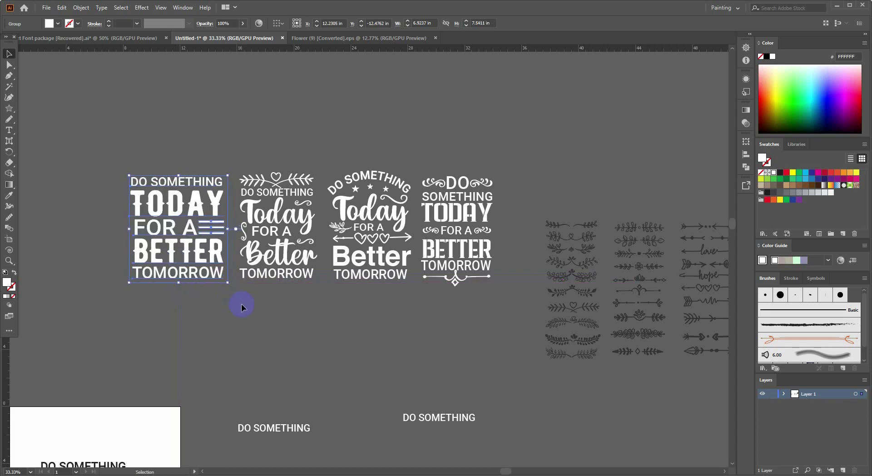
left_click(231, 308)
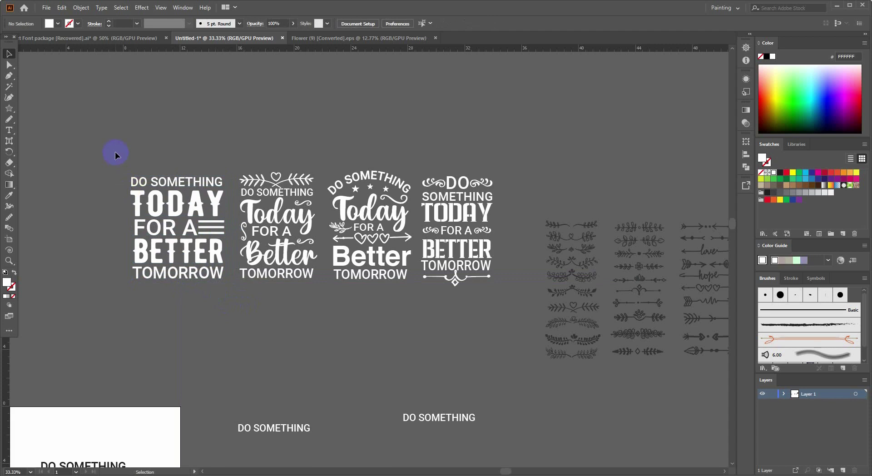
left_click(196, 246)
Step: Select all four quote designs and try crimson and magenta fills on them
left_click(222, 307)
key("ctrl+minus")
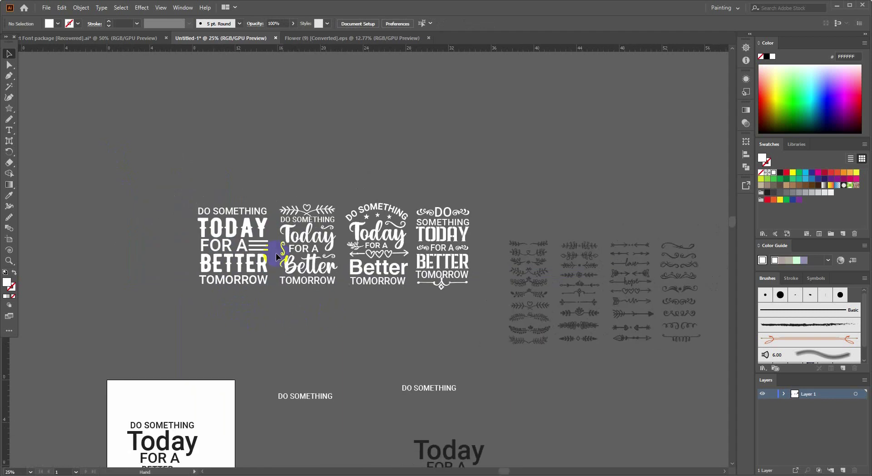
key("ctrl+plus")
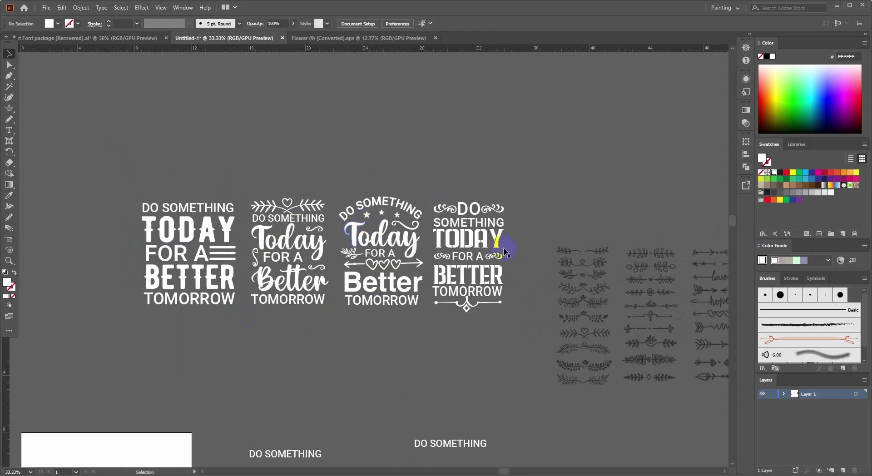
left_click_drag(107, 186, 516, 340)
left_click(824, 172)
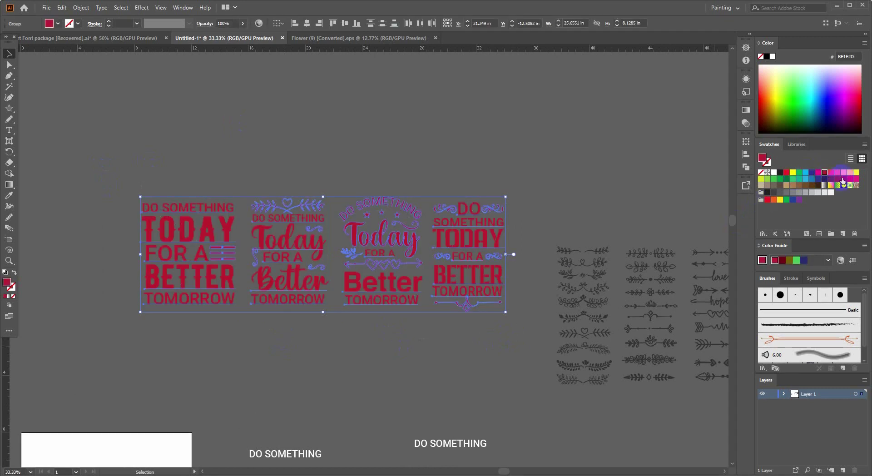
left_click(817, 173)
Step: Reselect the designs, try yellow, then fill them orange F7941D and zoom in to inspect
left_click(496, 178)
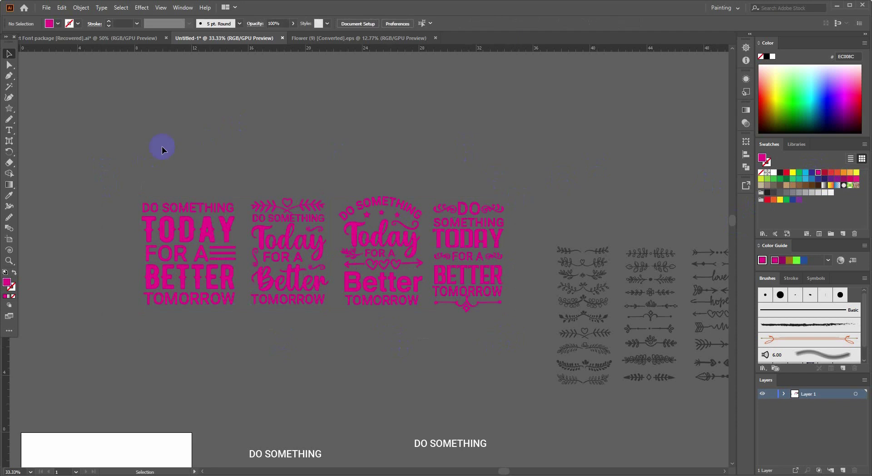
left_click_drag(515, 319, 497, 295)
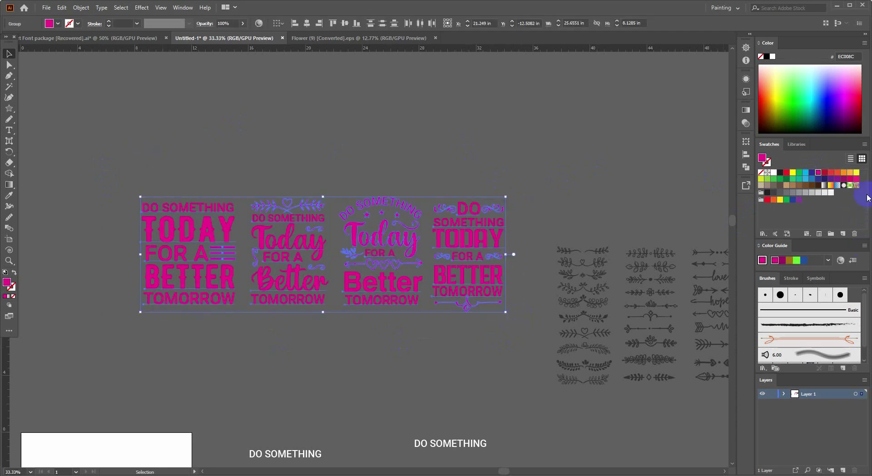
left_click(856, 172)
left_click(843, 172)
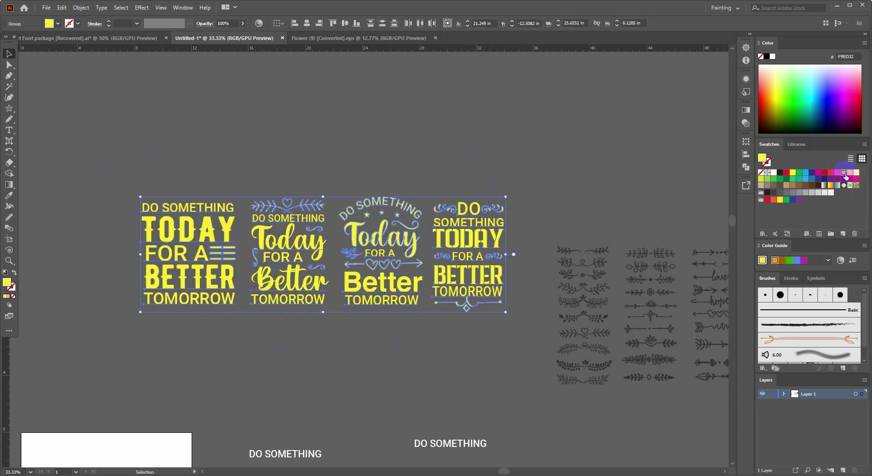
left_click(463, 187)
key("ctrl+plus")
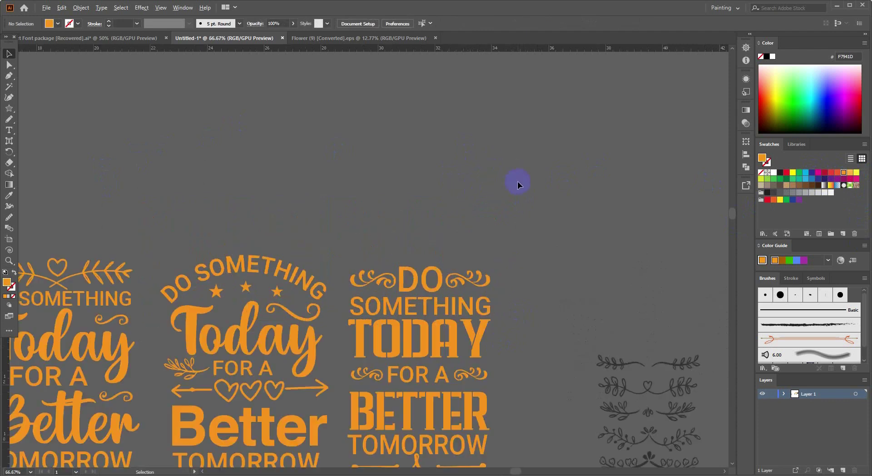
key("ctrl+plus")
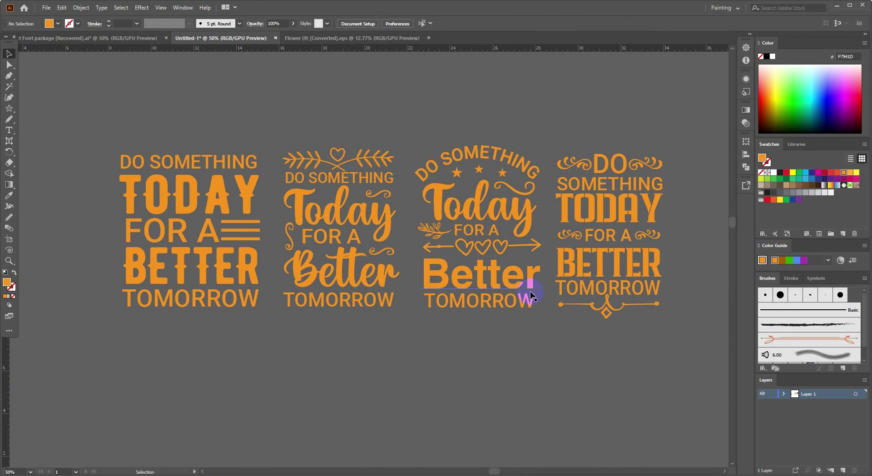
scroll(530, 291, "down", 3)
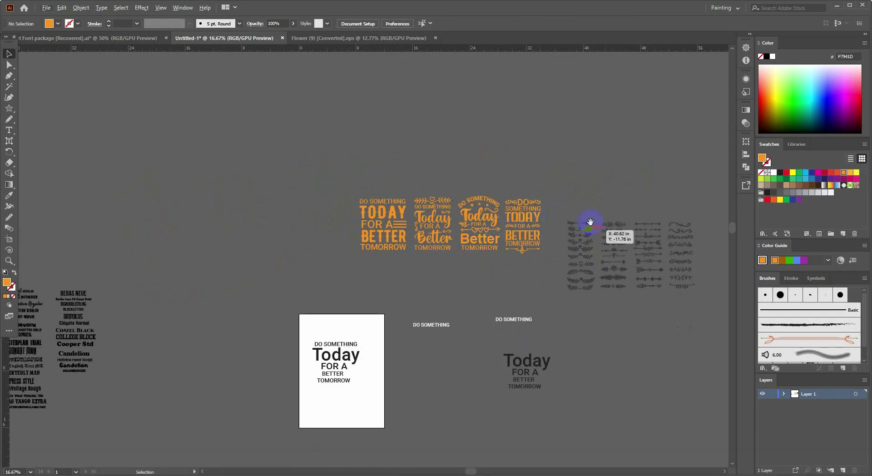
Step: Delete the leftover ornament set beside the designs
scroll(588, 220, "right", 2)
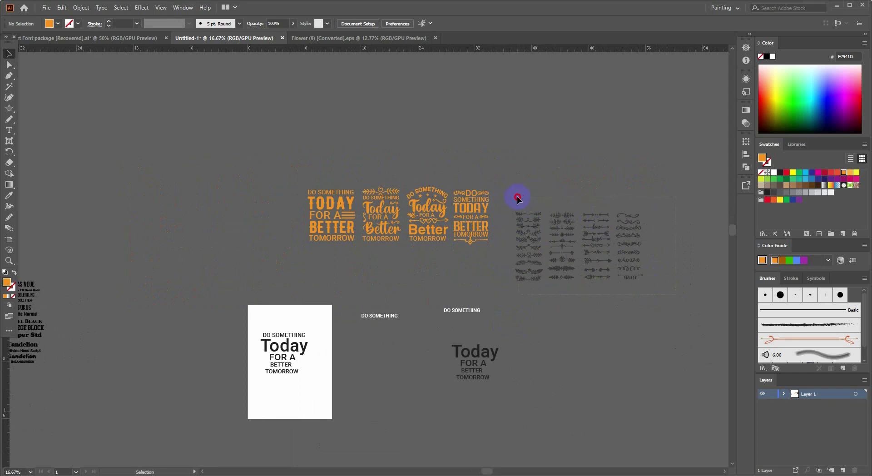
left_click_drag(510, 237, 513, 199)
key("Delete")
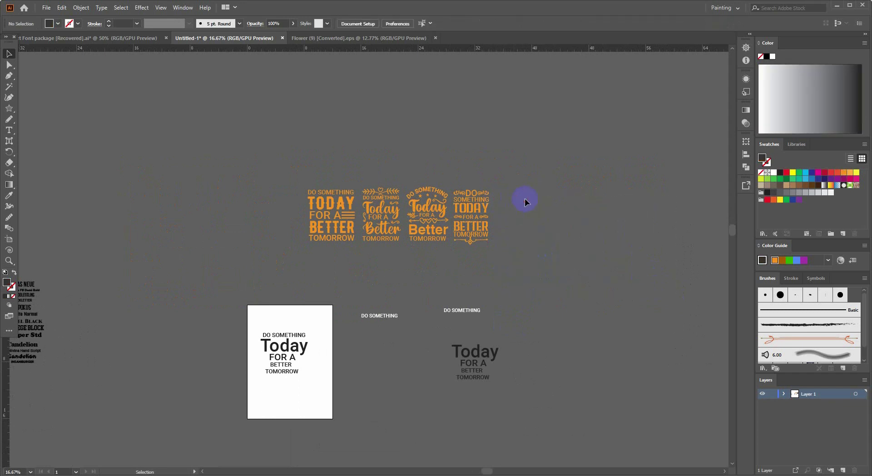
Step: Delete the leftover dark DO SOMETHING and Today text objects
left_click_drag(537, 374, 199, 301)
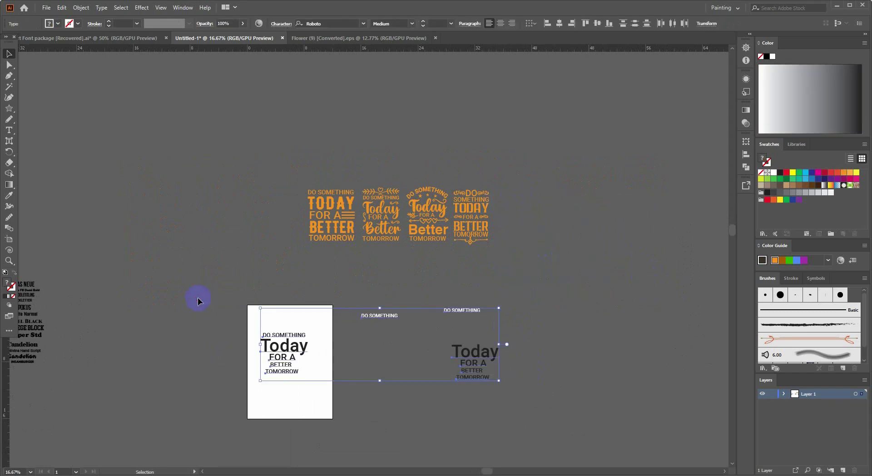
key("Delete")
scroll(593, 124, "up", 1)
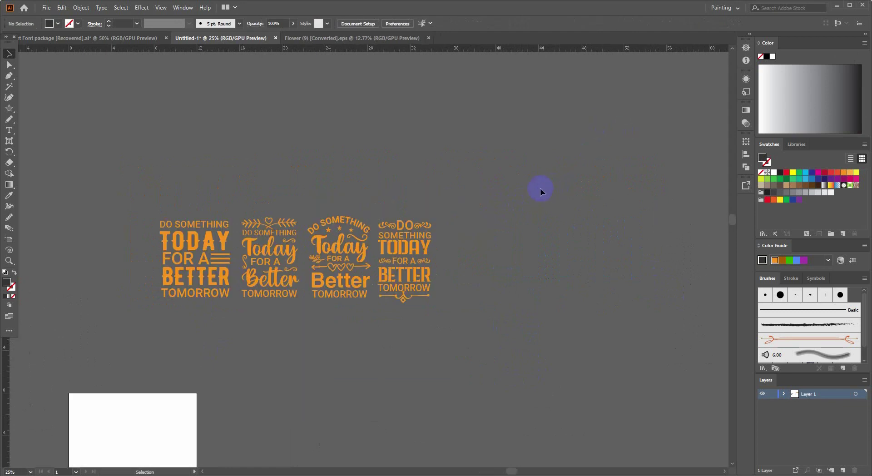